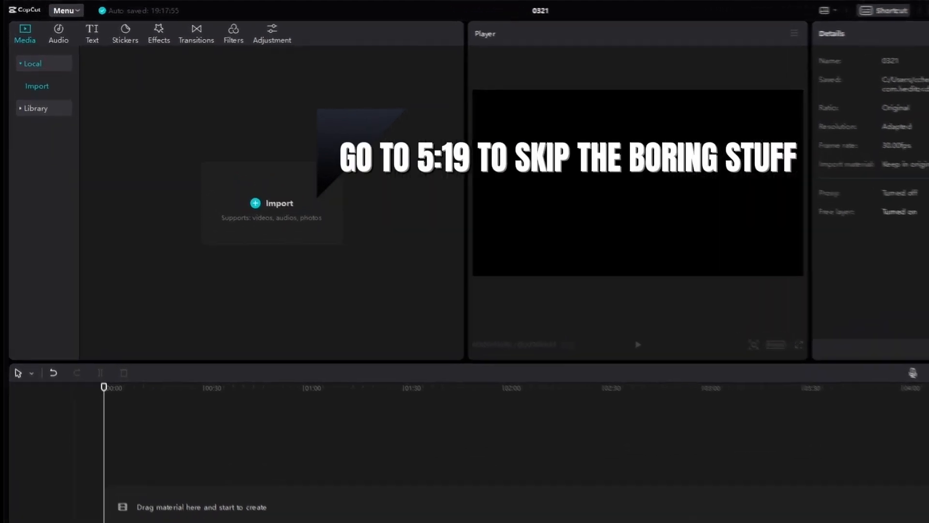
# Try the Player first workspace layout and return to the Default layout.
pyautogui.click(71, 12)
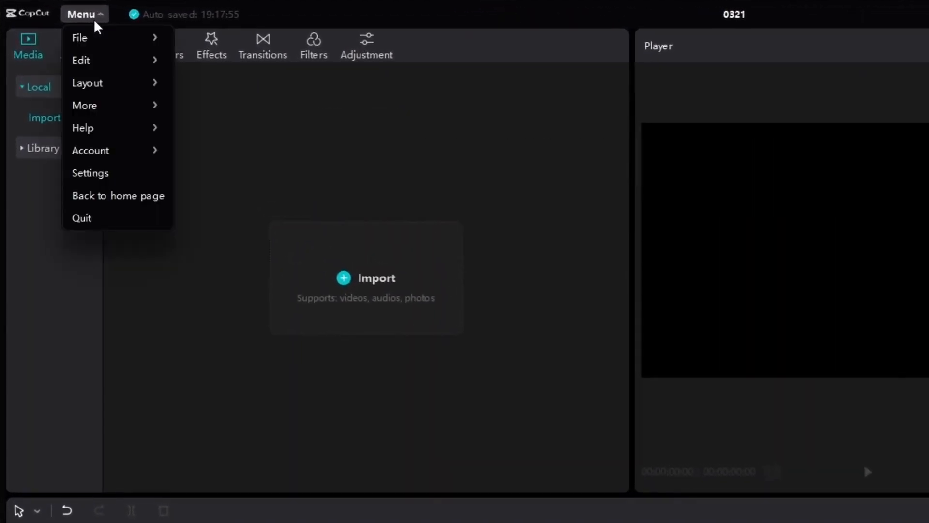
pyautogui.moveTo(99, 45)
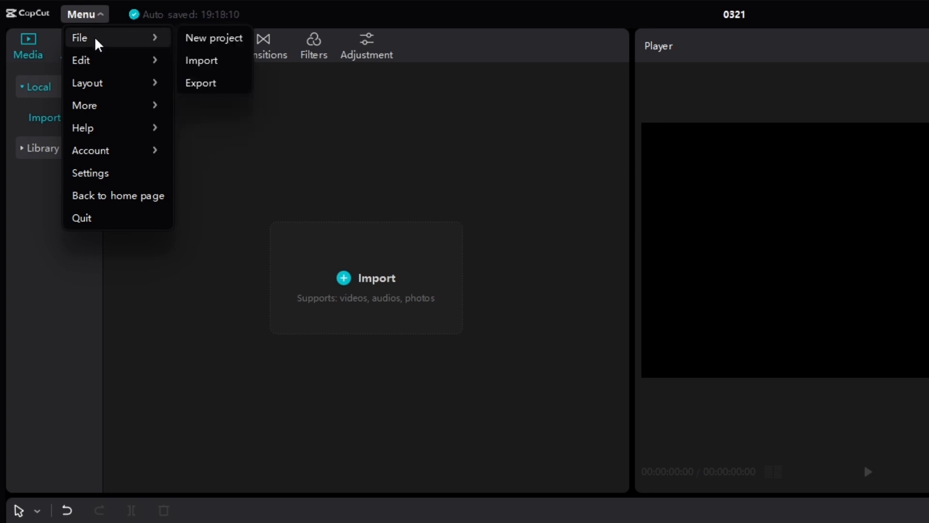
pyautogui.moveTo(107, 70)
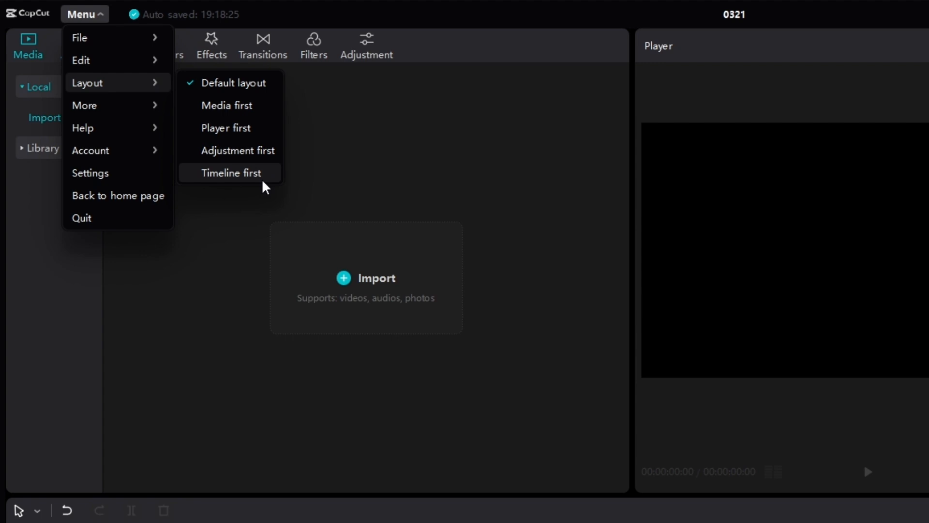
pyautogui.click(262, 130)
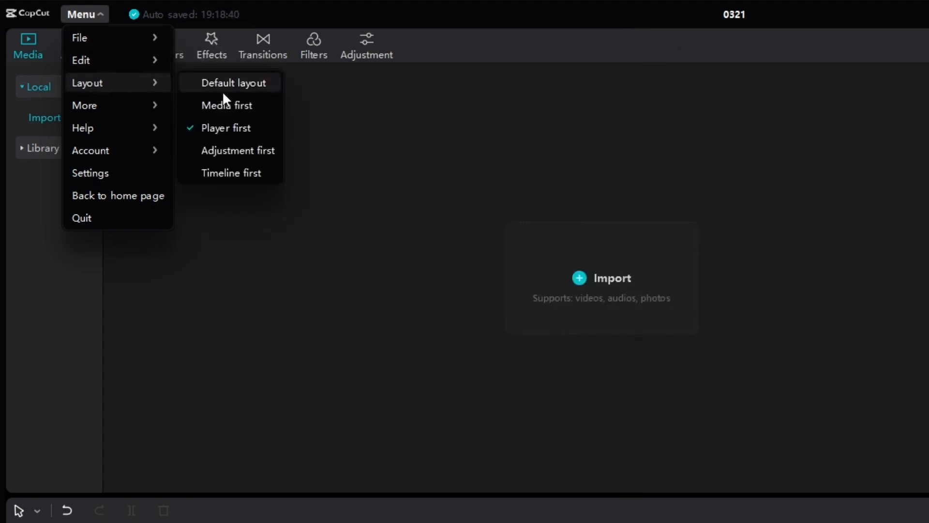
pyautogui.click(238, 86)
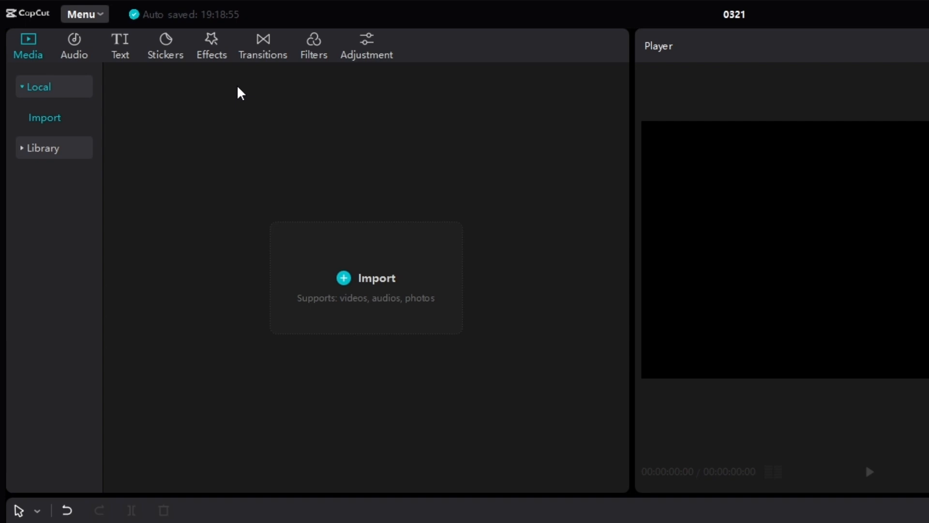
# Choose 30.00 fps as the default frame rate in the program's editing settings.
pyautogui.click(102, 22)
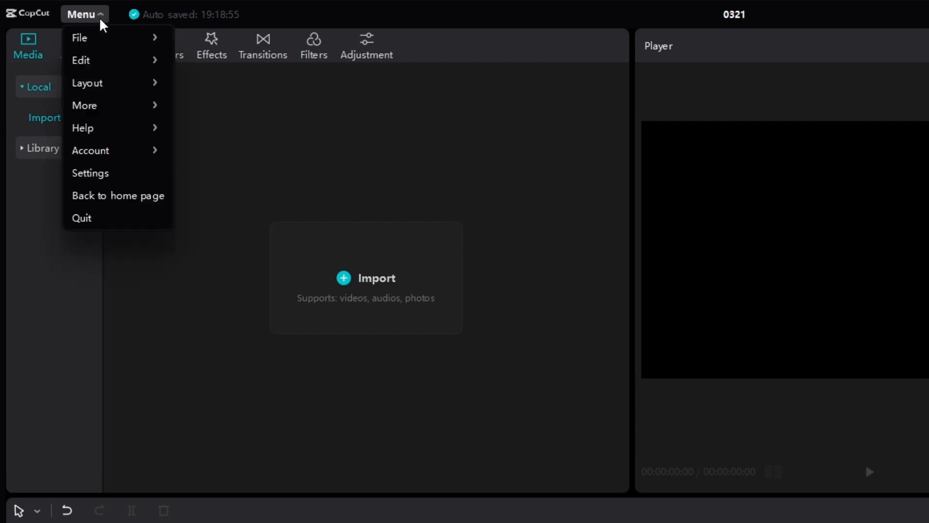
pyautogui.moveTo(116, 113)
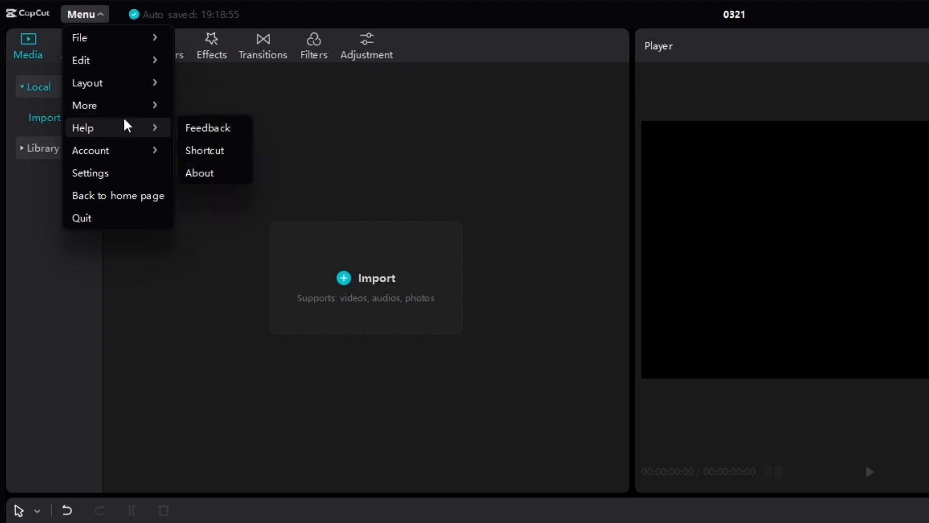
pyautogui.moveTo(136, 158)
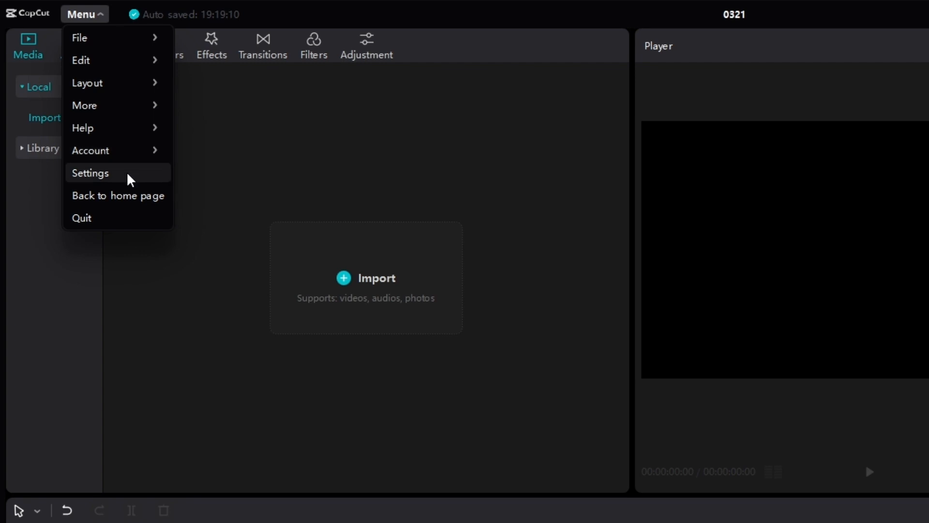
pyautogui.click(129, 177)
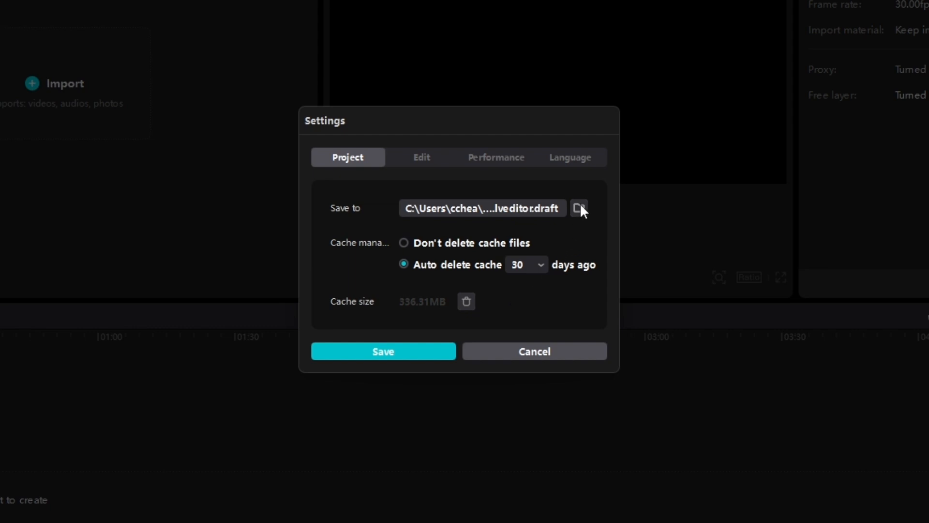
pyautogui.click(427, 156)
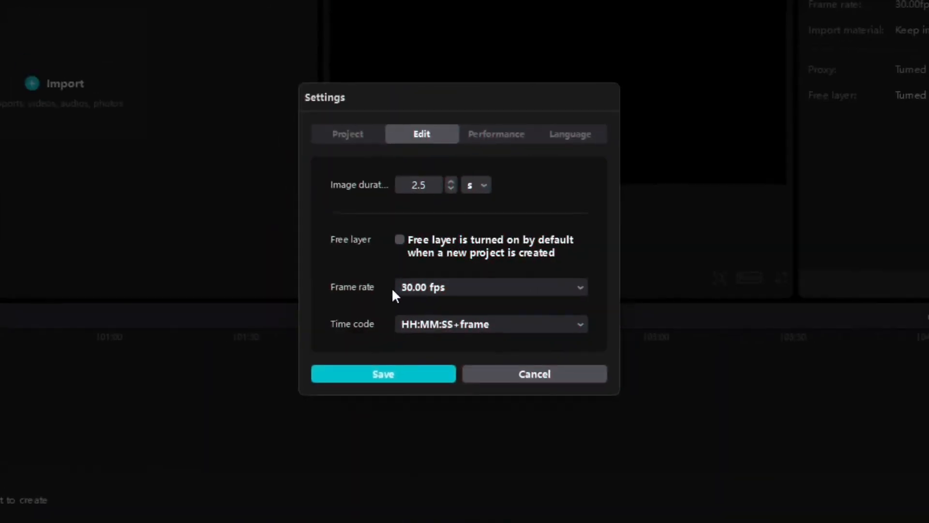
pyautogui.click(479, 285)
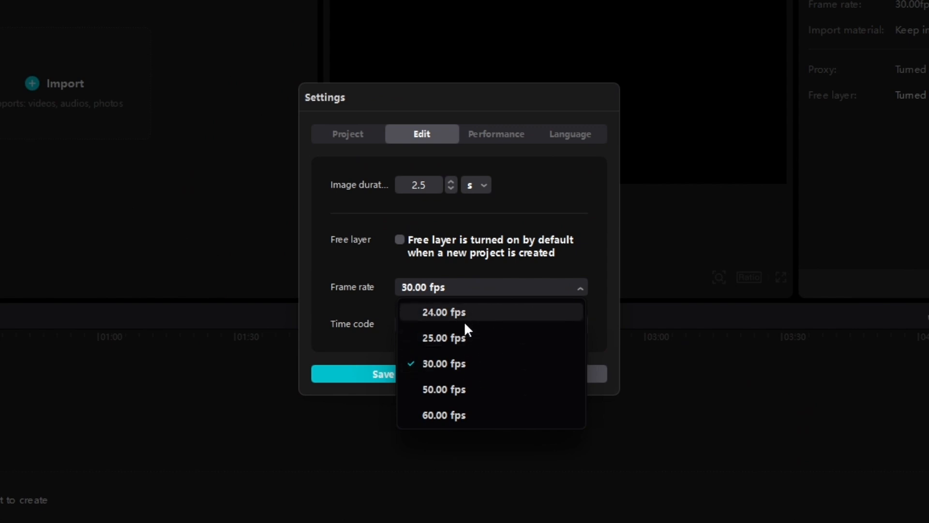
pyautogui.click(463, 363)
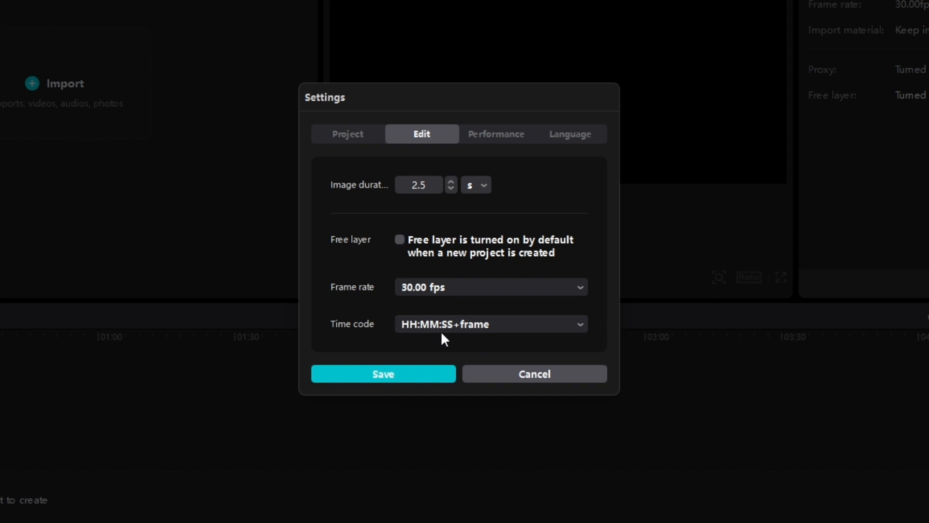
# Review the performance and language options and save the settings.
pyautogui.click(505, 138)
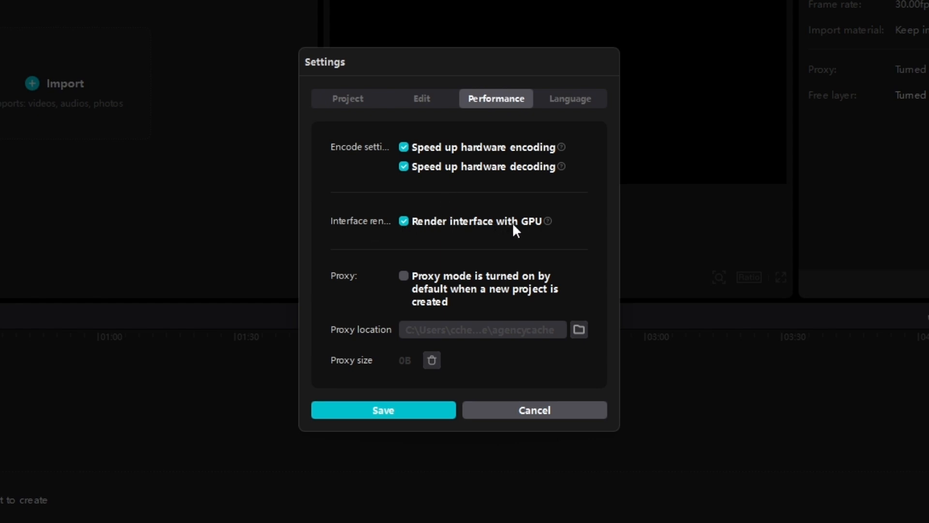
pyautogui.moveTo(548, 222)
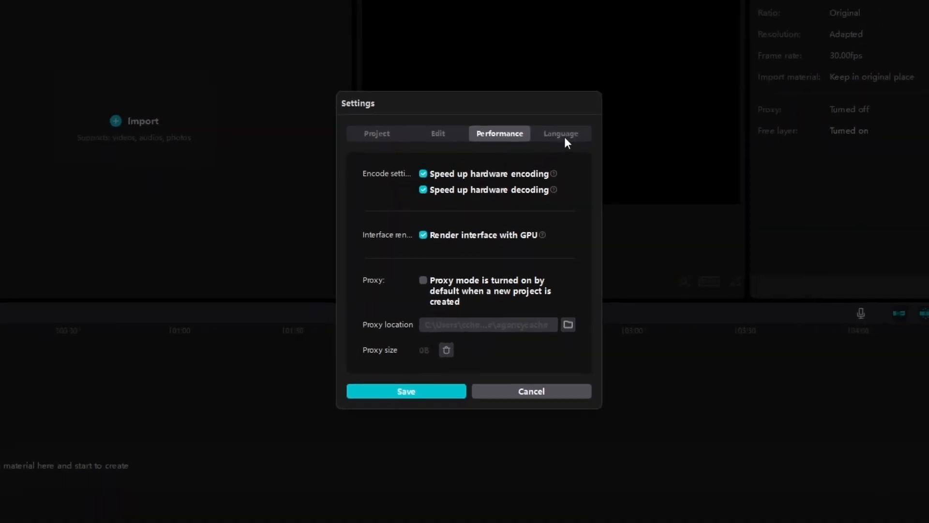
pyautogui.click(562, 136)
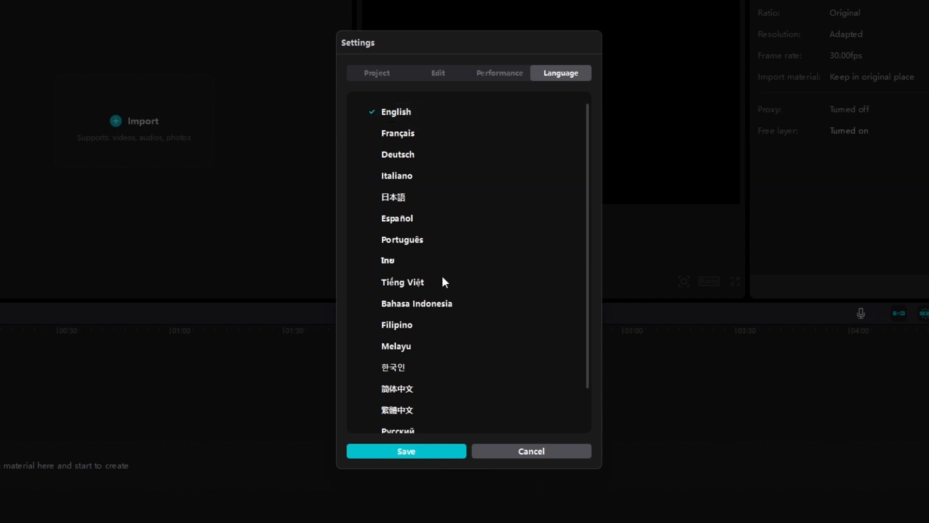
pyautogui.click(414, 454)
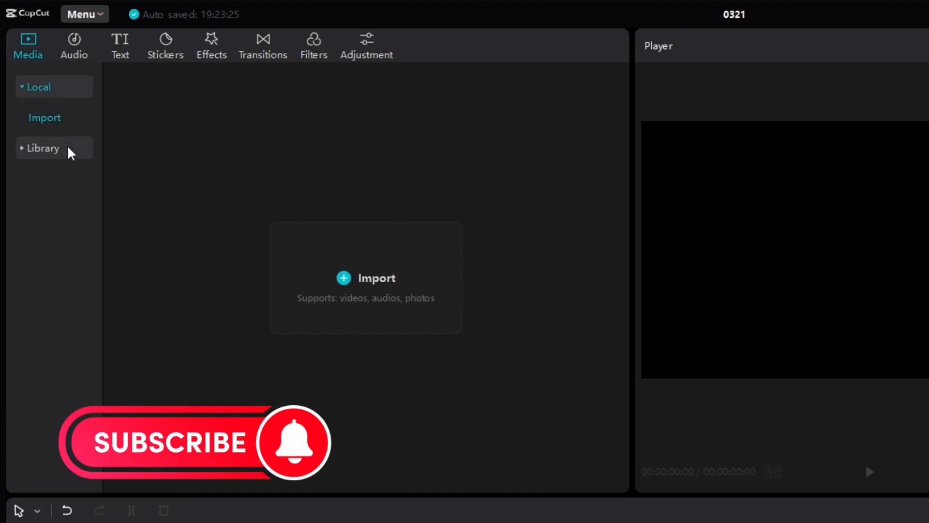
# Browse the stock media library, place its black B&W clip on the timeline and delete it again.
pyautogui.click(54, 150)
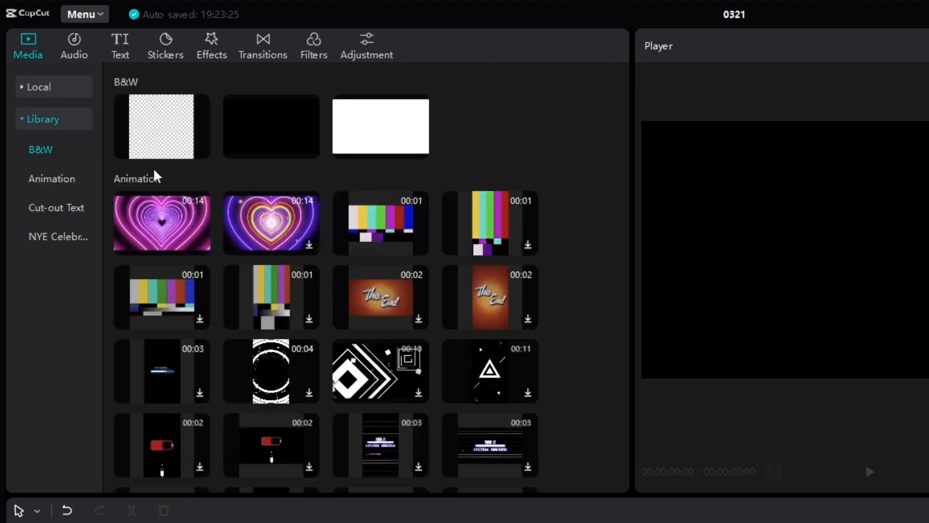
pyautogui.scroll(-9, 412, 344)
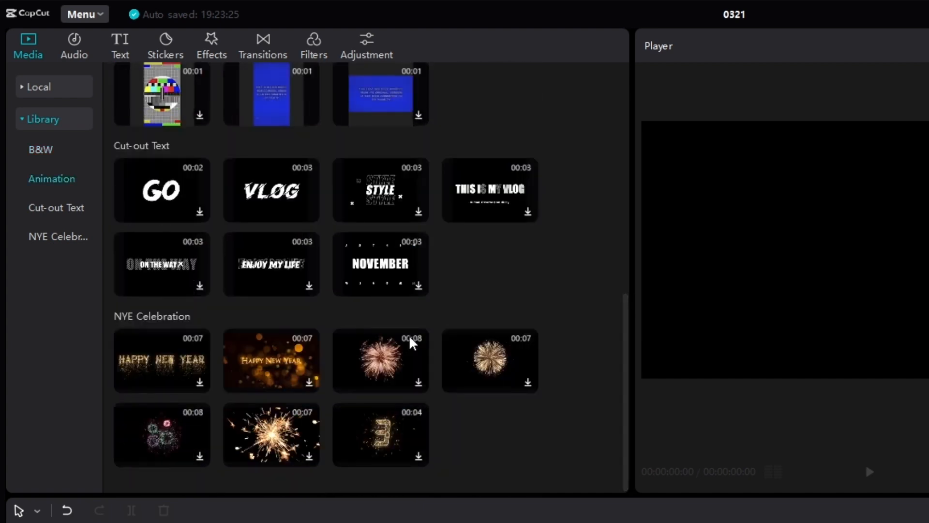
pyautogui.scroll(5, 412, 343)
pyautogui.scroll(5, 411, 344)
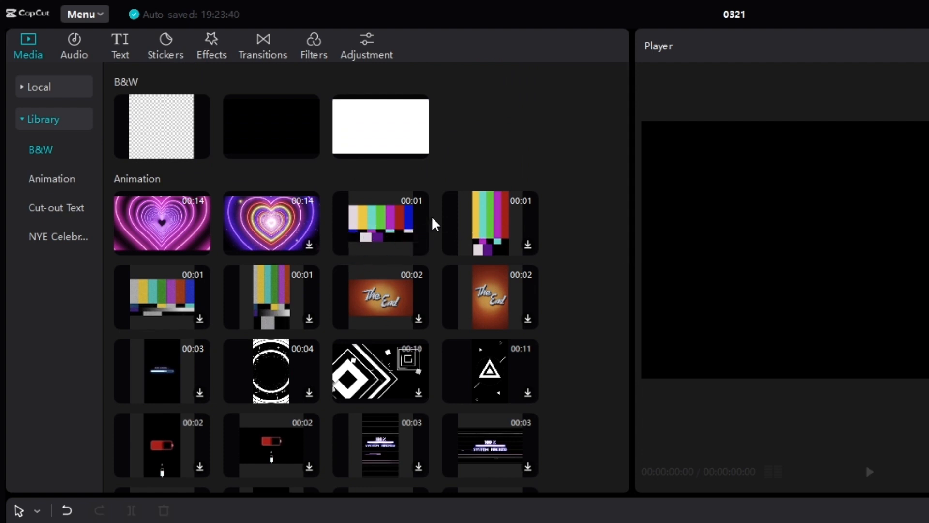
pyautogui.moveTo(273, 139); pyautogui.dragTo(207, 467)
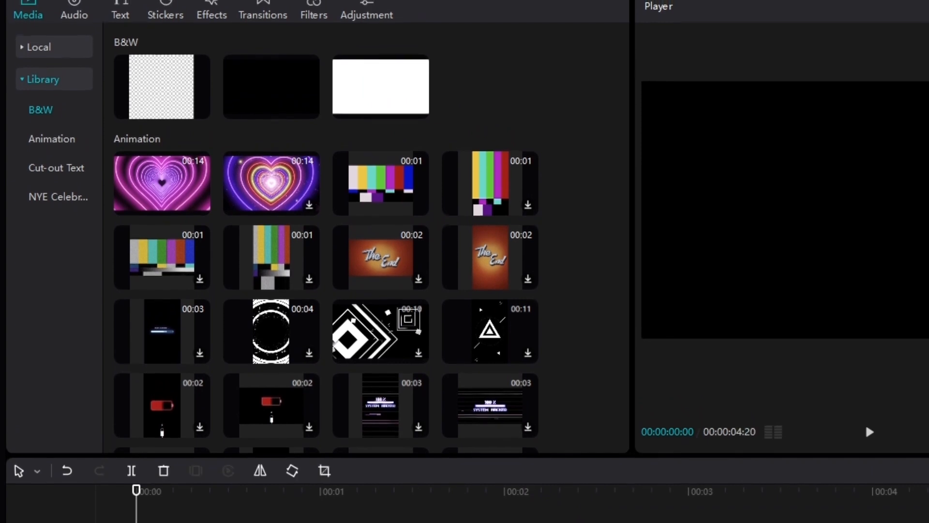
pyautogui.click(627, 487)
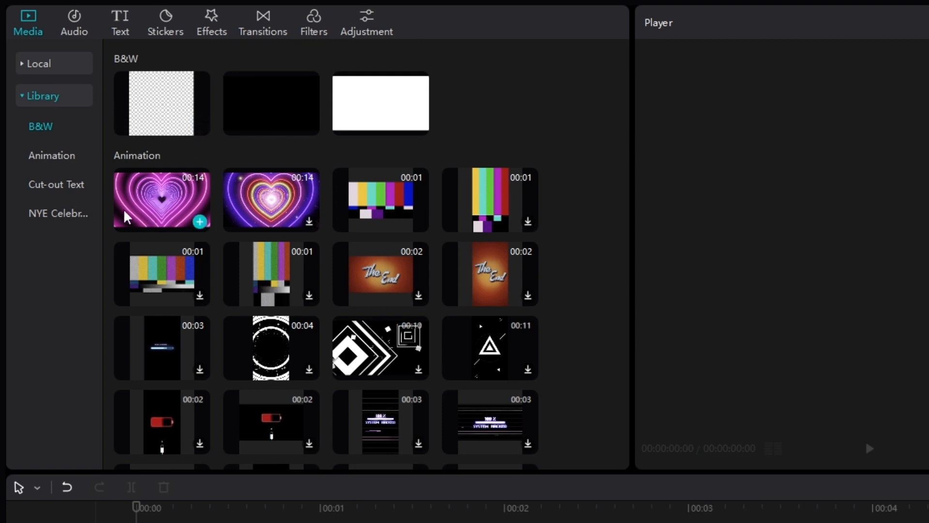
# Import the local video file Z30_0142_timebolted.MOV into the project's media.
pyautogui.click(58, 68)
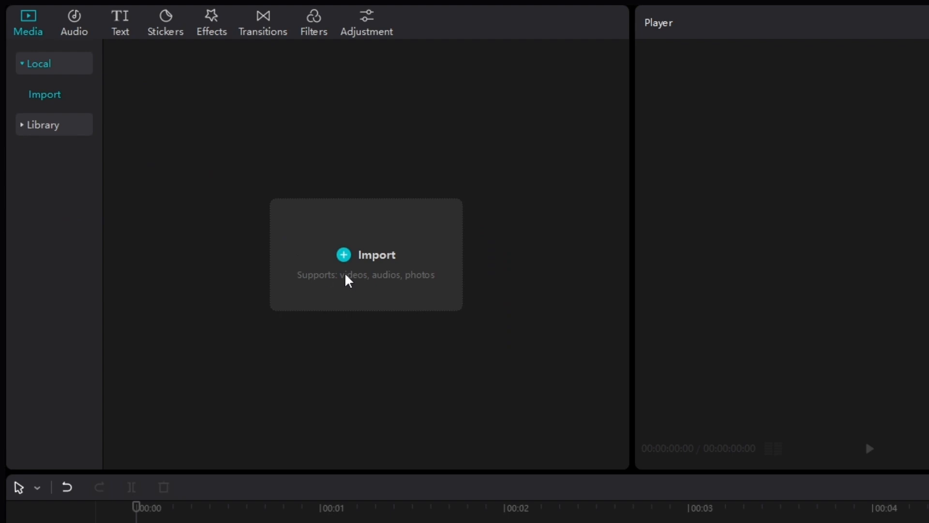
pyautogui.click(380, 259)
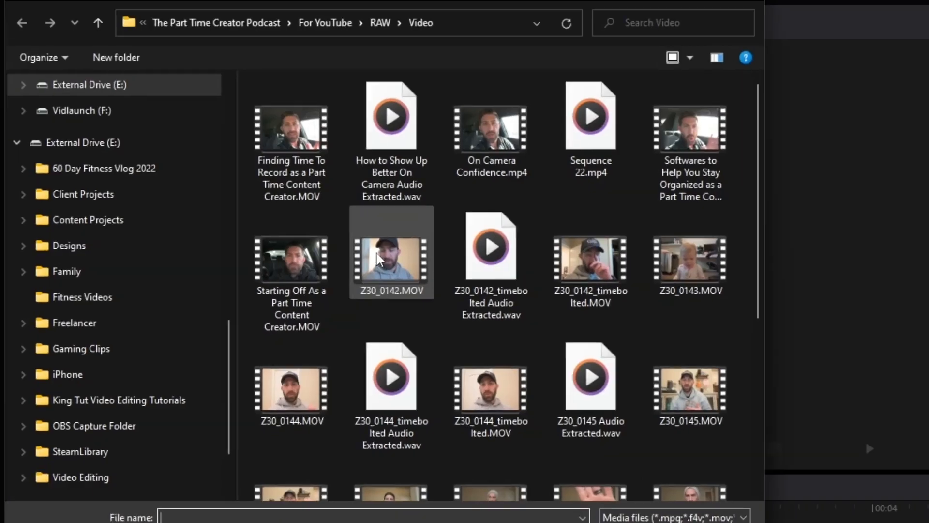
pyautogui.click(589, 275)
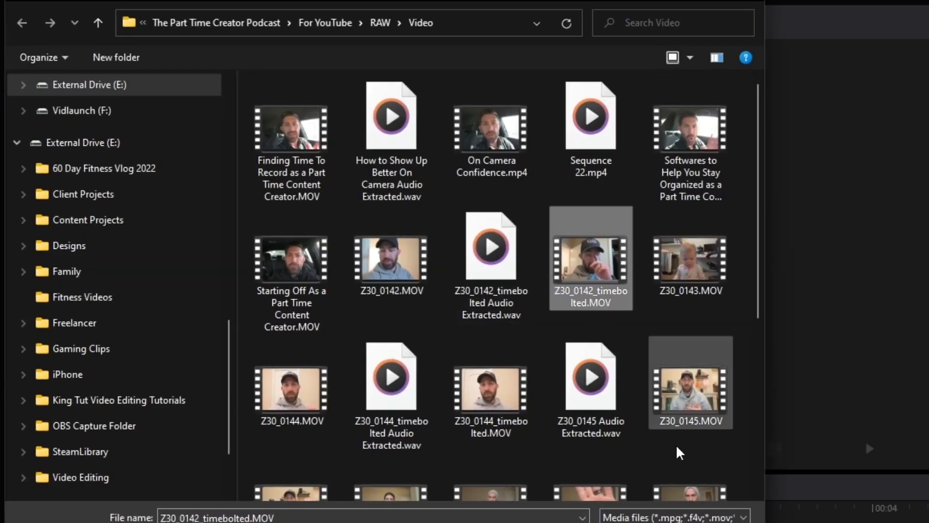
pyautogui.click(638, 522)
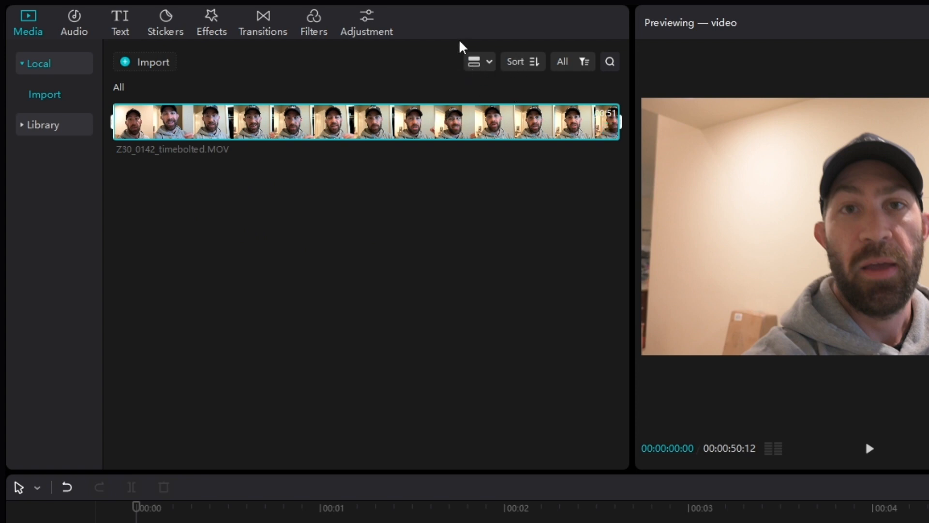
# Try the grid view for the imported media and switch back to the list view.
pyautogui.click(489, 63)
pyautogui.click(479, 88)
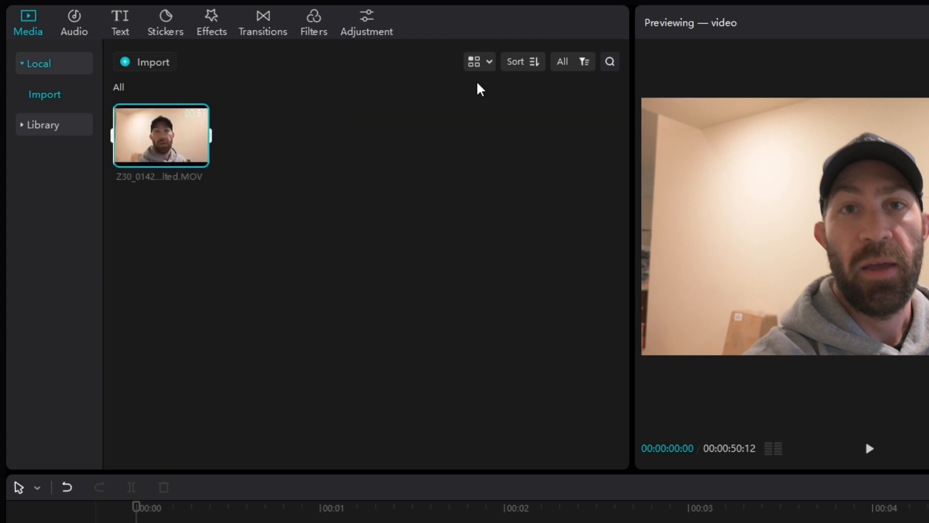
pyautogui.click(489, 62)
pyautogui.click(479, 112)
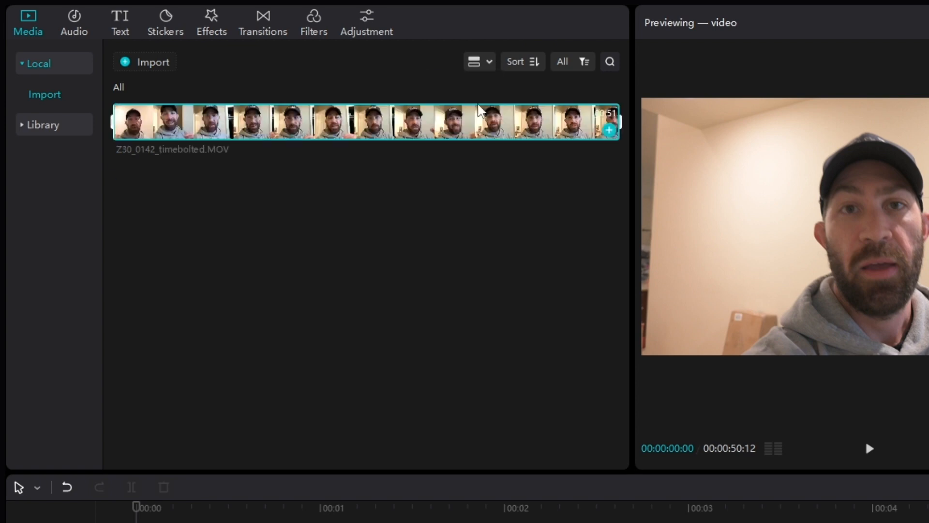
# Check the media sort options, filter by video and audio, restore the filter to All, and open the material search.
pyautogui.click(532, 65)
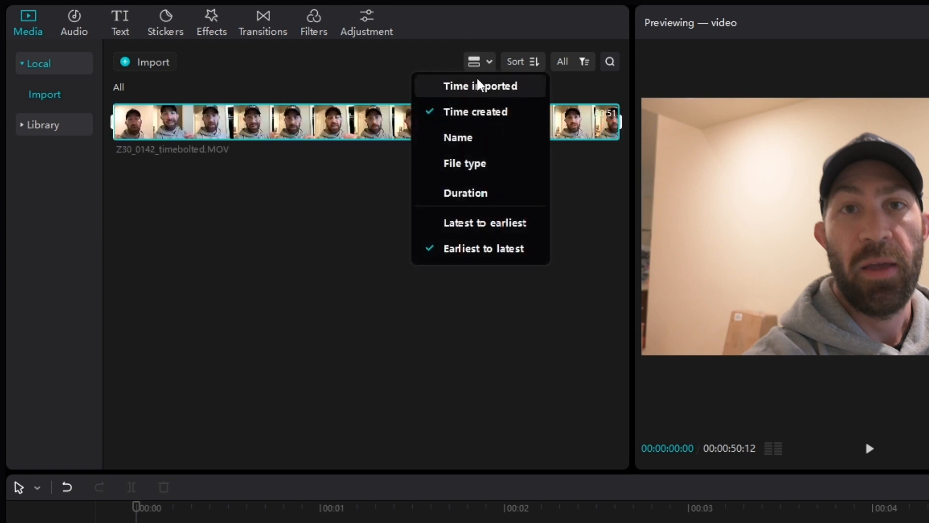
pyautogui.click(571, 65)
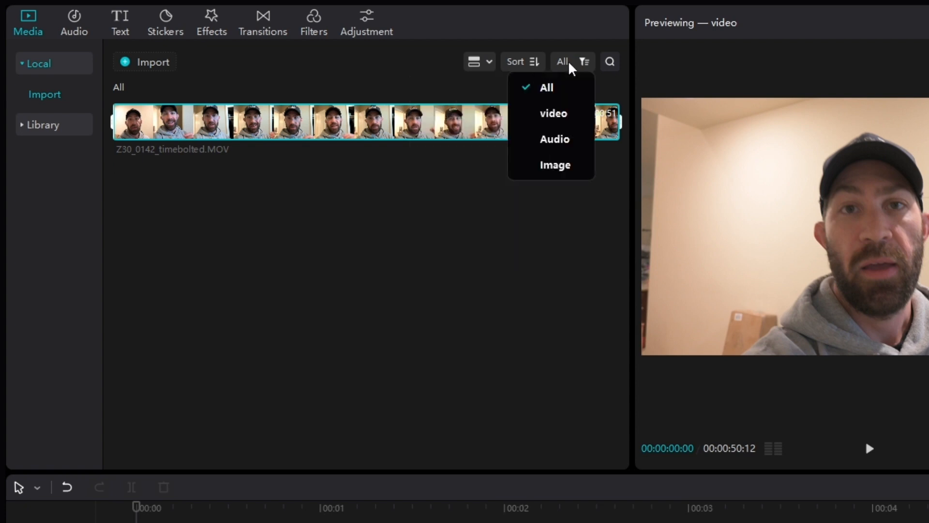
pyautogui.click(564, 119)
pyautogui.click(574, 65)
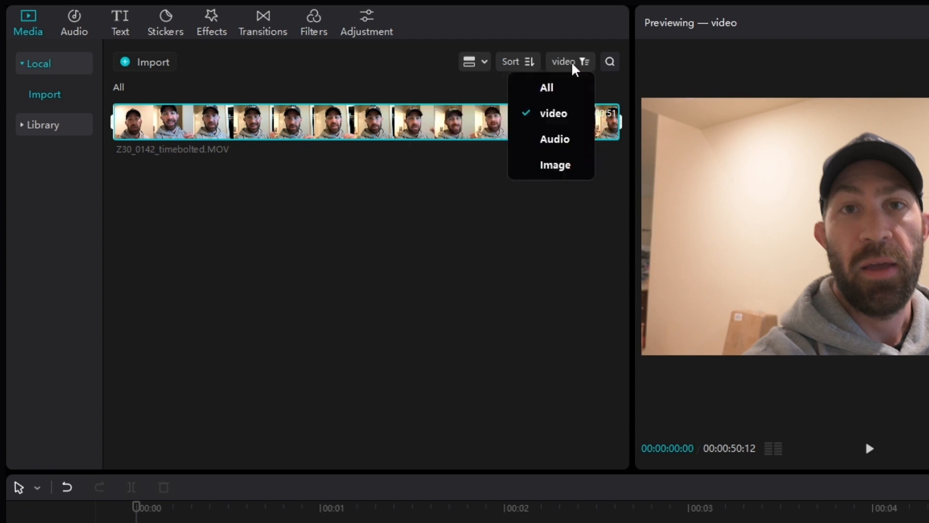
pyautogui.click(564, 138)
pyautogui.click(580, 61)
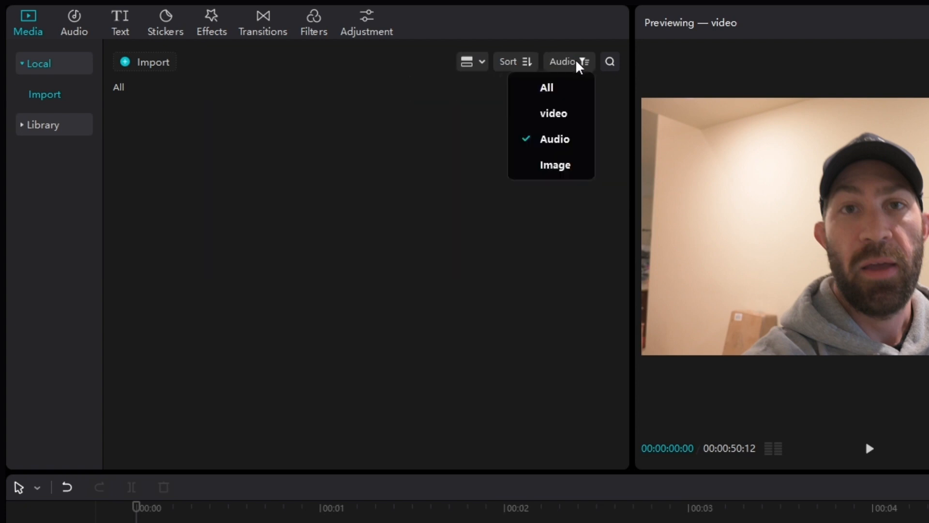
pyautogui.click(569, 87)
pyautogui.click(610, 65)
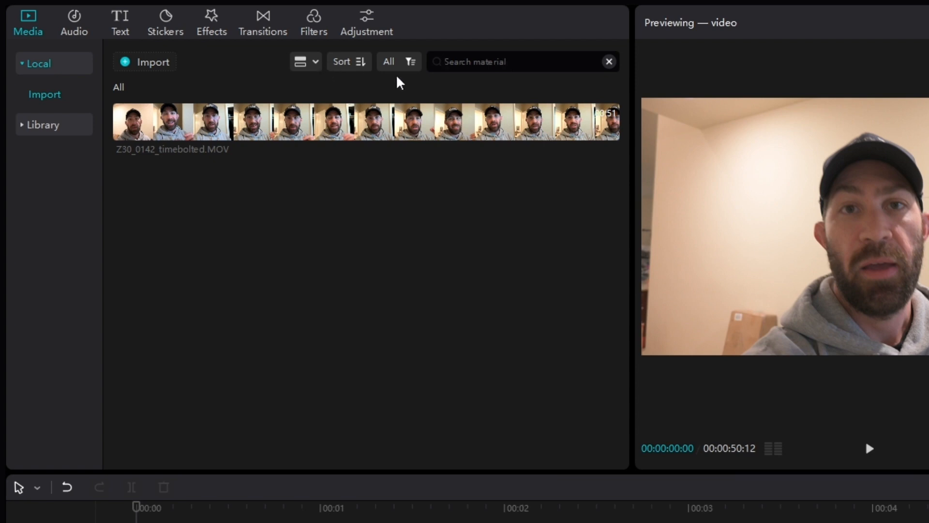
# Examine the audio library's commercial music and its general music categories.
pyautogui.click(83, 26)
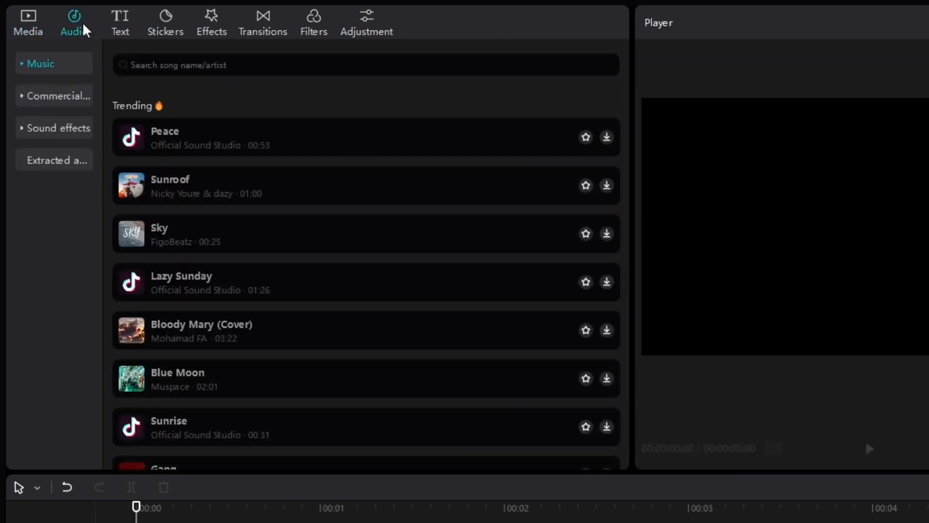
pyautogui.click(65, 102)
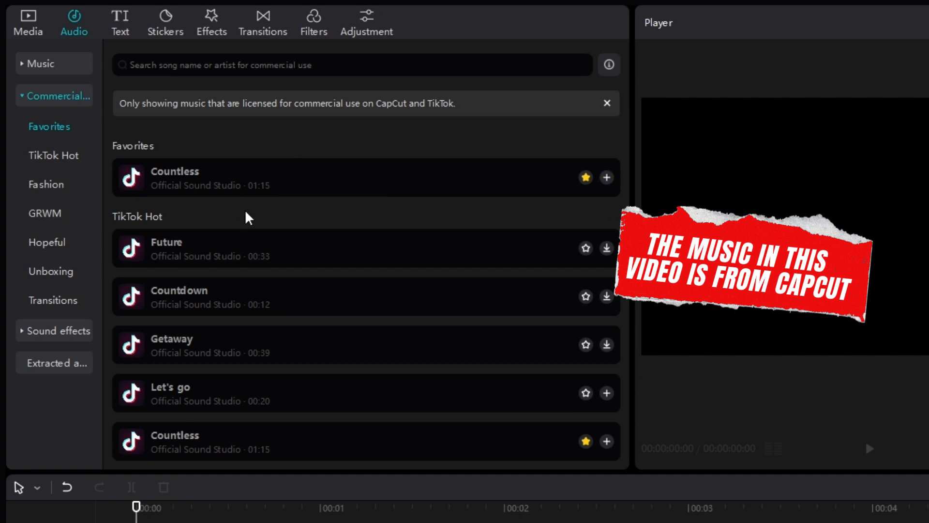
pyautogui.click(20, 57)
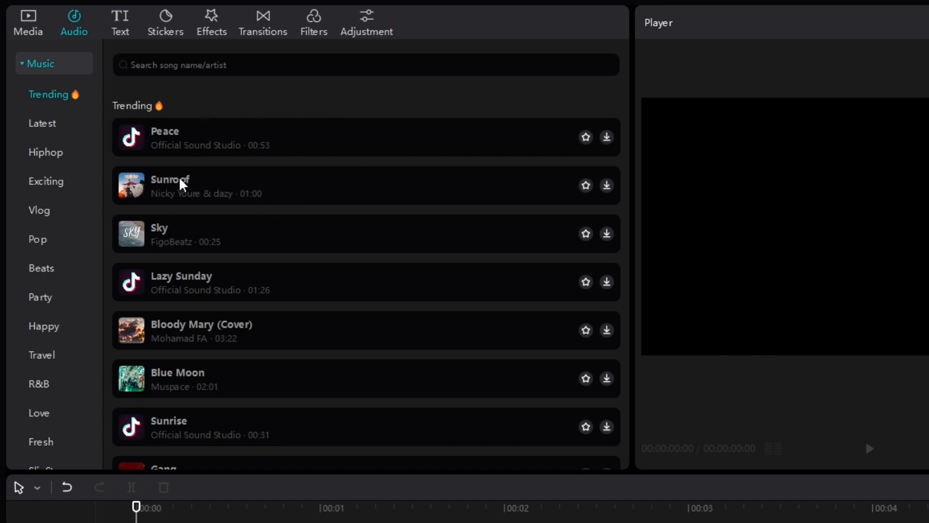
# Browse the trending songs and the rest of the music category list in the audio library.
pyautogui.scroll(-3, 440, 225)
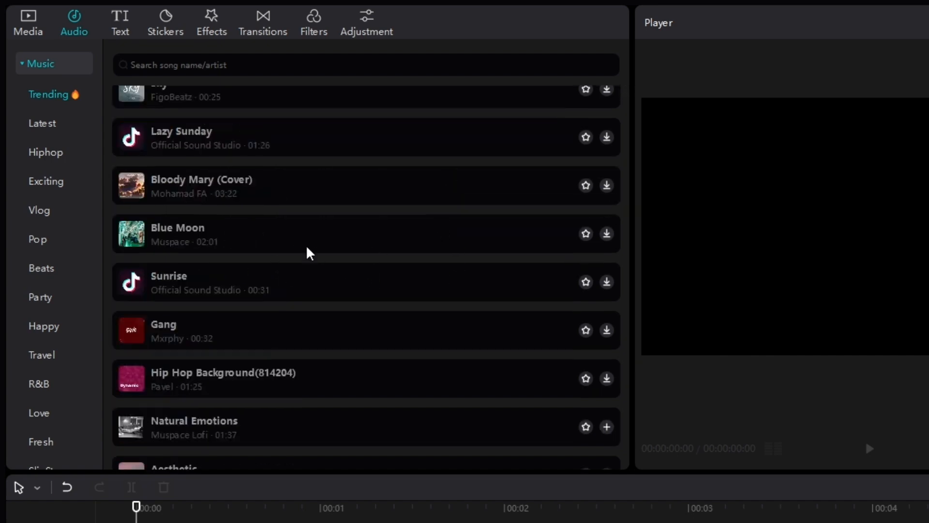
pyautogui.scroll(3, 307, 253)
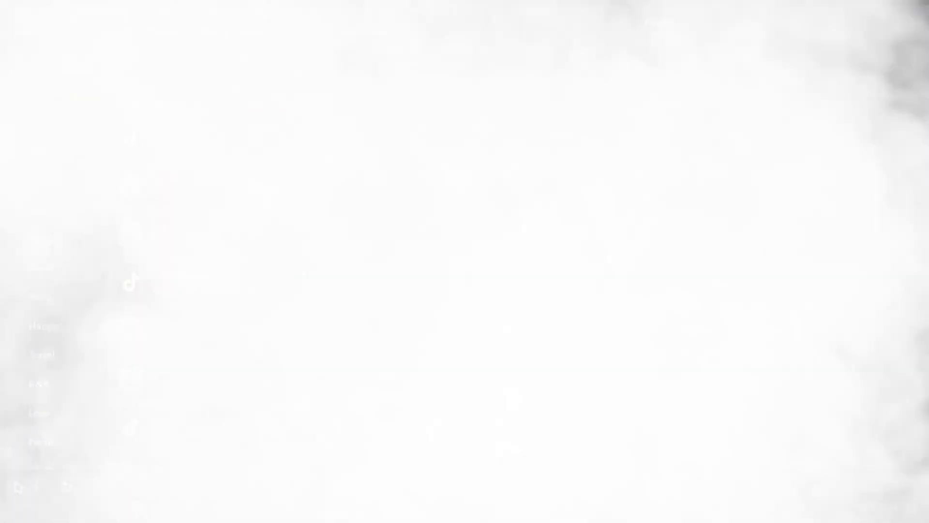
pyautogui.scroll(-5, 78, 194)
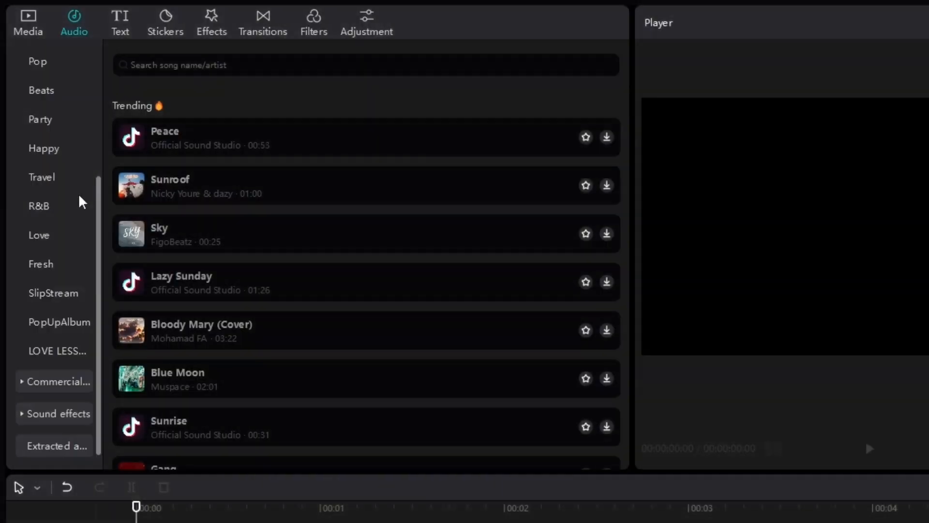
pyautogui.scroll(5, 68, 283)
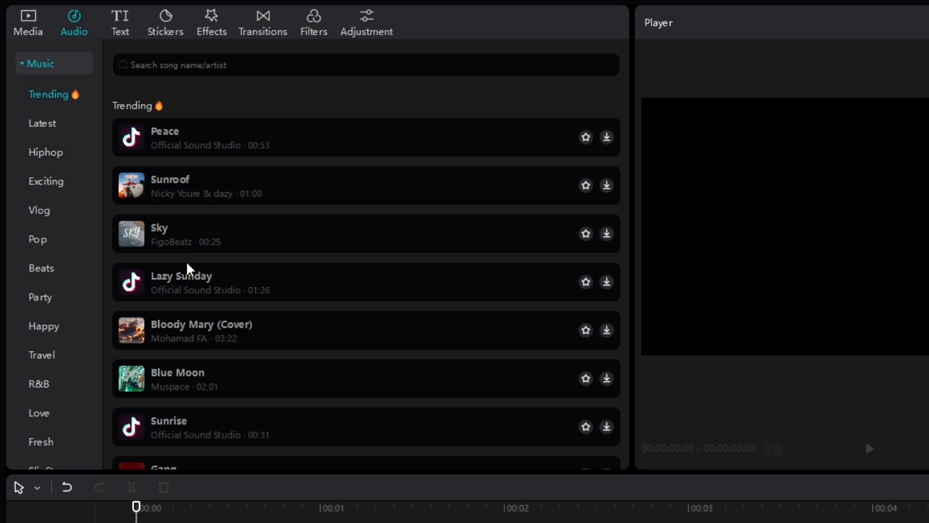
# Examine the sound effects, including the Performance group, and open the extracted audio section.
pyautogui.click(40, 68)
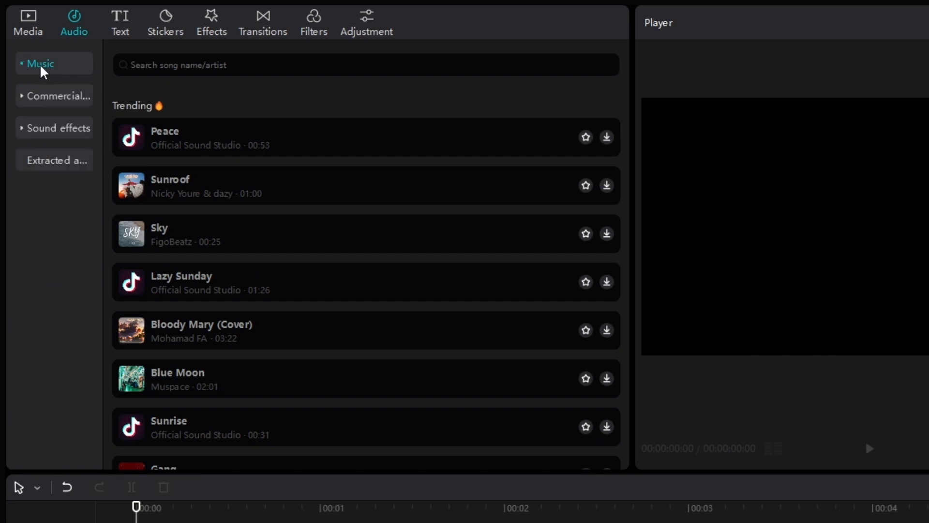
pyautogui.click(48, 135)
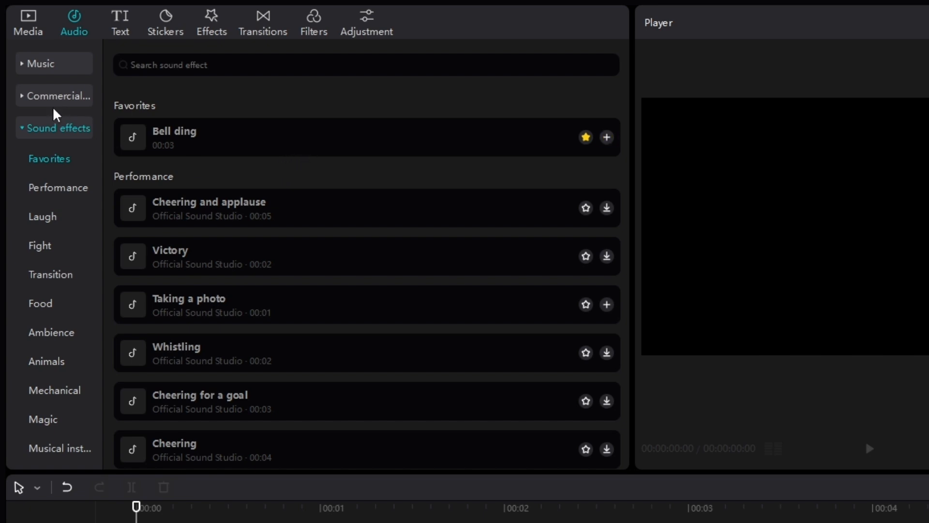
pyautogui.click(54, 67)
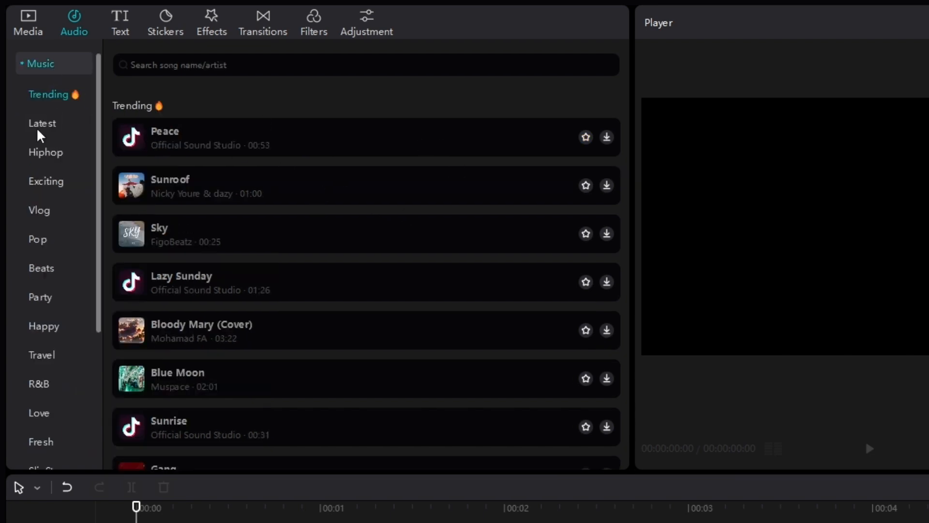
pyautogui.click(46, 65)
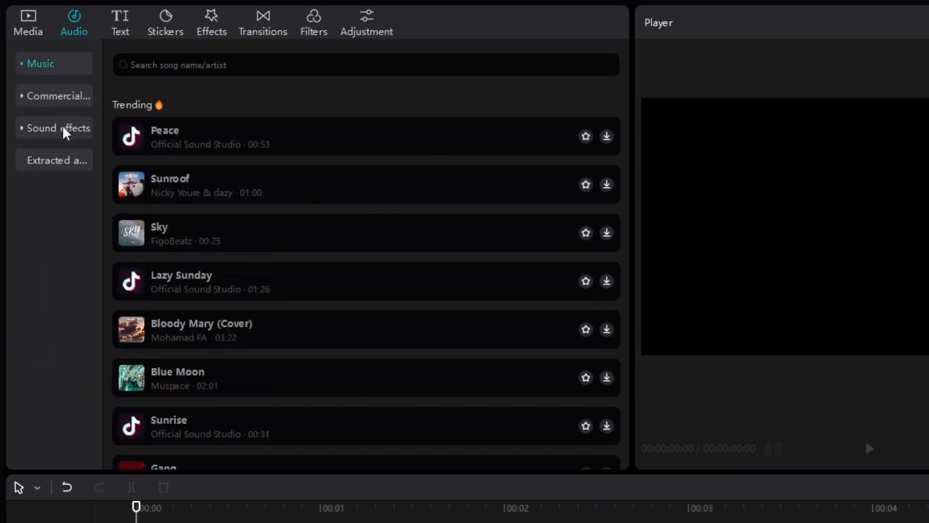
pyautogui.click(64, 129)
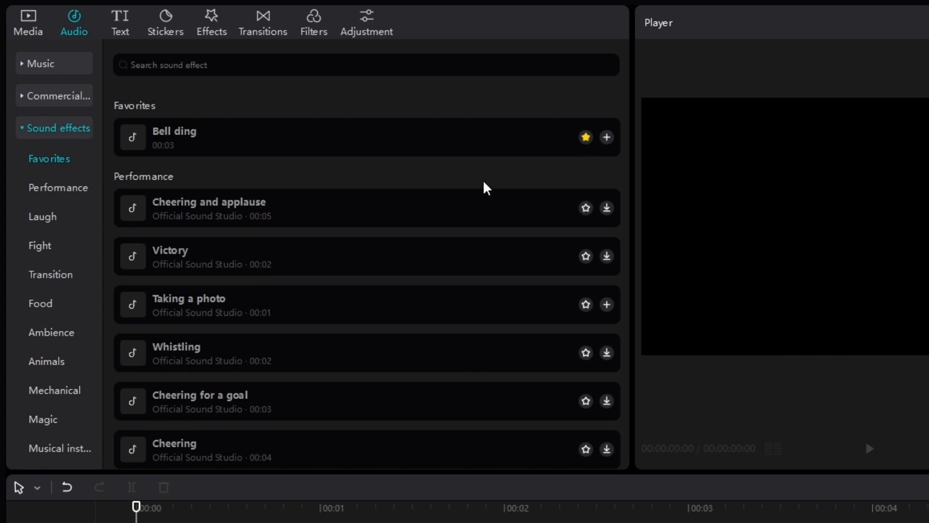
pyautogui.scroll(-3, 348, 368)
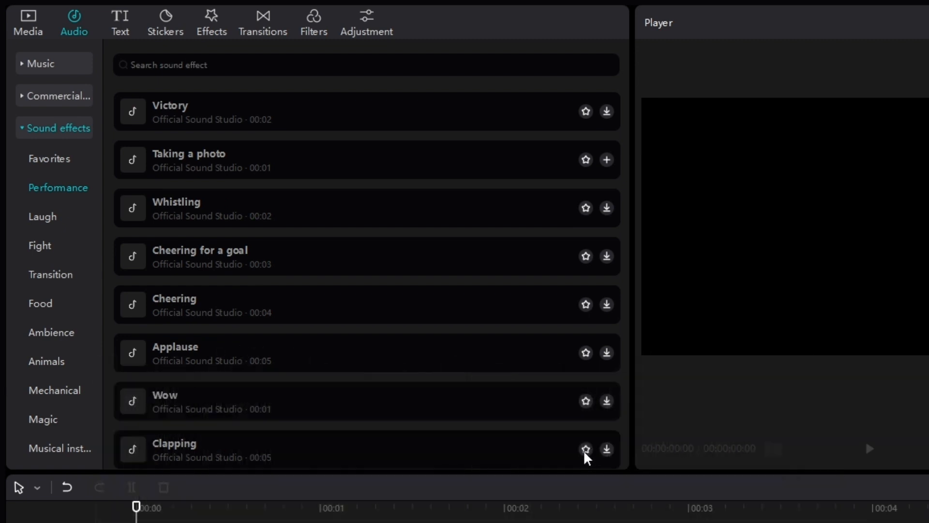
pyautogui.click(62, 163)
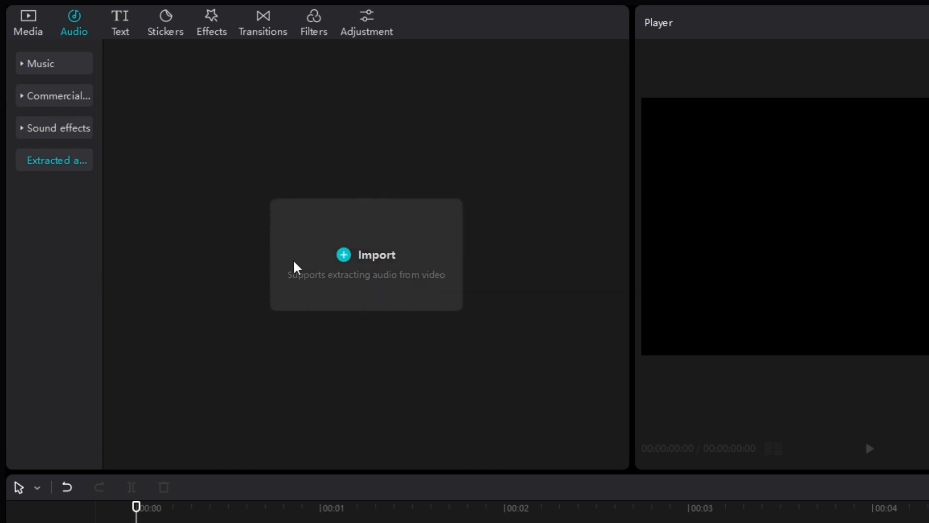
# Add a Default text clip at the start of the timeline.
pyautogui.click(121, 24)
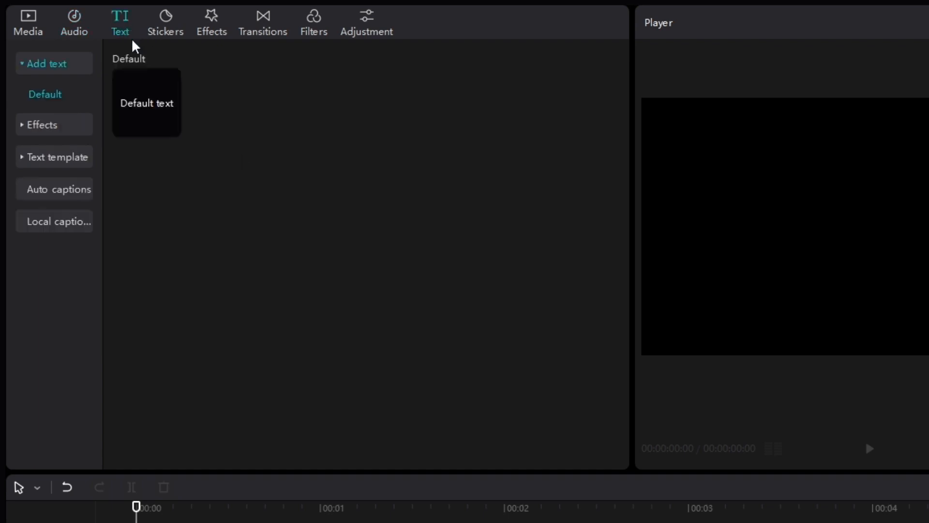
pyautogui.moveTo(144, 108)
pyautogui.click(169, 126)
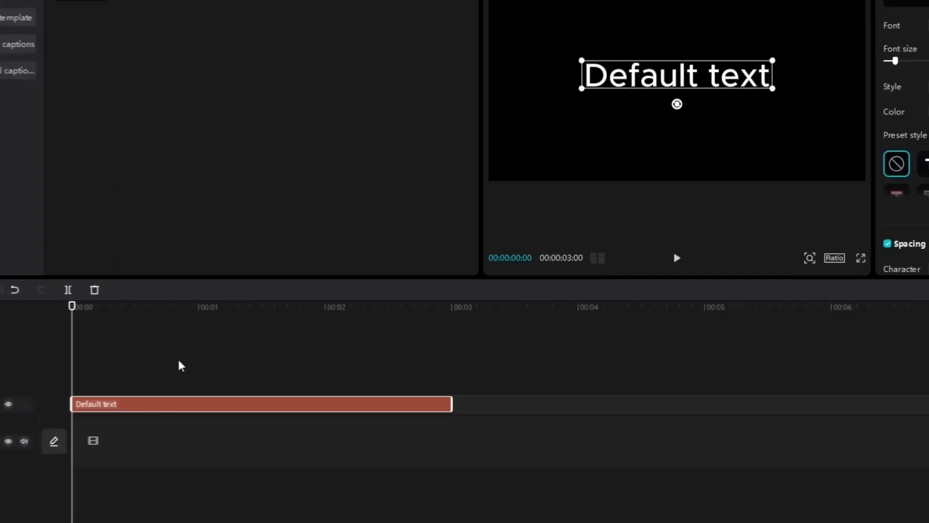
pyautogui.moveTo(170, 298); pyautogui.dragTo(243, 298)
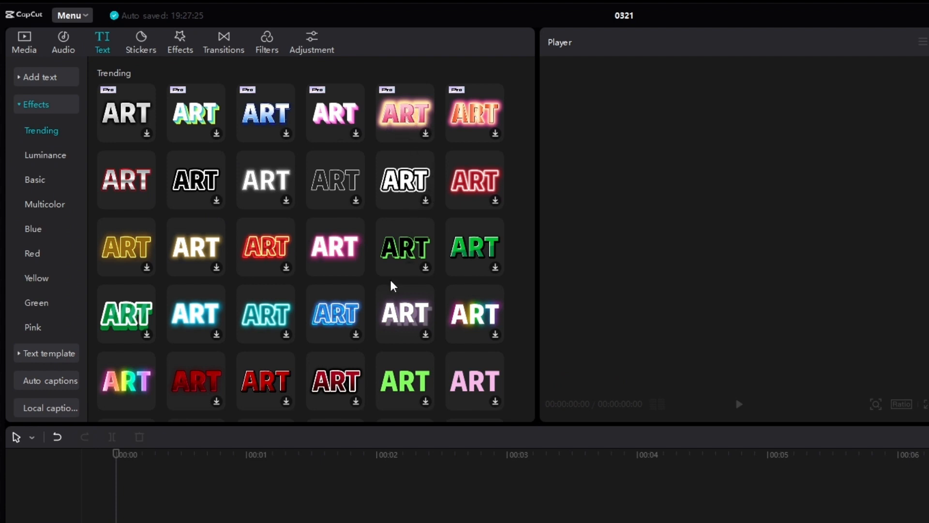
# Browse the trending text effects and the Multicolor, Blue, Red and Yellow effect categories.
pyautogui.scroll(-1, 399, 310)
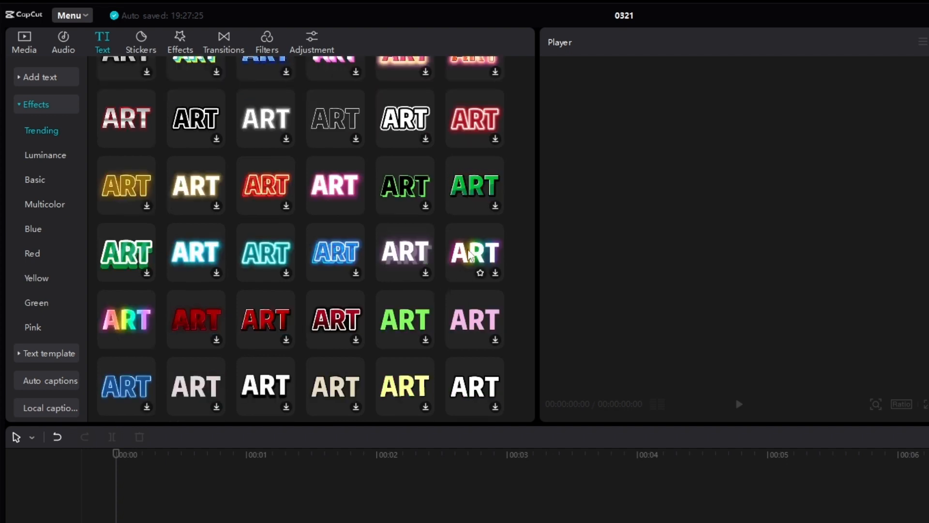
pyautogui.scroll(-1, 252, 263)
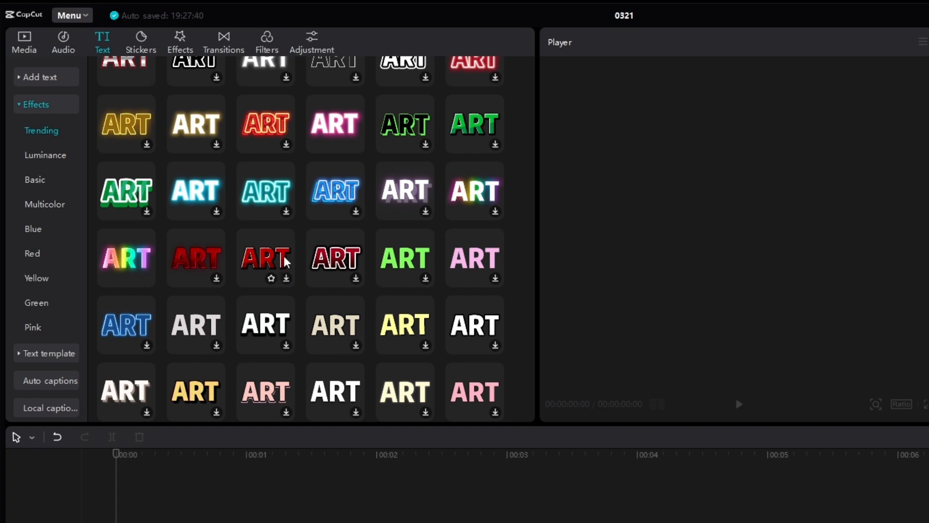
pyautogui.click(47, 206)
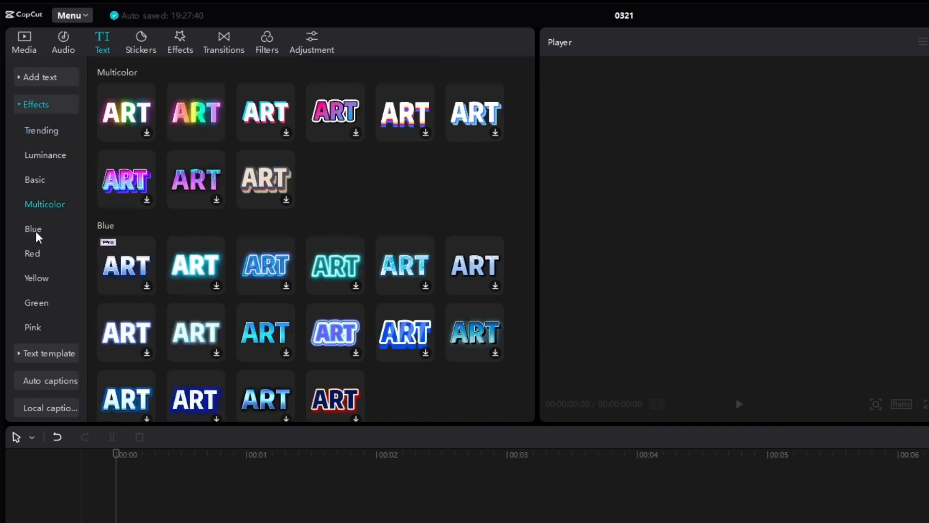
pyautogui.click(37, 235)
pyautogui.click(34, 258)
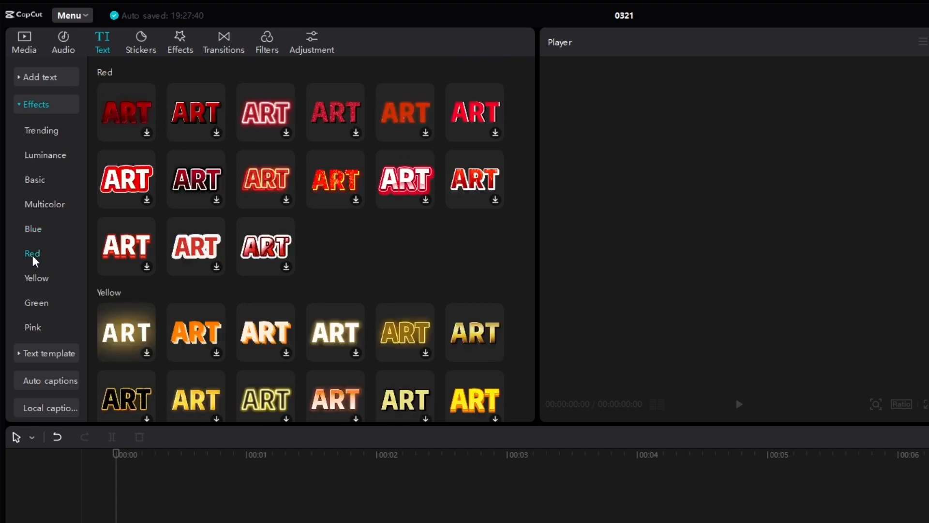
pyautogui.click(38, 279)
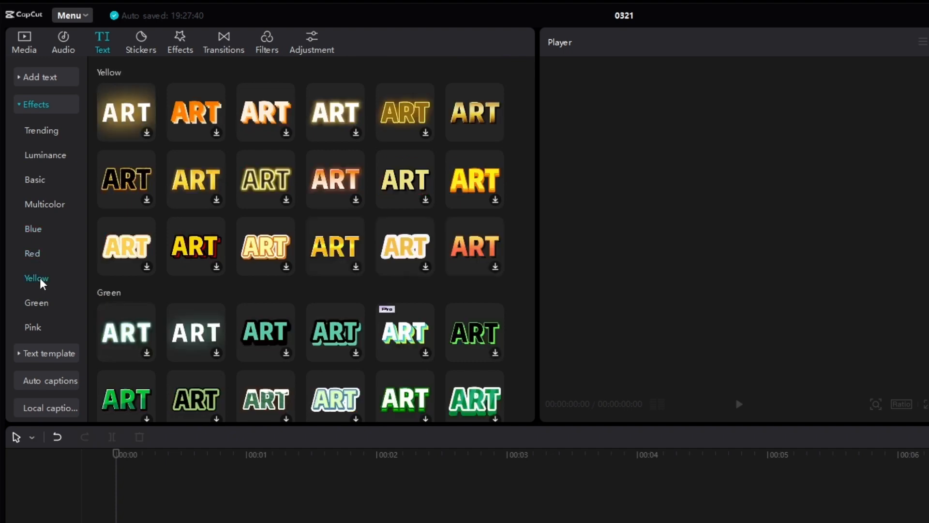
# Add the MINI VLOG template from the trending text templates to the start of the timeline.
pyautogui.click(46, 106)
pyautogui.click(49, 131)
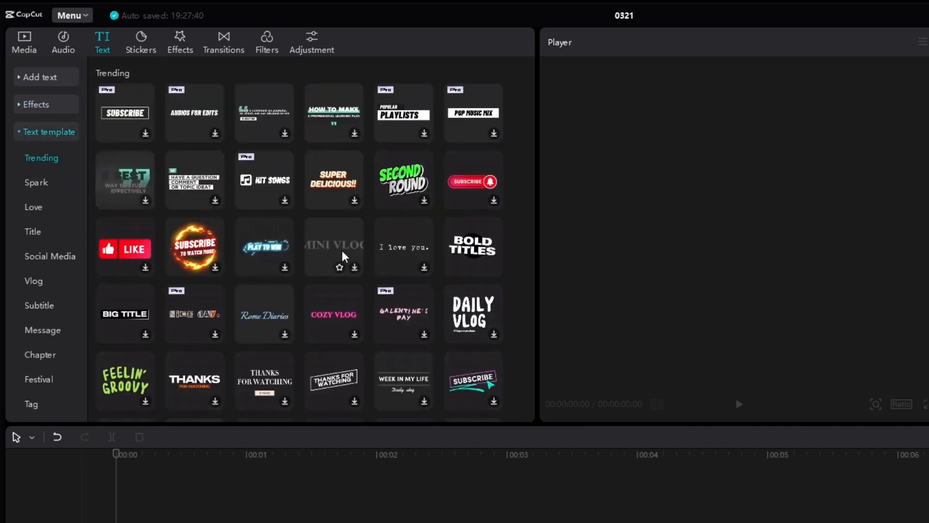
pyautogui.moveTo(325, 264); pyautogui.dragTo(170, 430)
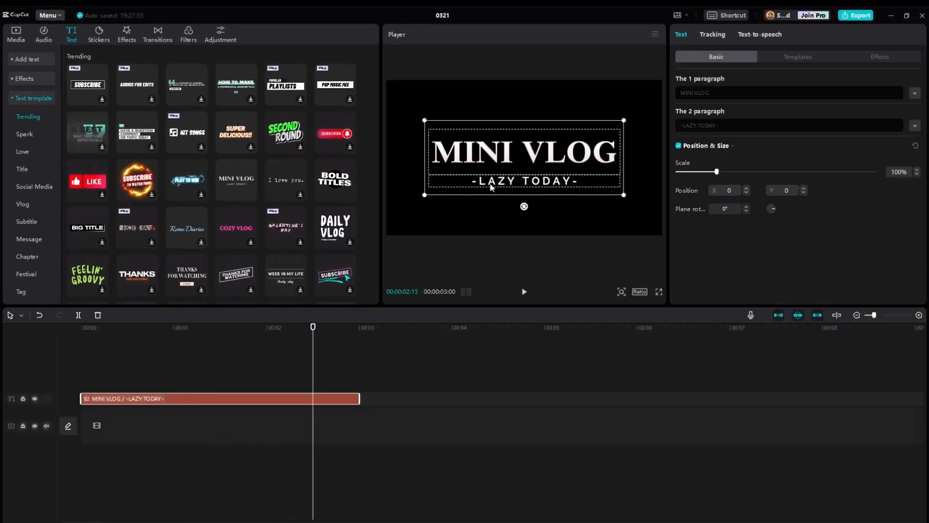
# Change the template's first paragraph to "My Blog" and its second paragraph to "LAzt Sunday".
pyautogui.doubleClick(486, 158)
pyautogui.moveTo(730, 95); pyautogui.dragTo(679, 93)
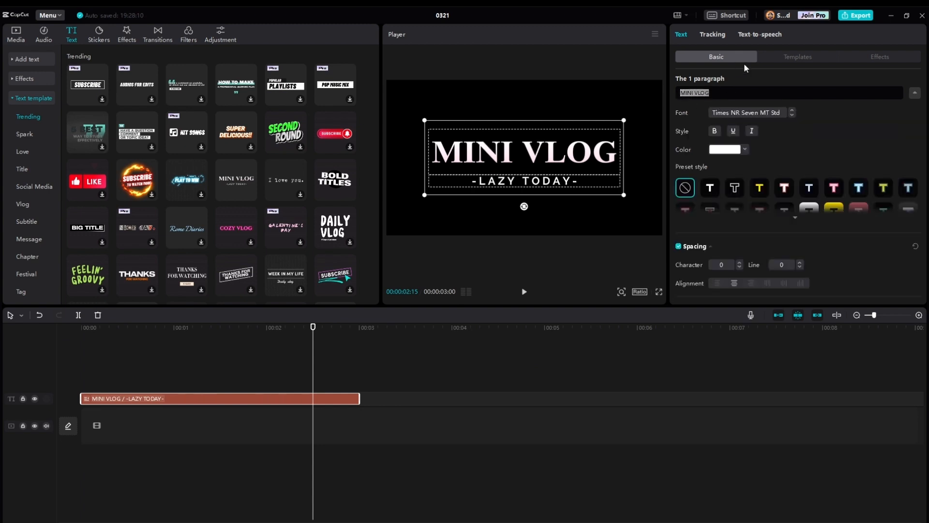
pyautogui.write('My Bl')
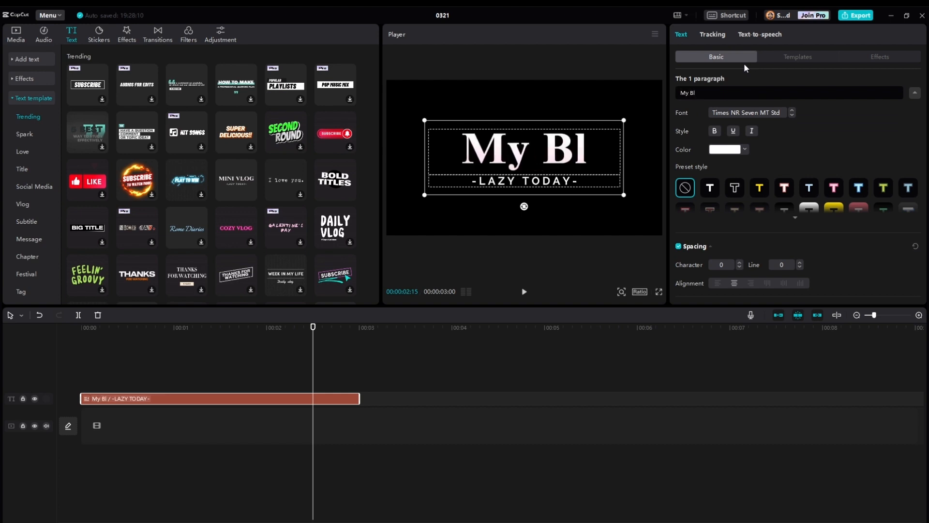
pyautogui.write('og')
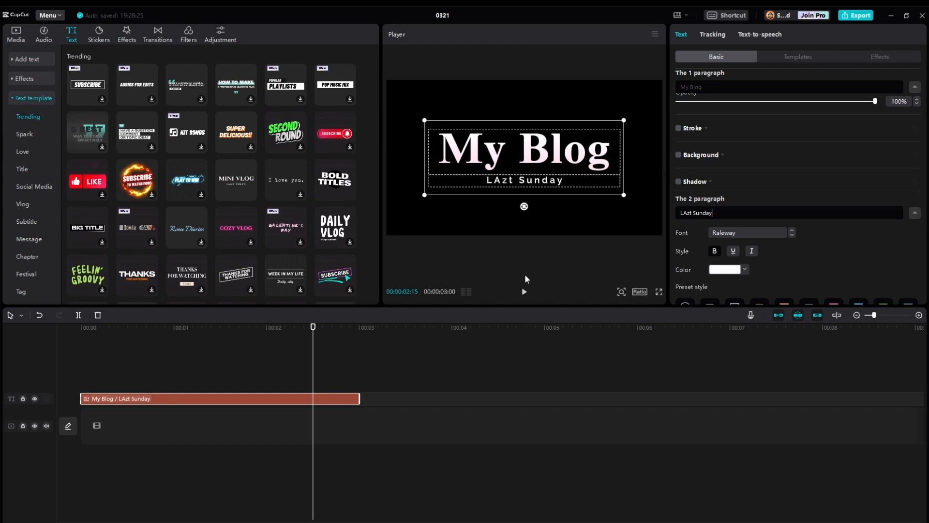
# Play the edited title from the start of the timeline to preview its animation.
pyautogui.moveTo(259, 331); pyautogui.dragTo(66, 352)
pyautogui.press('space')
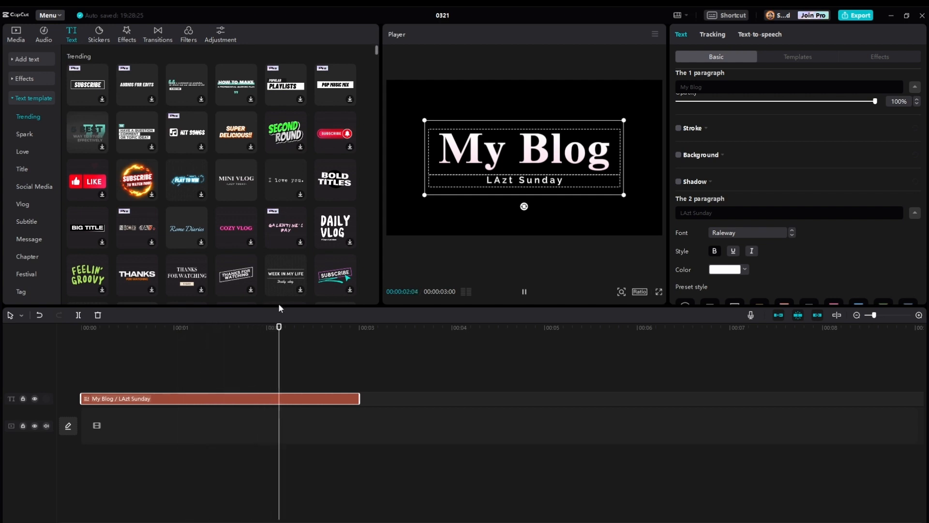
pyautogui.press('space')
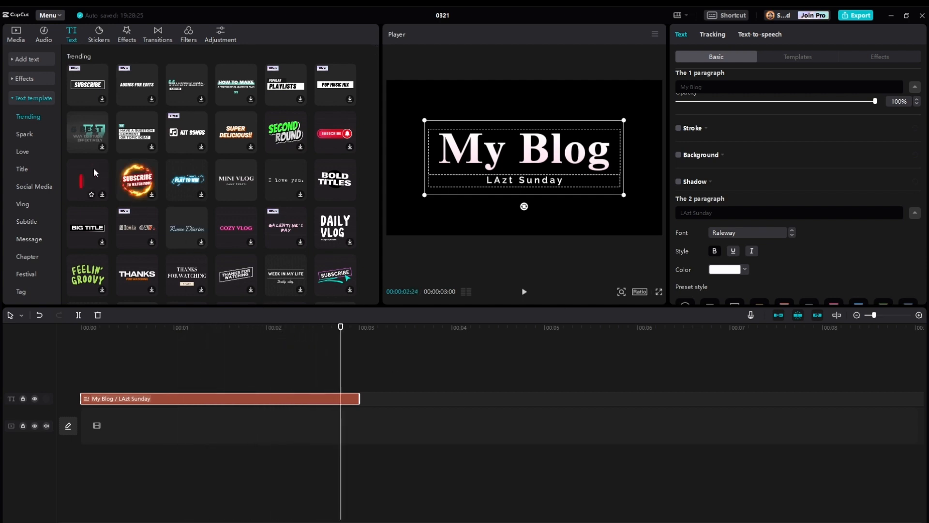
# Browse the Vlog and Social Media text templates, and open the auto captions options.
pyautogui.click(24, 204)
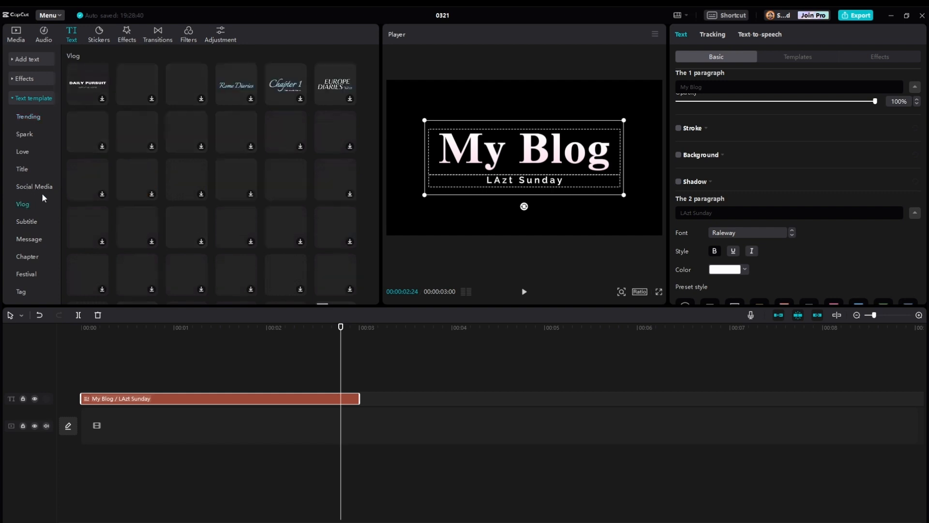
pyautogui.click(41, 187)
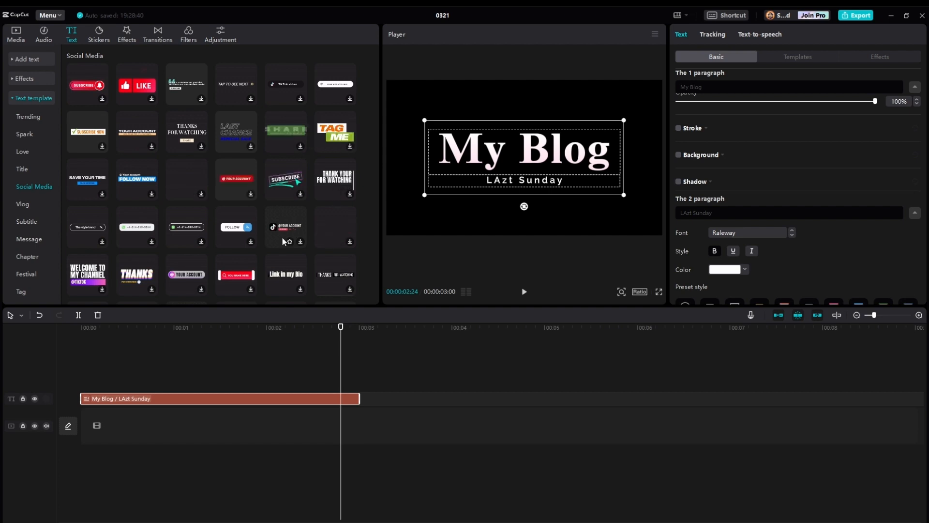
pyautogui.scroll(-3, 189, 253)
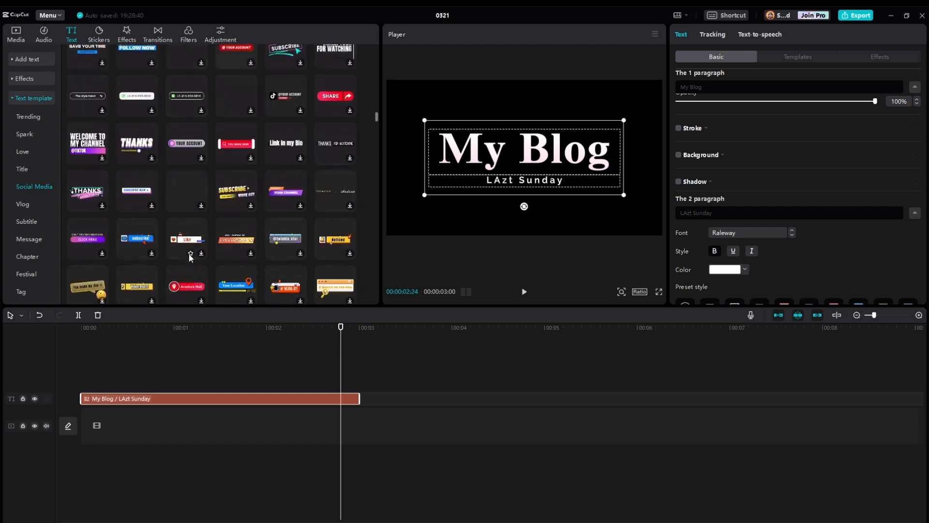
pyautogui.scroll(-3, 190, 257)
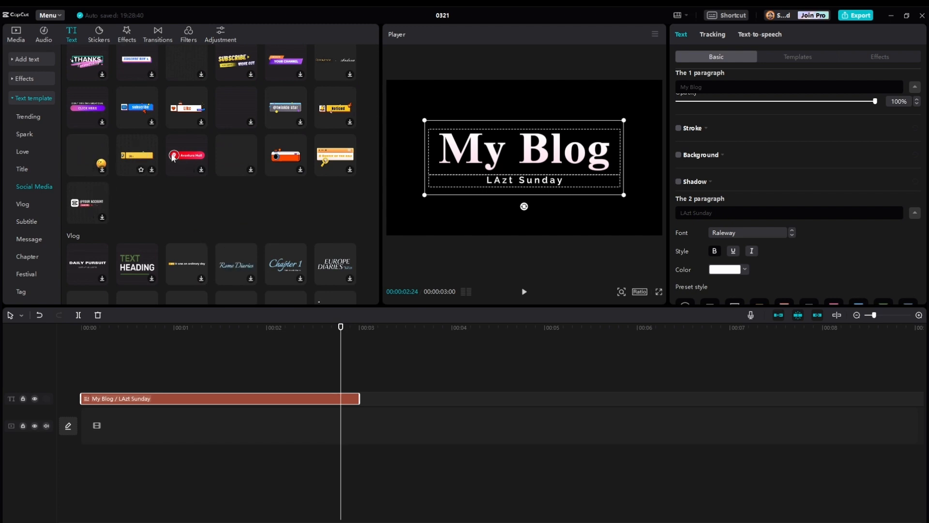
pyautogui.scroll(5, 178, 193)
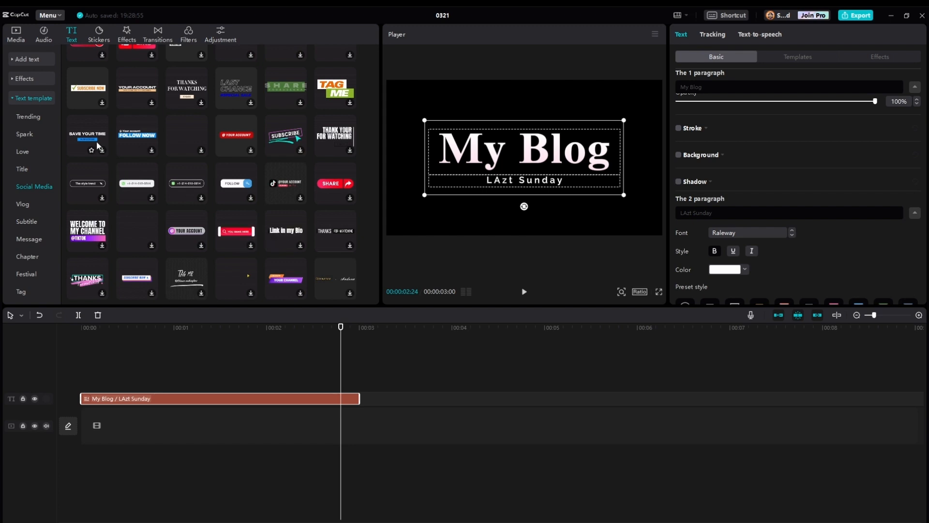
pyautogui.click(28, 98)
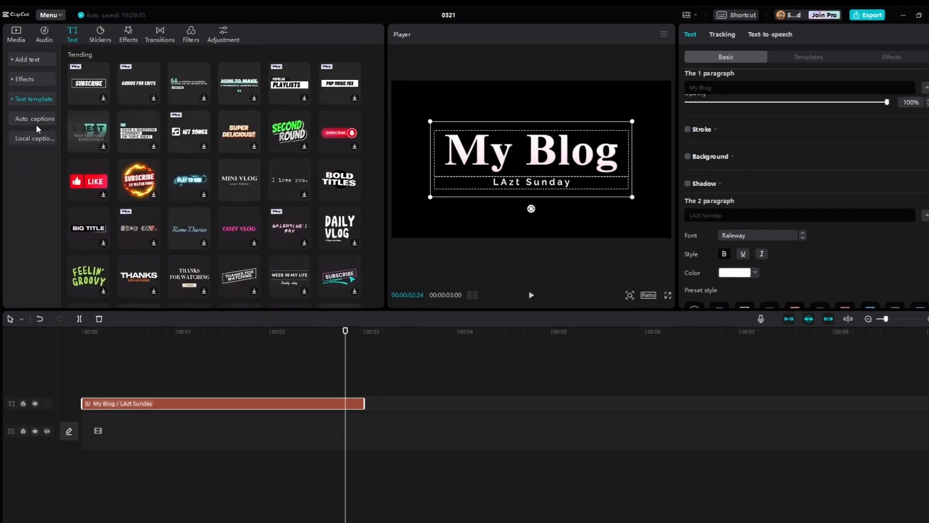
pyautogui.click(42, 136)
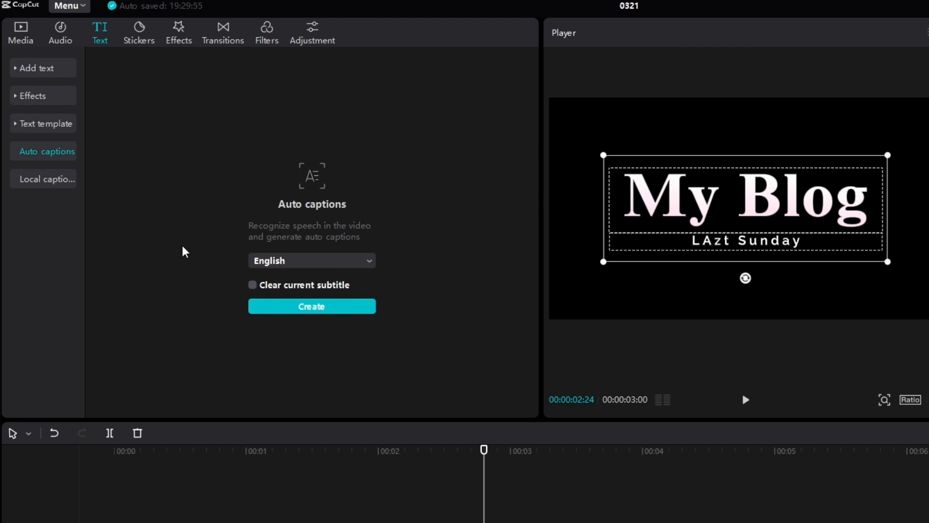
# Add a Default text clip on a track above the My Blog title, and select the title clip with the playhead at 00:00:00:26.
pyautogui.click(35, 68)
pyautogui.moveTo(135, 118); pyautogui.dragTo(156, 476)
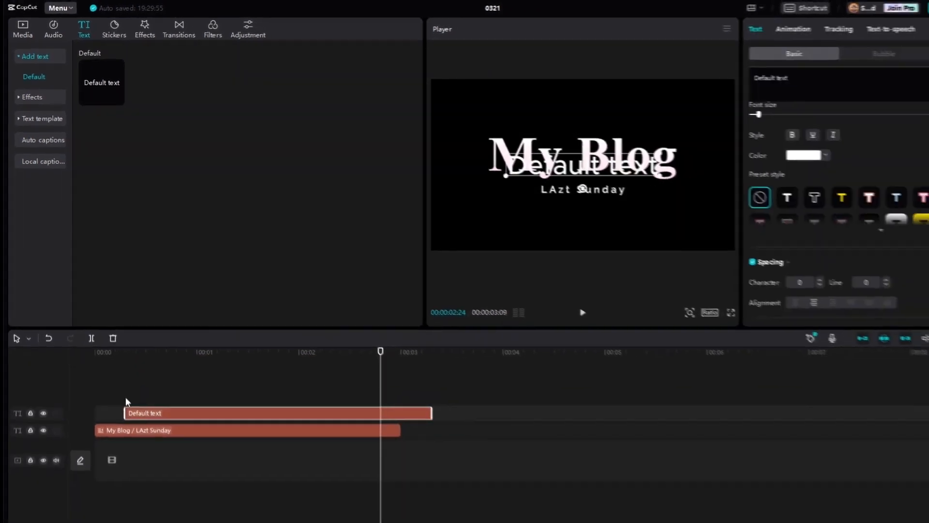
pyautogui.click(168, 320)
pyautogui.click(191, 392)
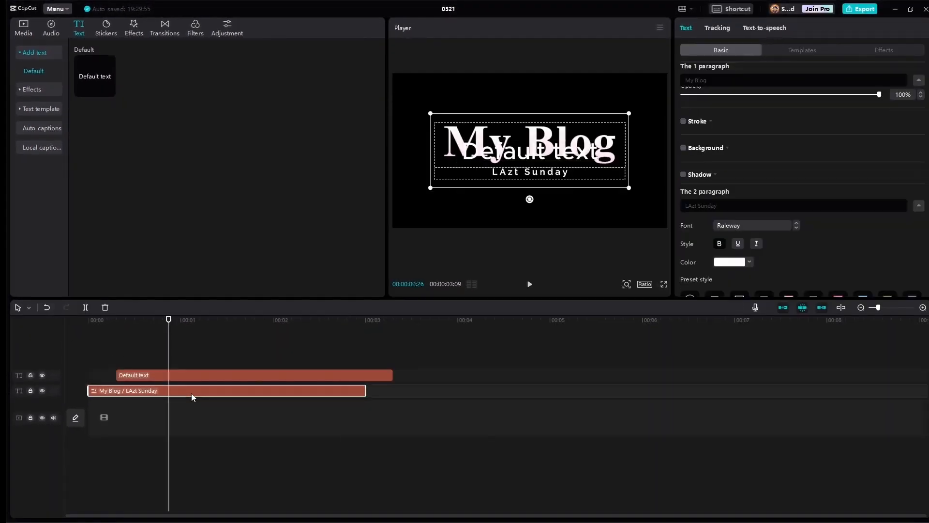
# Delete the My Blog title clip from the timeline and move the playhead to 00:00:01:22 over the remaining Default text clip.
pyautogui.press('Delete')
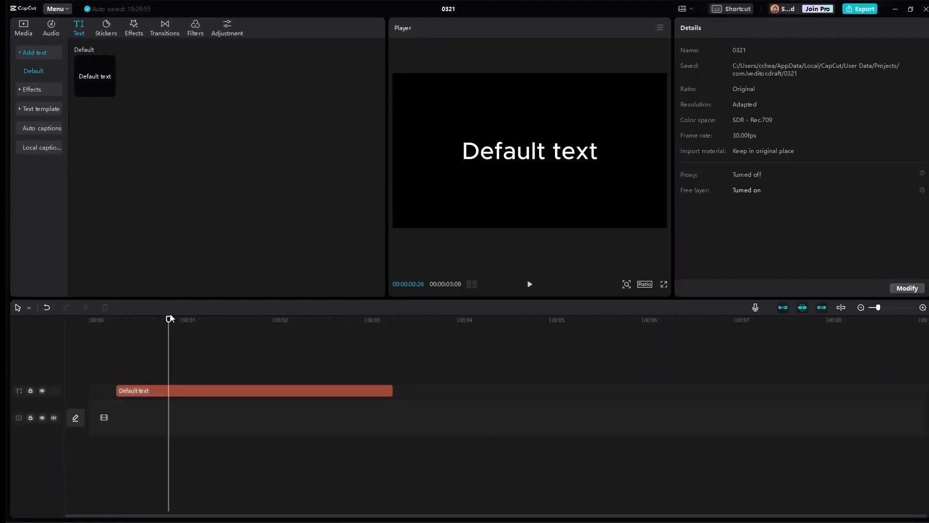
pyautogui.moveTo(181, 321); pyautogui.dragTo(249, 324)
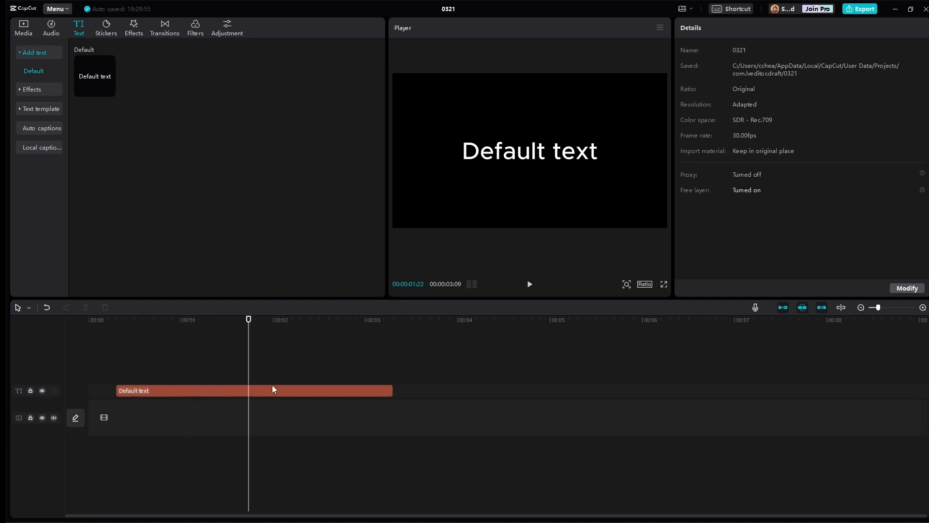
# Select the Default text clip and examine its basic text settings, from font and preset style to blend, stroke, background, glow and shadow.
pyautogui.click(276, 391)
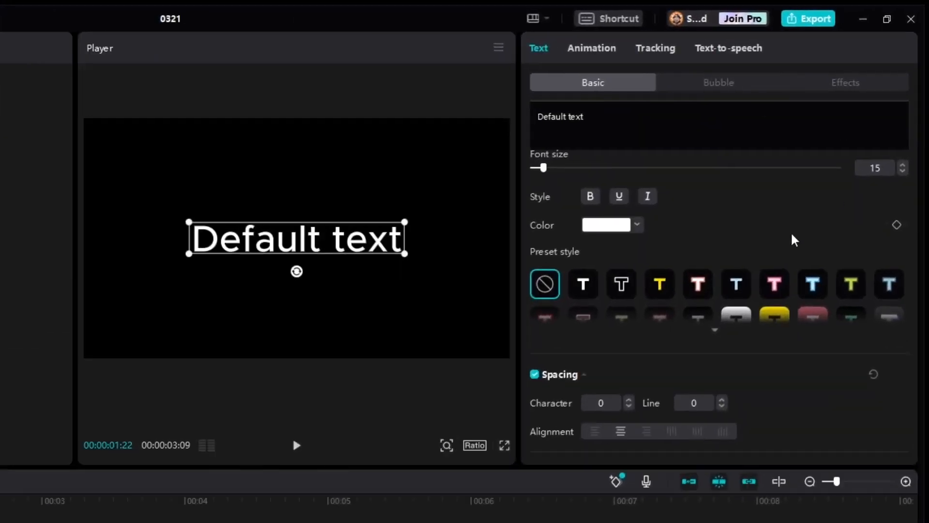
pyautogui.scroll(-6, 780, 242)
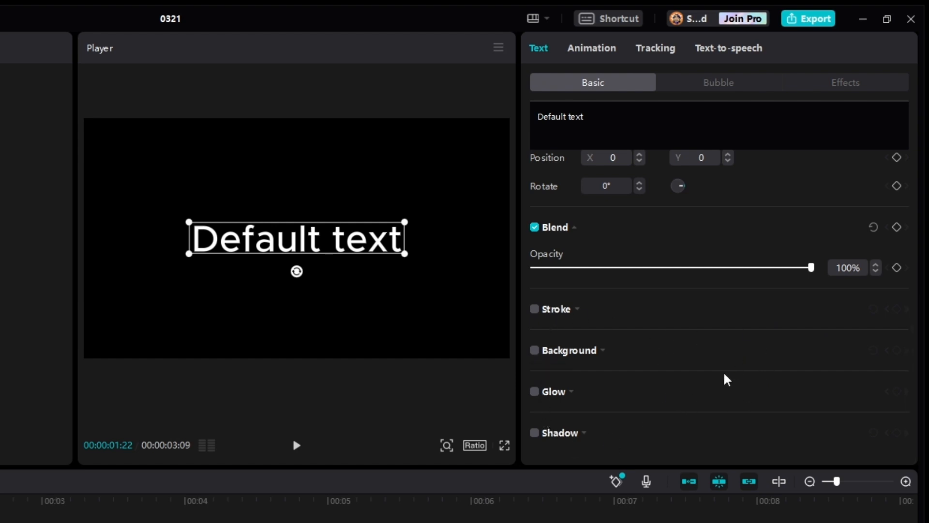
pyautogui.scroll(5, 726, 368)
pyautogui.scroll(2, 716, 357)
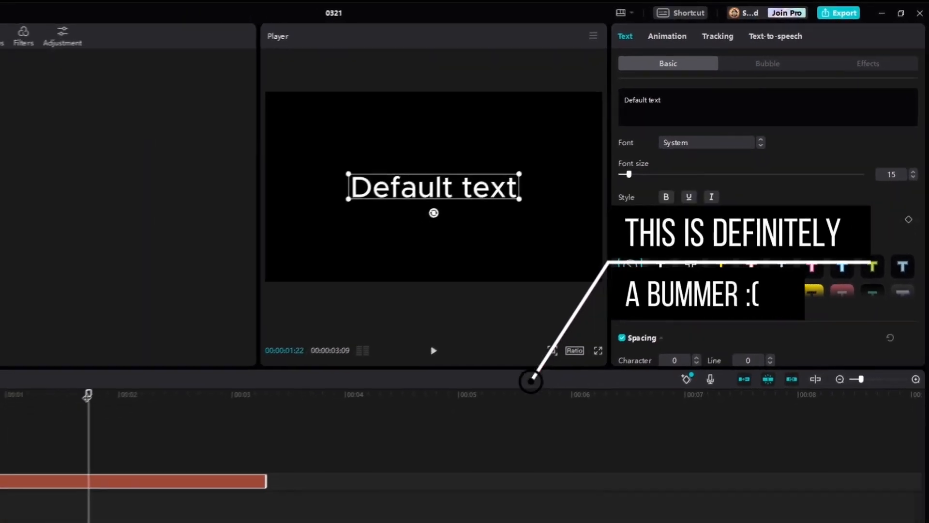
# Move the playhead to 00:00:00:28, and lock and unlock the Default text clip's track.
pyautogui.moveTo(87, 395); pyautogui.dragTo(175, 339)
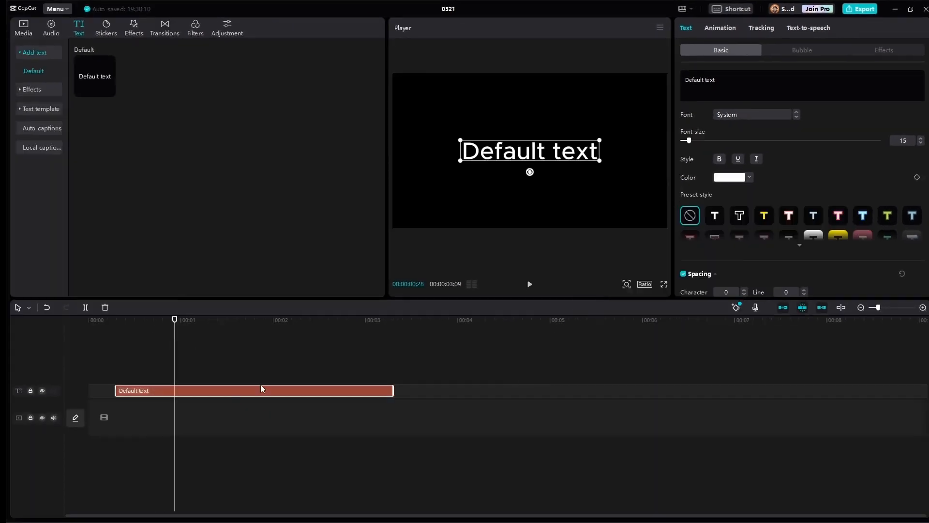
pyautogui.click(30, 391)
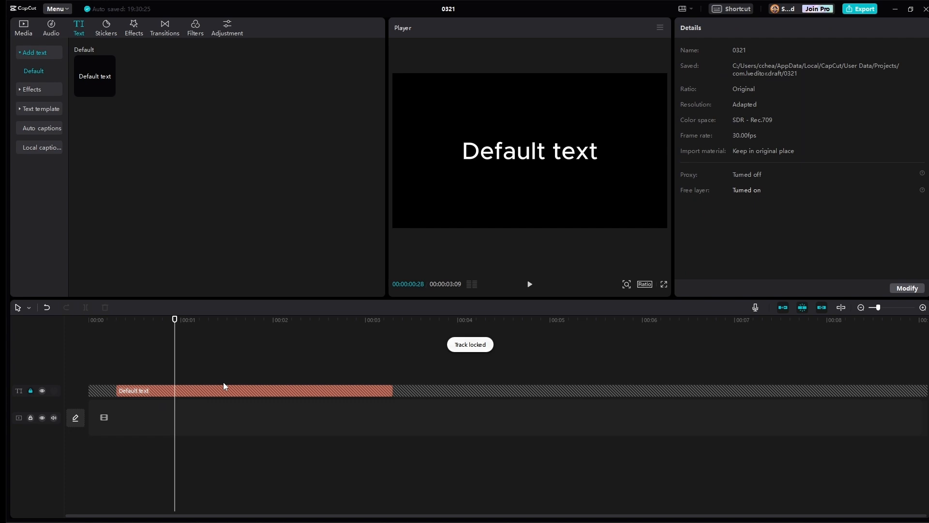
pyautogui.click(29, 391)
# View the auto captions options and the local captions options.
pyautogui.click(37, 131)
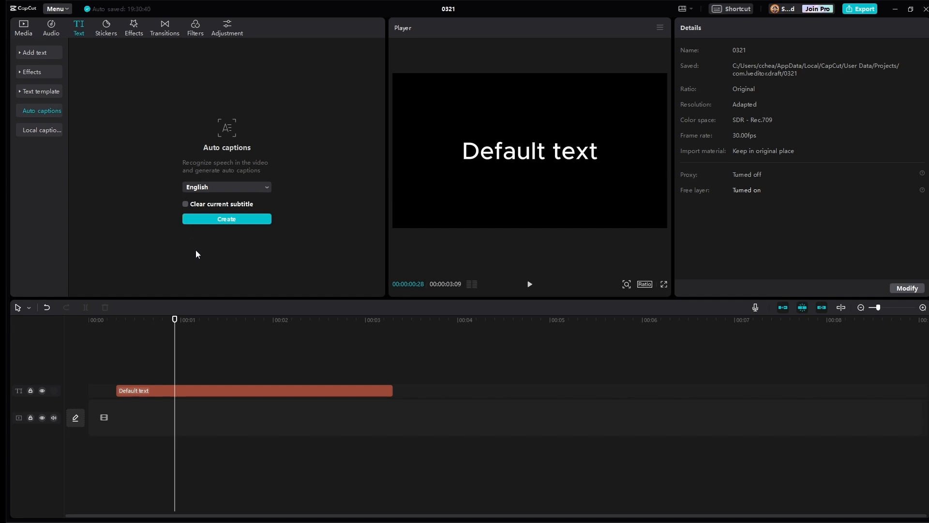
pyautogui.click(39, 130)
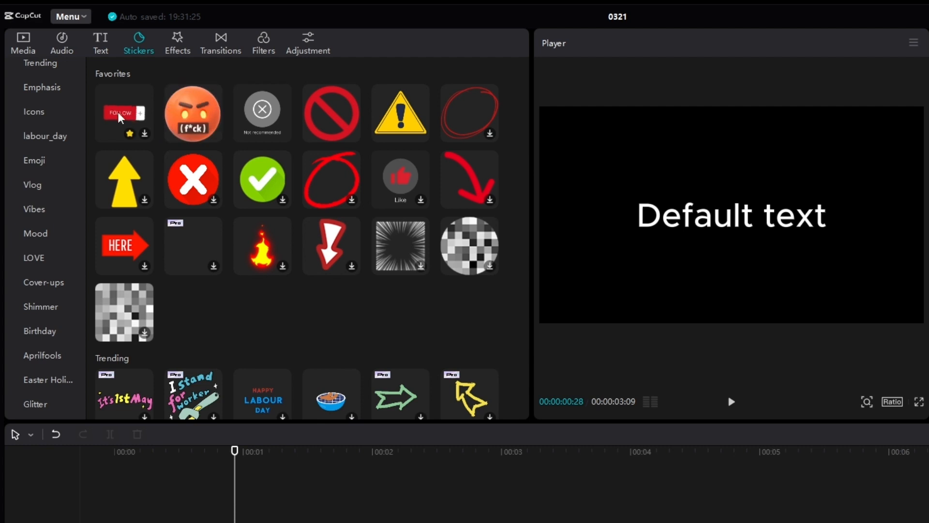
# Look through the Favorites stickers, including the follow button, symbols, arrows and mosaic patterns.
pyautogui.moveTo(195, 115)
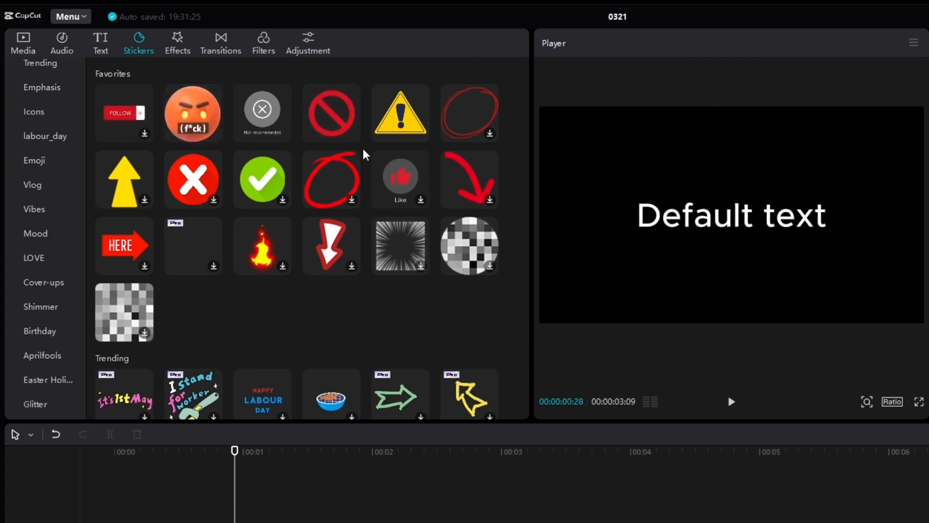
pyautogui.moveTo(319, 185)
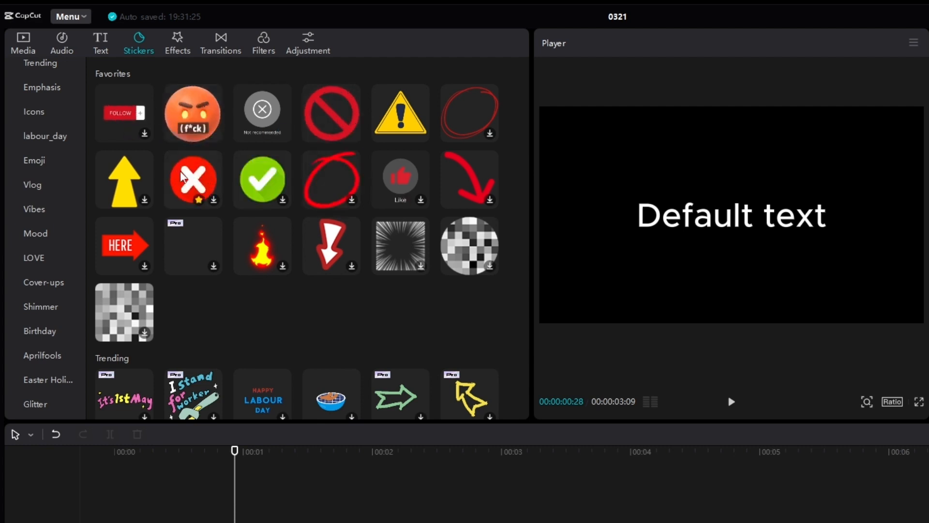
pyautogui.moveTo(199, 251)
pyautogui.moveTo(139, 297)
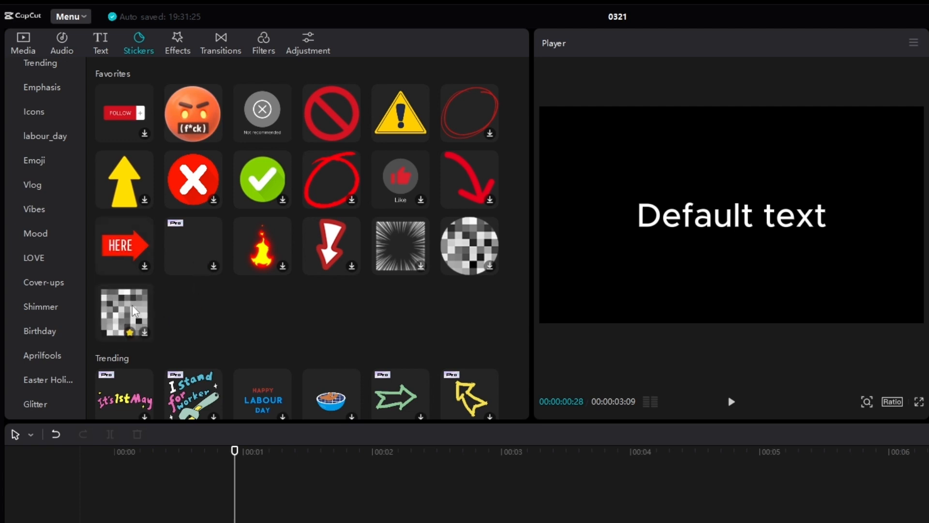
pyautogui.click(464, 242)
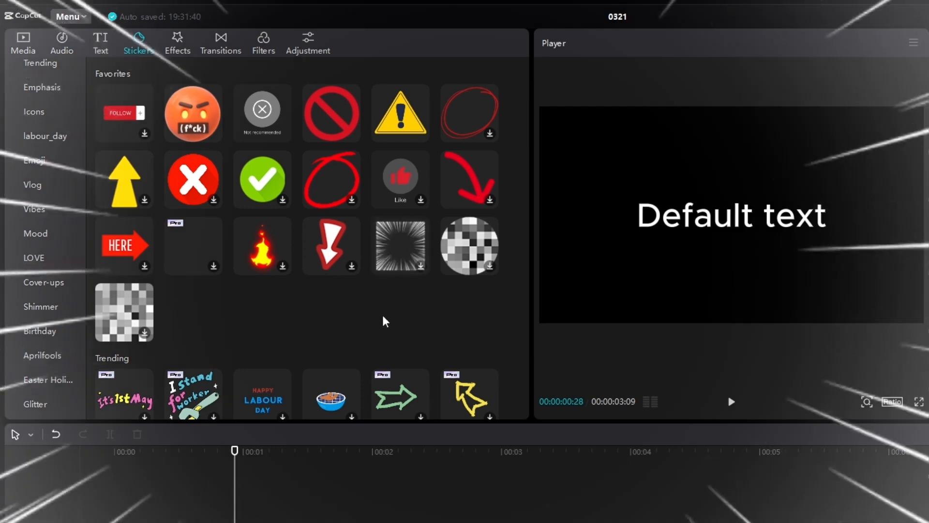
# Browse the Trending stickers down to the start of the Emphasis category.
pyautogui.scroll(-2, 369, 325)
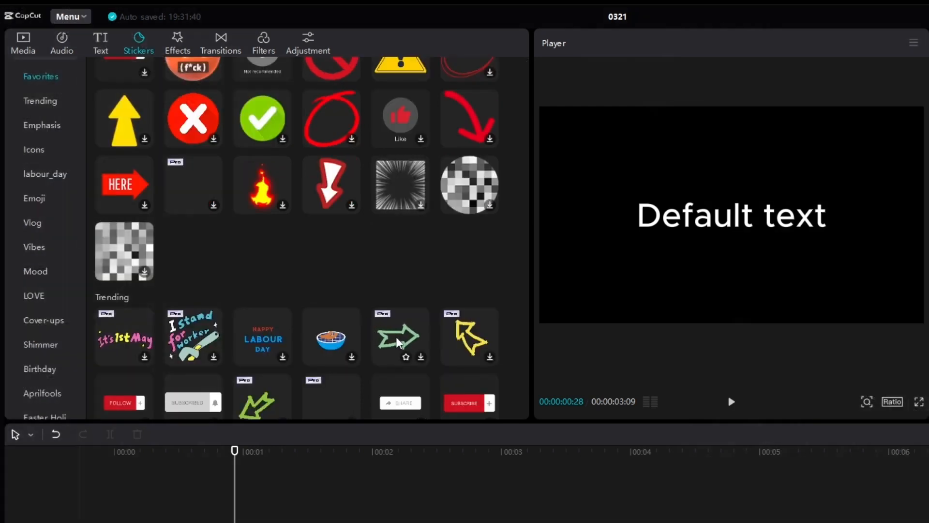
pyautogui.scroll(-2, 310, 252)
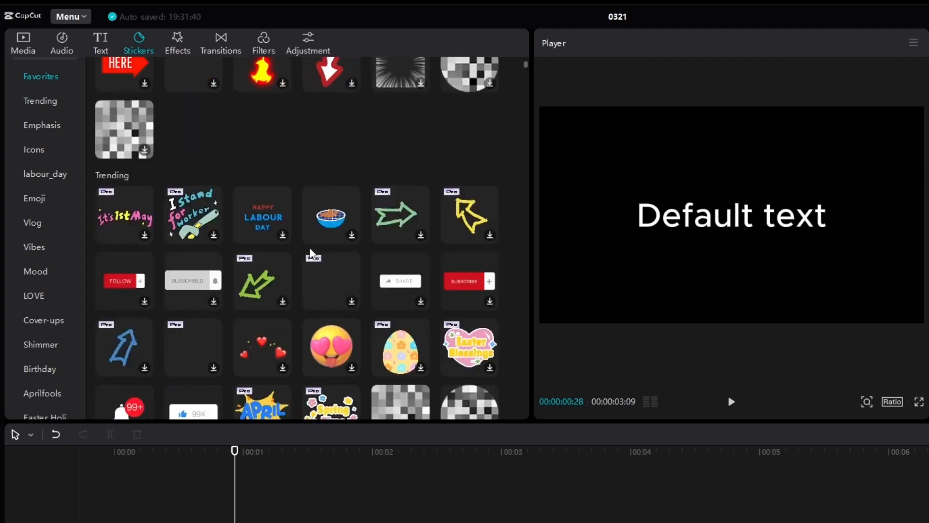
pyautogui.scroll(-1, 507, 327)
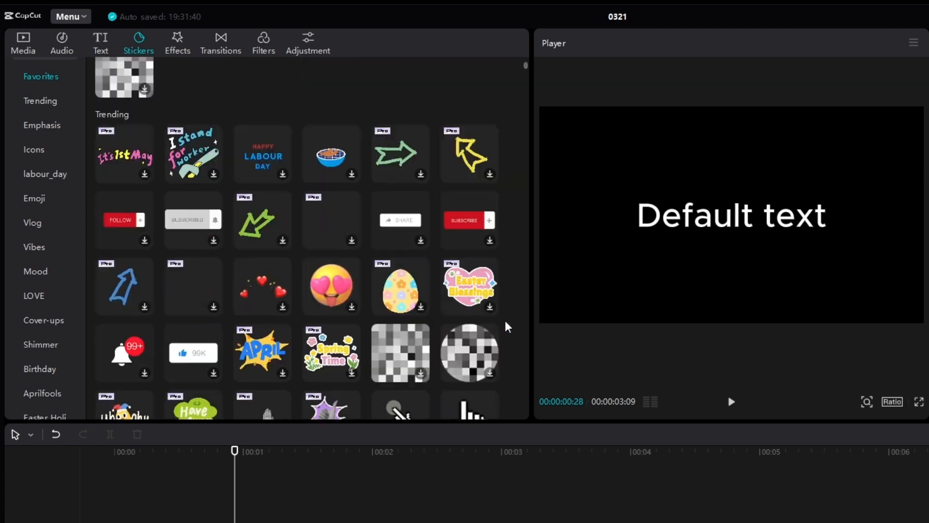
pyautogui.scroll(-1, 507, 327)
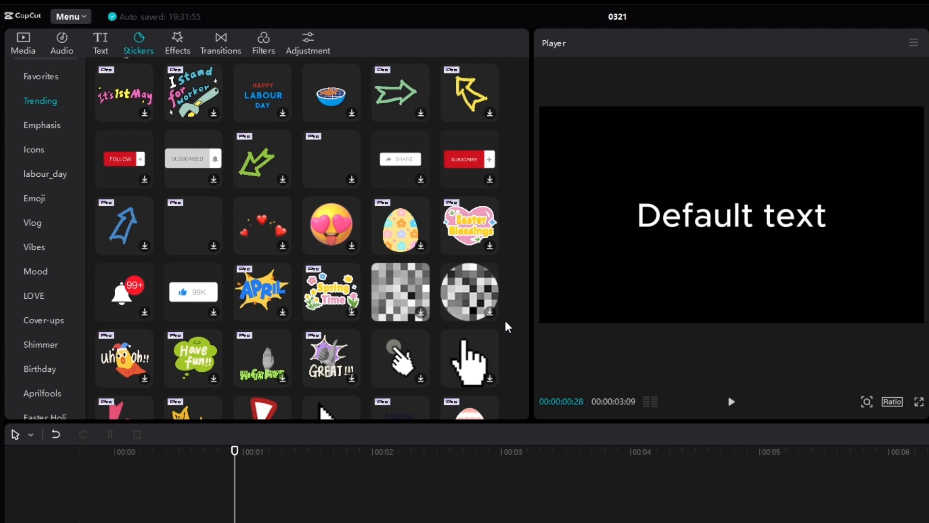
pyautogui.scroll(-5, 507, 327)
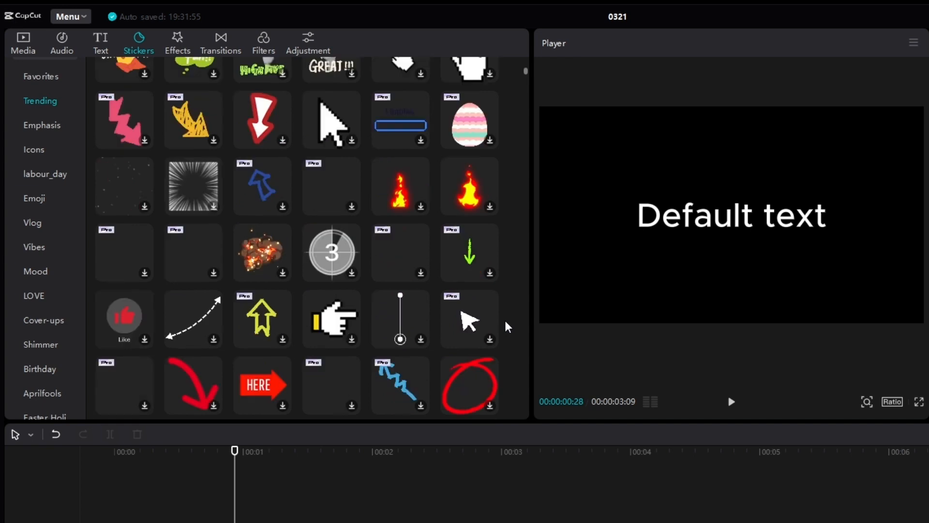
pyautogui.scroll(-2, 507, 326)
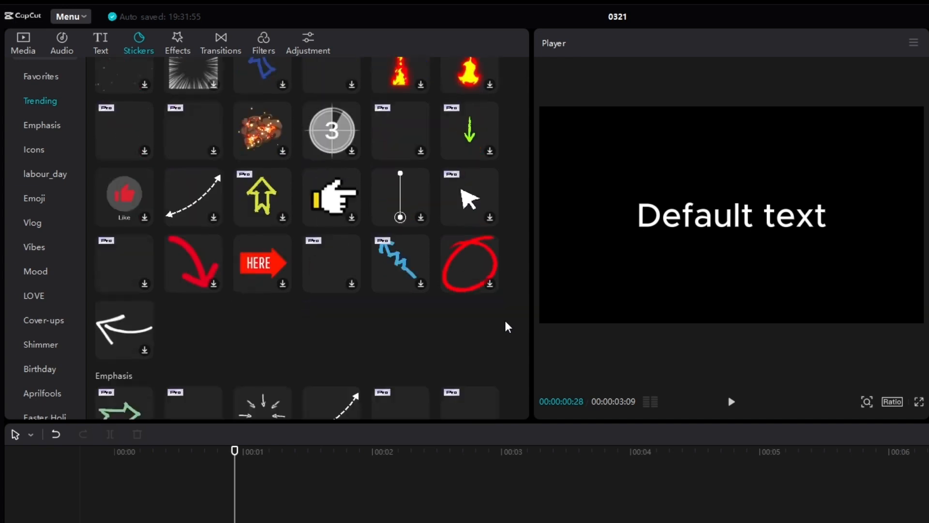
pyautogui.scroll(-3, 507, 327)
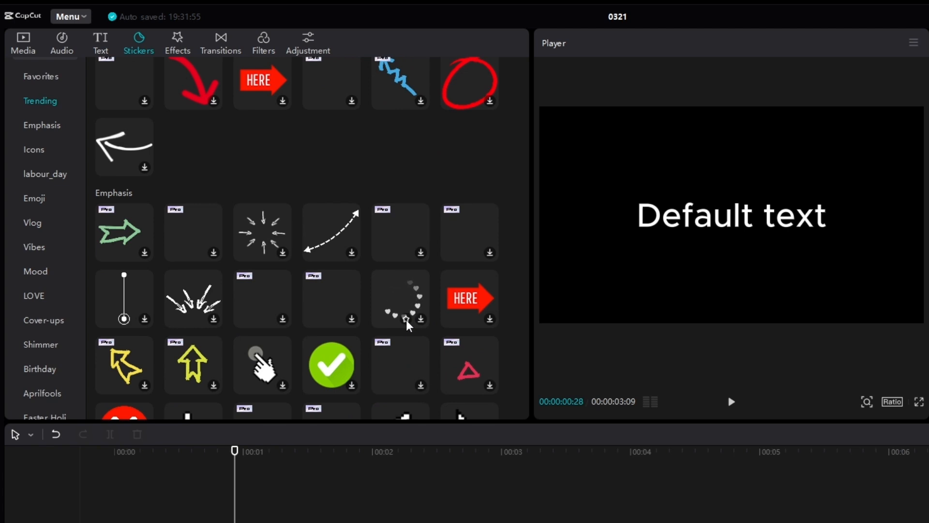
# Browse the Emphasis stickers, looking over the arrows, pointers, check marks, circles and warning signs.
pyautogui.scroll(-2, 520, 321)
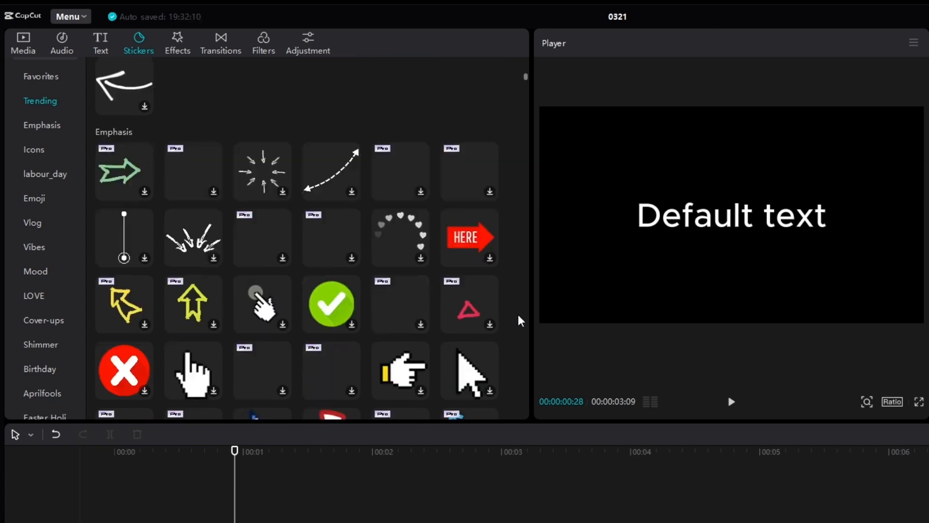
pyautogui.scroll(-2, 514, 321)
pyautogui.scroll(-1, 514, 320)
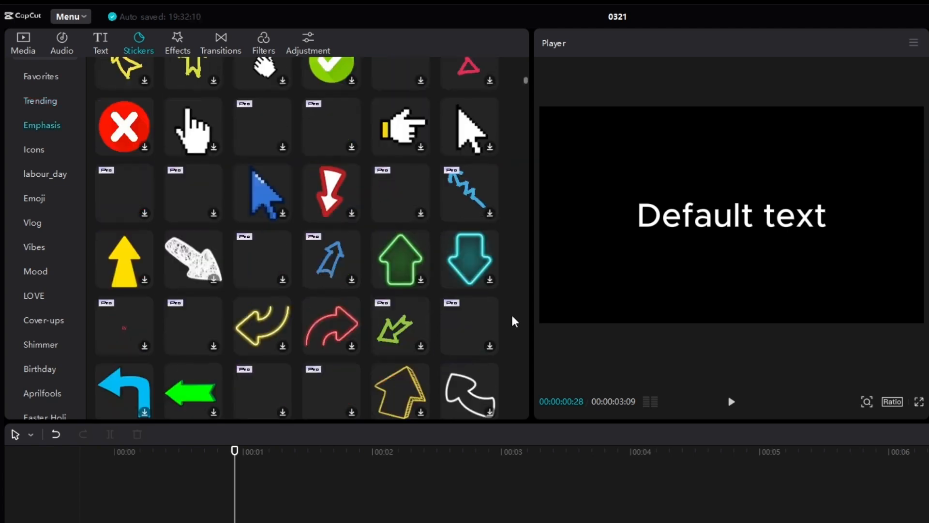
pyautogui.scroll(-2, 457, 313)
pyautogui.scroll(-2, 209, 332)
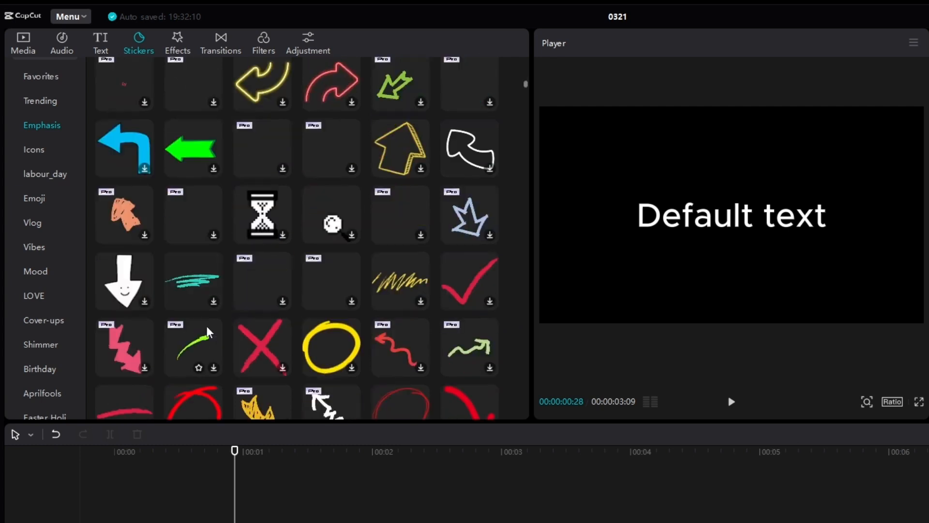
pyautogui.scroll(-1, 252, 283)
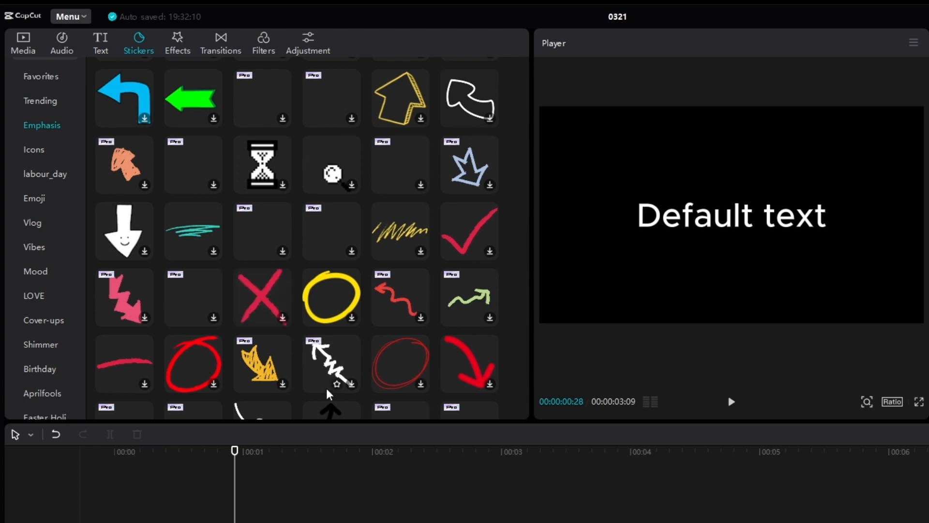
pyautogui.scroll(-1, 271, 329)
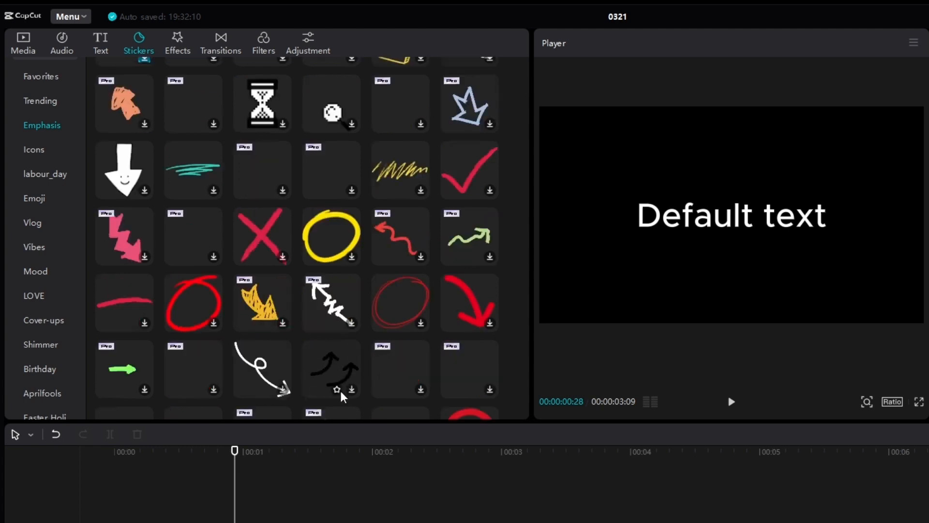
pyautogui.scroll(-2, 337, 394)
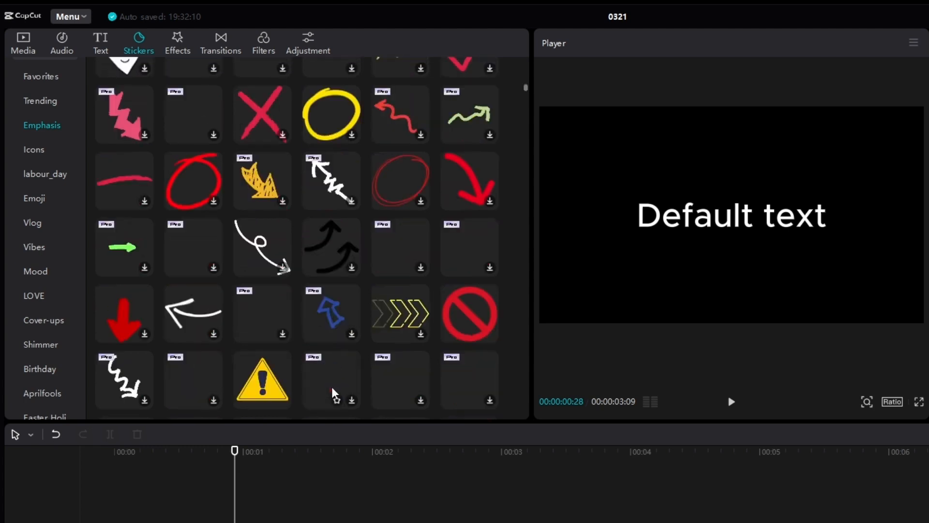
pyautogui.scroll(-1, 333, 391)
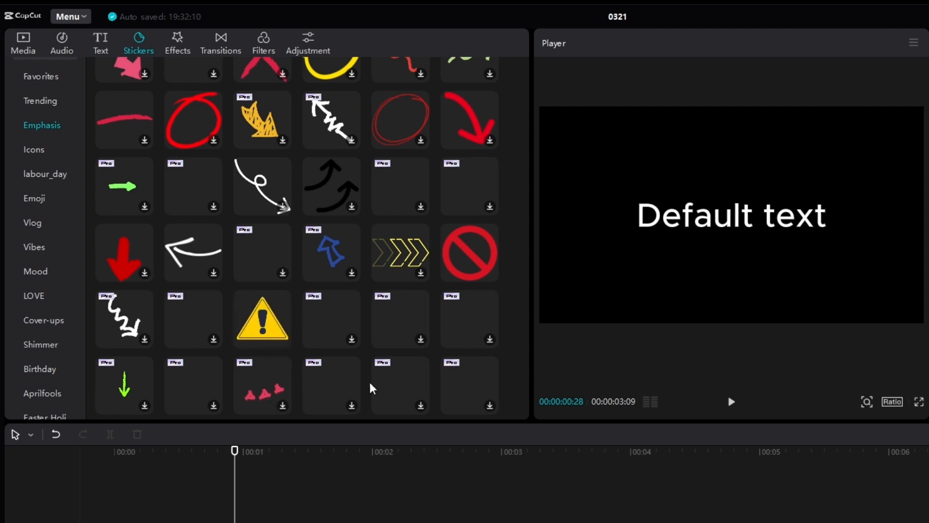
# Open the video effects library and look over its Favorites and Trending effects.
pyautogui.click(178, 46)
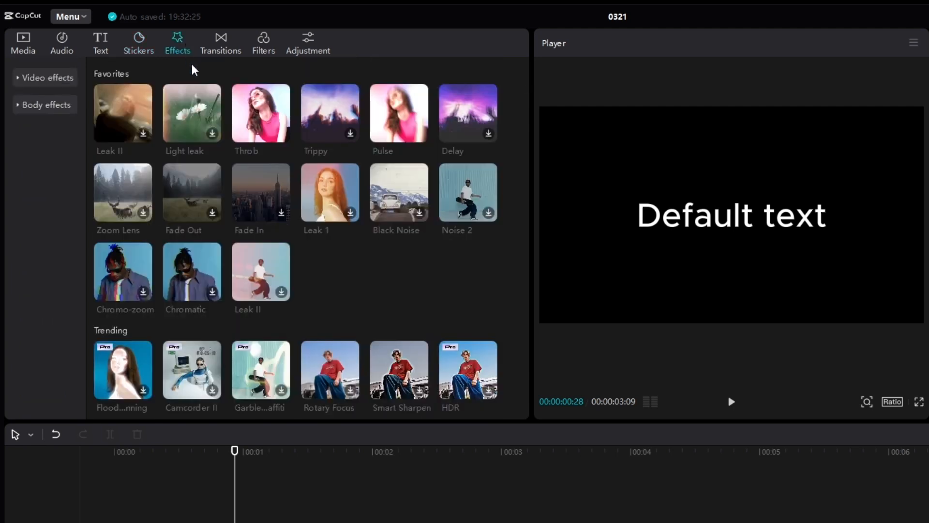
pyautogui.click(58, 80)
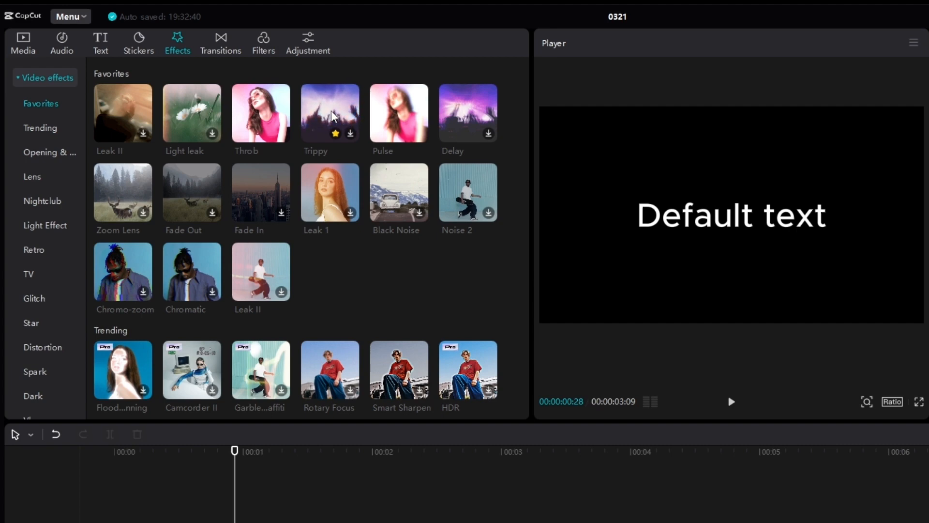
pyautogui.scroll(-5, 310, 264)
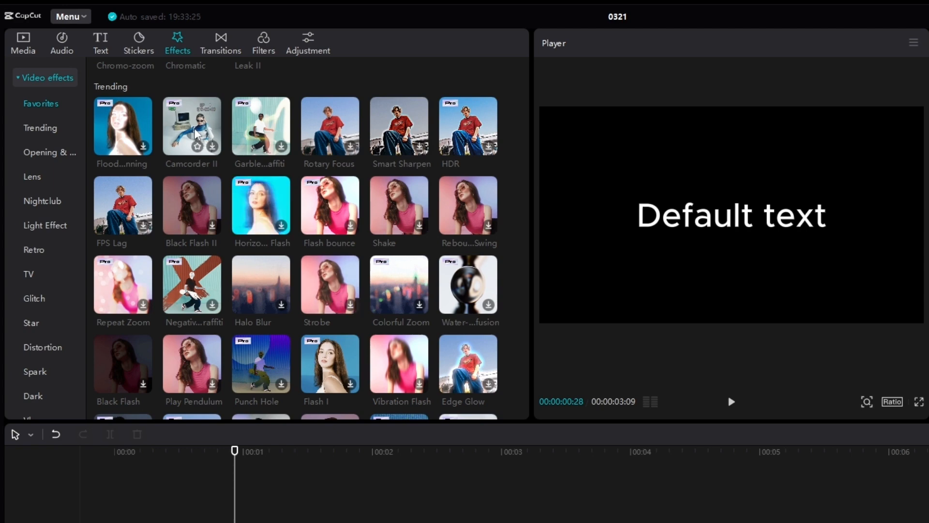
# Open the body effects library and browse its Trending effects down to the Clone category.
pyautogui.click(49, 114)
pyautogui.click(48, 107)
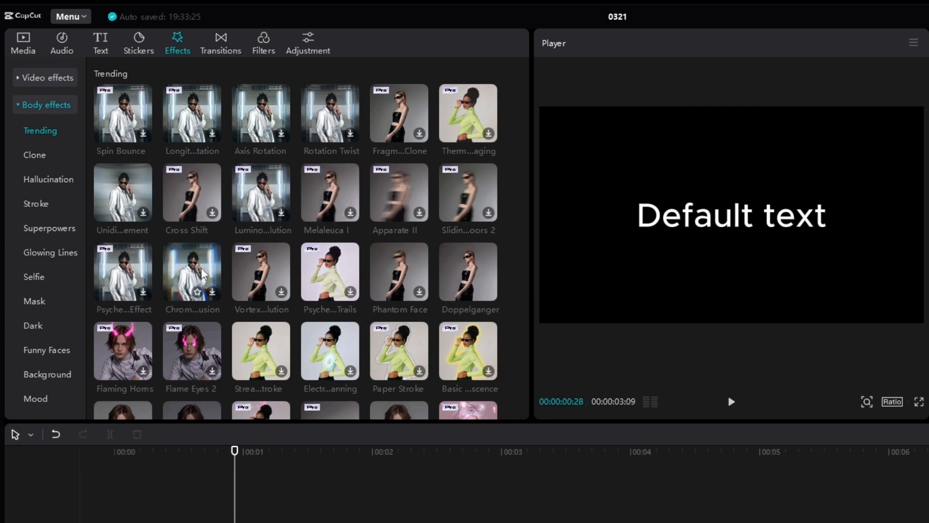
pyautogui.scroll(-2, 203, 274)
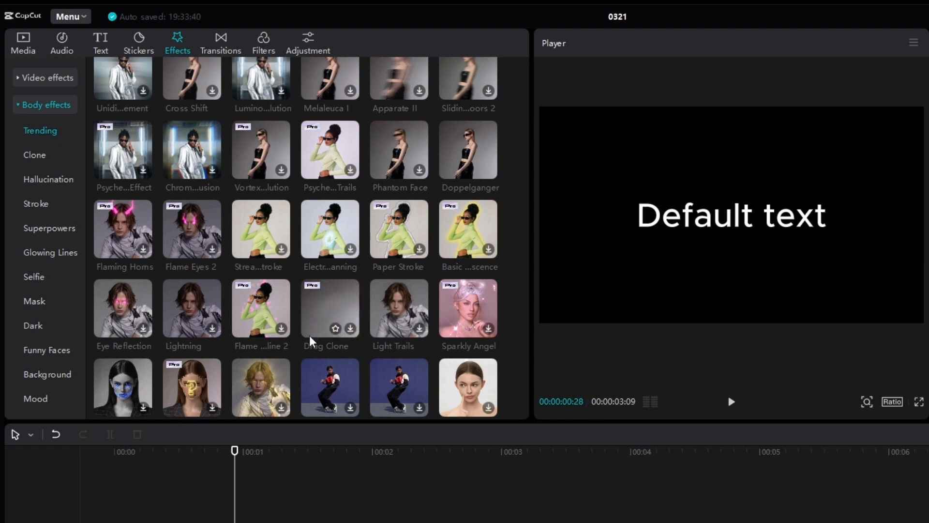
pyautogui.scroll(-1, 309, 342)
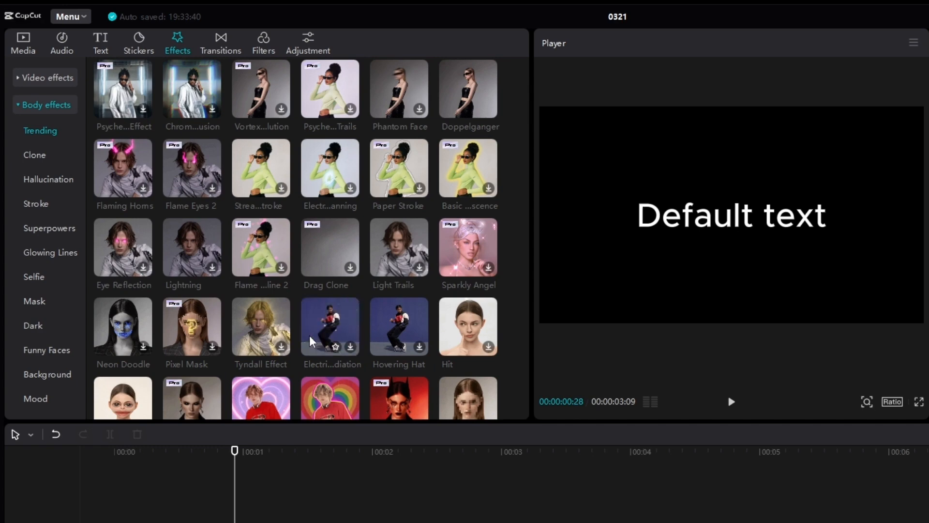
pyautogui.scroll(-1, 310, 342)
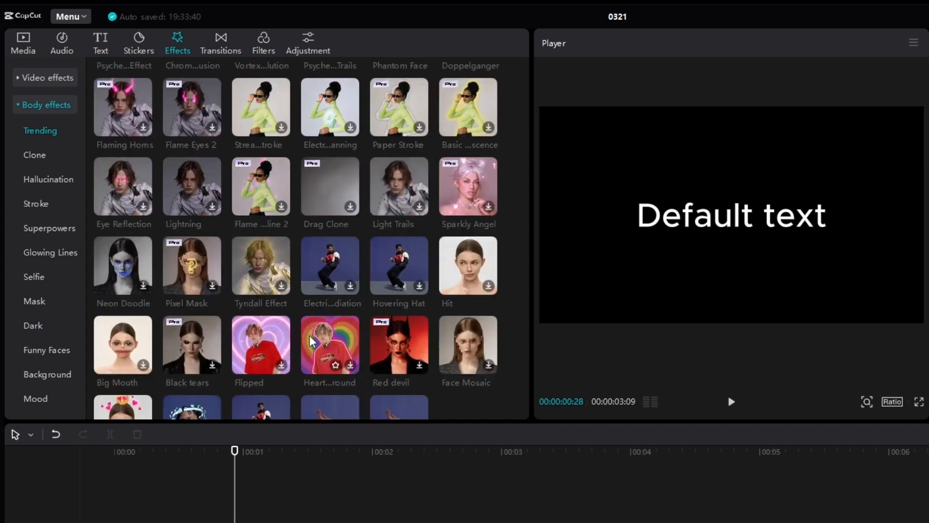
pyautogui.scroll(-2, 454, 338)
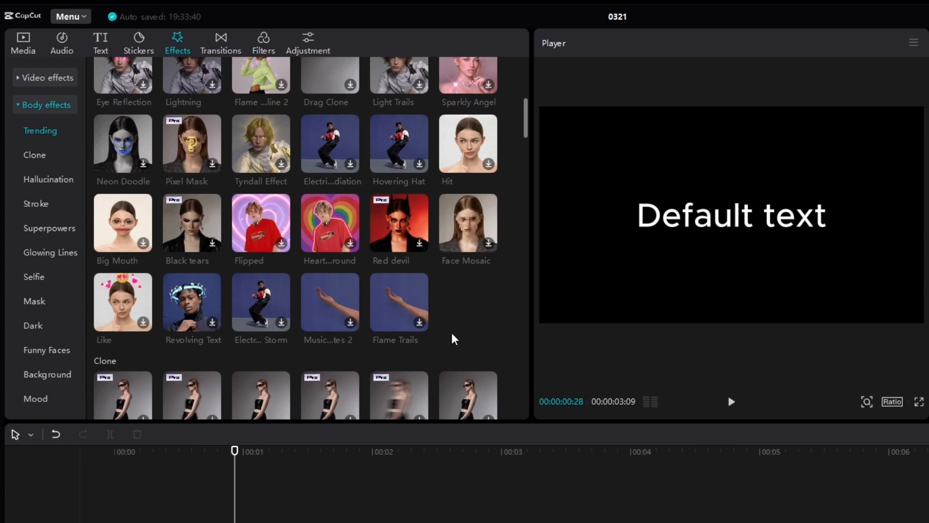
# Browse the Clone and Hallucination body effects and add the Axis Rotation effect to the favorites.
pyautogui.scroll(-2, 454, 339)
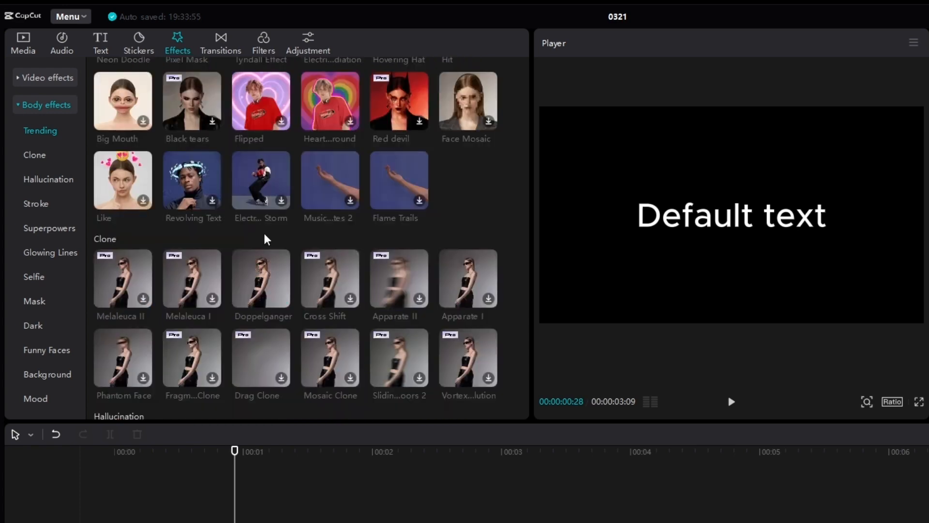
pyautogui.scroll(-2, 355, 237)
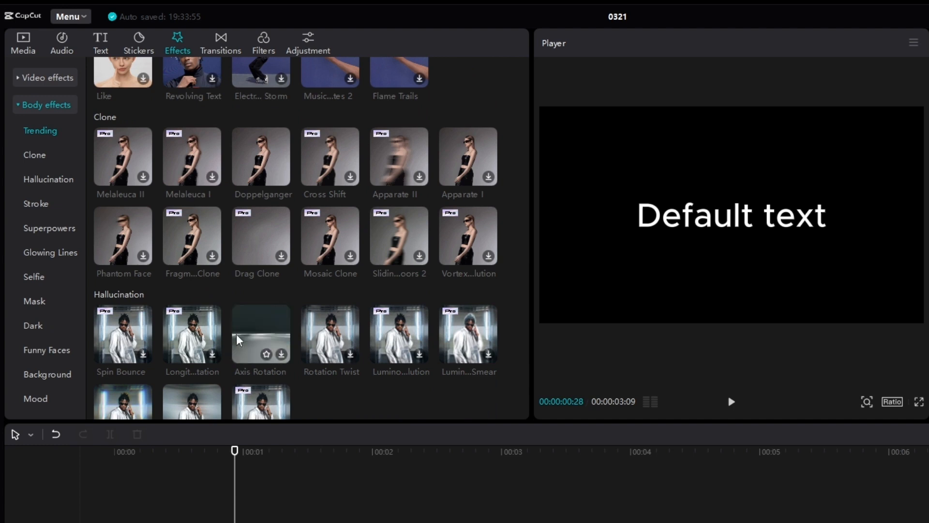
pyautogui.click(266, 353)
pyautogui.scroll(-2, 210, 364)
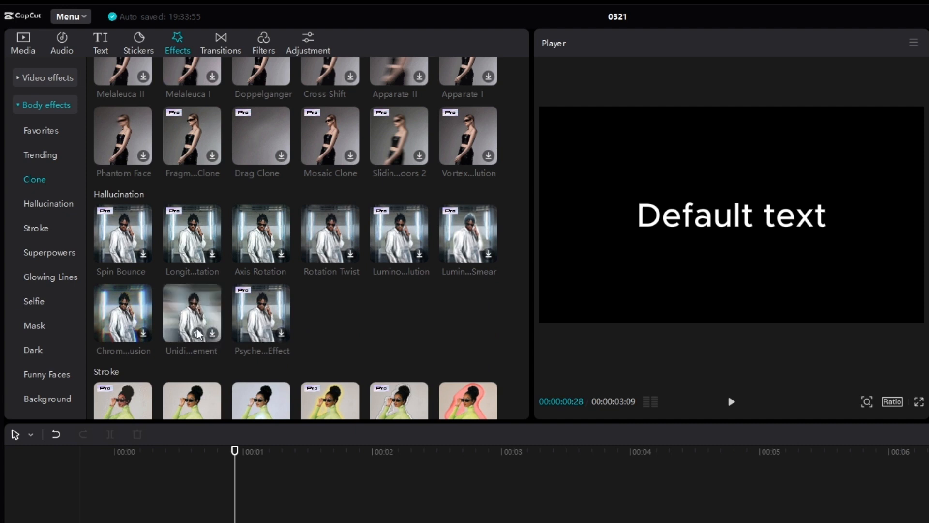
# Browse the transitions library from Trending through Overlay to Movement, and open the filters library.
pyautogui.click(220, 44)
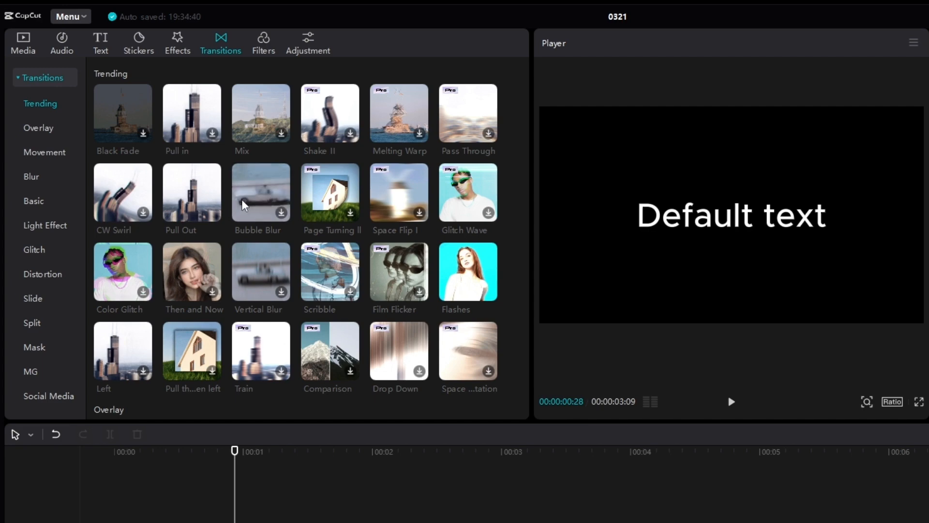
pyautogui.scroll(-2, 245, 227)
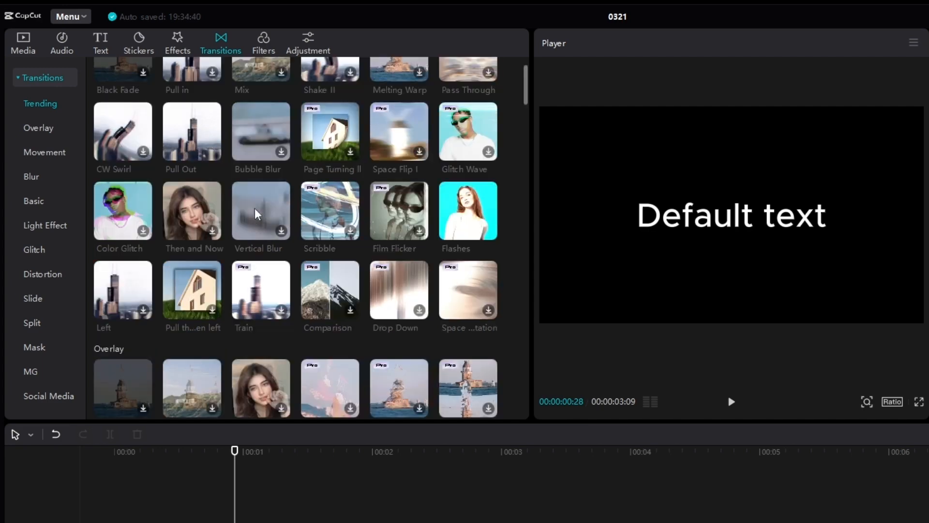
pyautogui.scroll(-2, 255, 213)
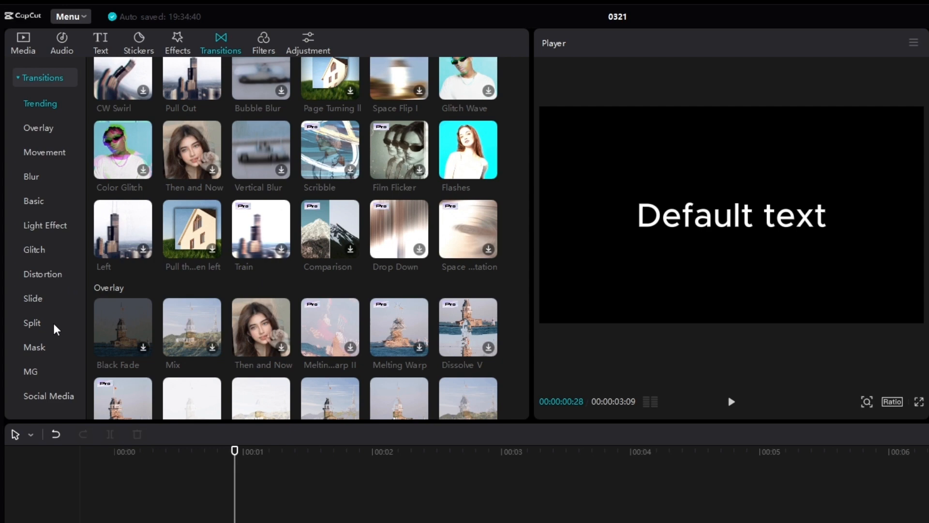
pyautogui.scroll(-5, 199, 306)
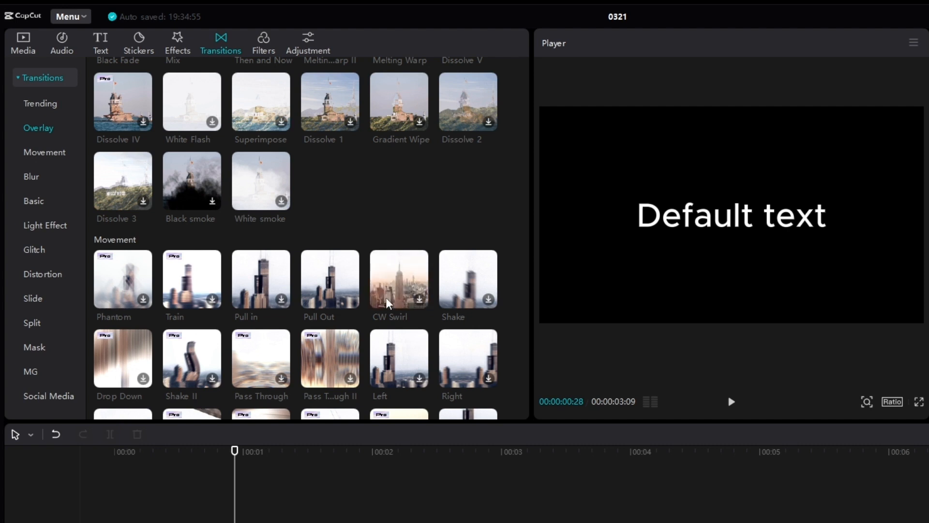
pyautogui.click(263, 44)
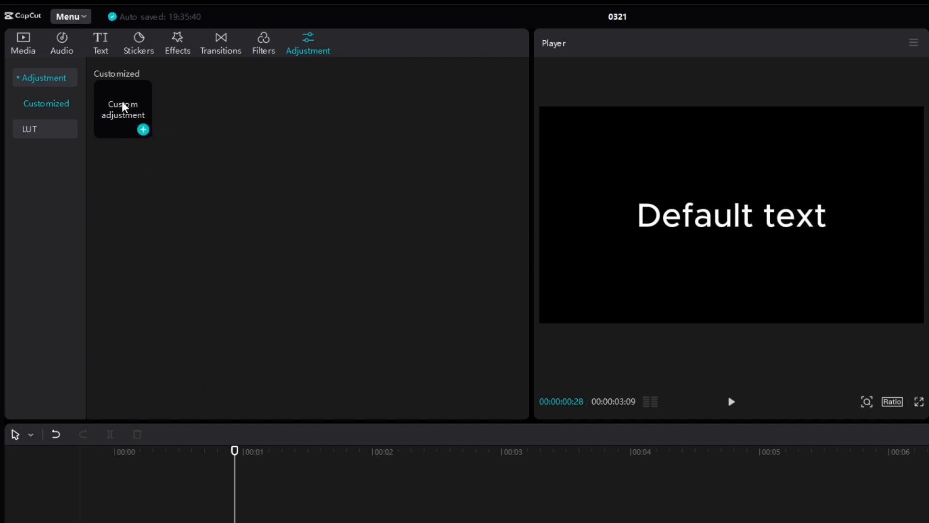
# Place a custom adjustment layer above the Default text clip on the timeline and look over its basic color settings.
pyautogui.moveTo(125, 106); pyautogui.dragTo(155, 522)
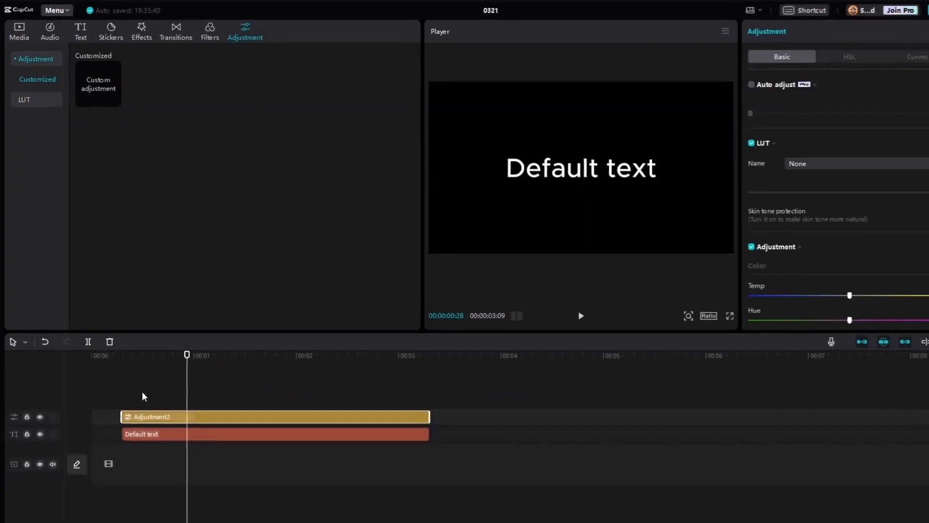
pyautogui.moveTo(166, 381); pyautogui.dragTo(215, 389)
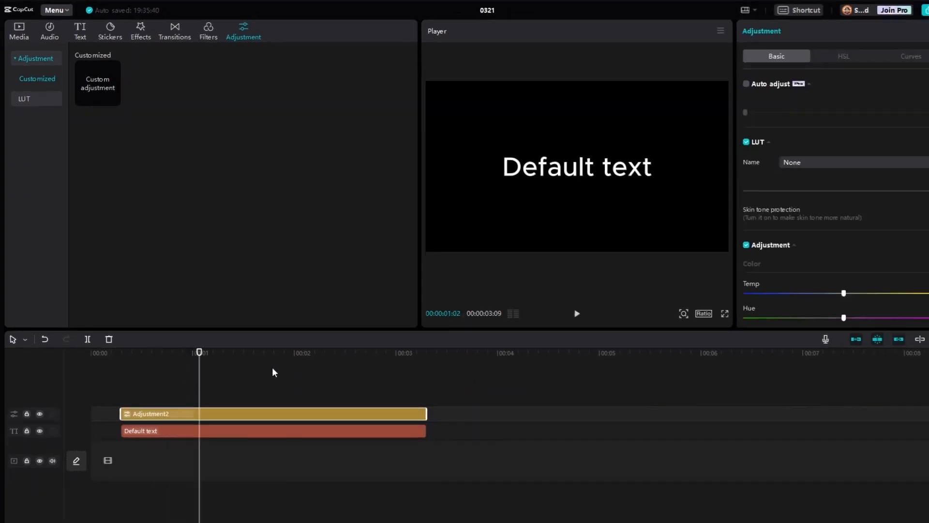
pyautogui.moveTo(236, 356); pyautogui.dragTo(260, 356)
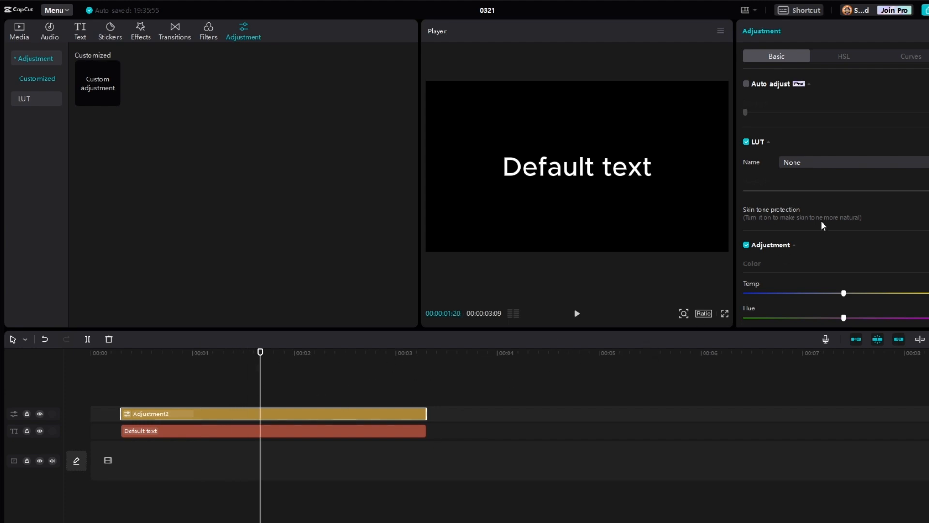
pyautogui.scroll(-3, 831, 255)
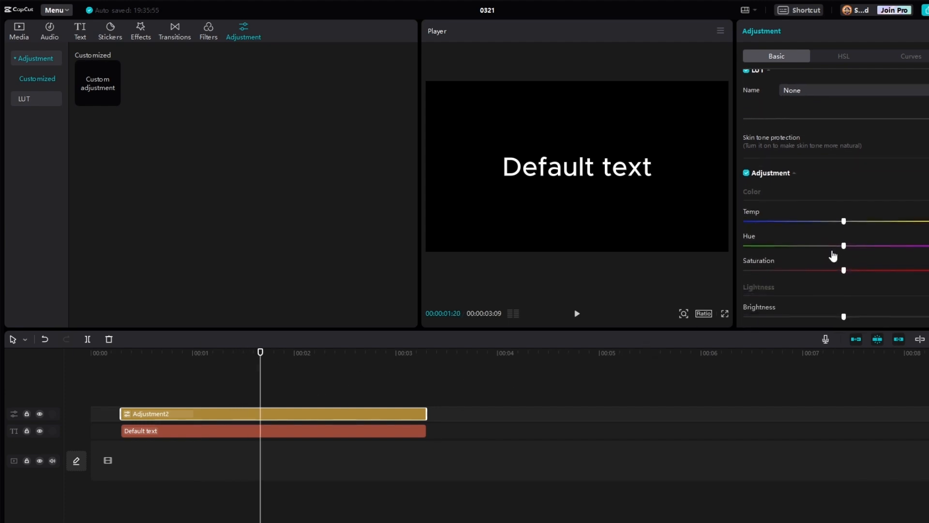
# Place the imported clip Z30_0142_timebolted.MOV at the start of the main video track.
pyautogui.click(28, 30)
pyautogui.moveTo(141, 100); pyautogui.dragTo(116, 454)
# Split the adjustment layer at 00:00:01:20, delete the part after the cut, and select the remaining part.
pyautogui.click(271, 411)
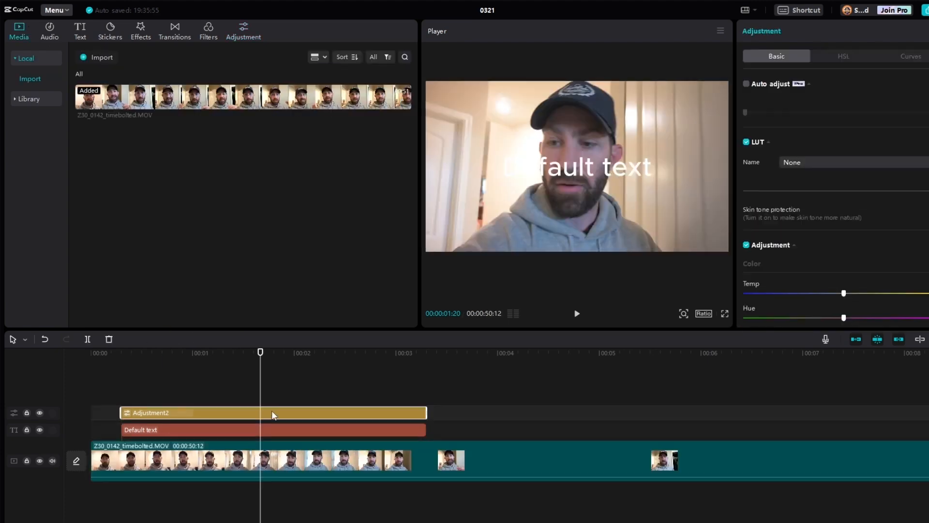
pyautogui.hotkey('ctrl', 'b')
pyautogui.press('Delete')
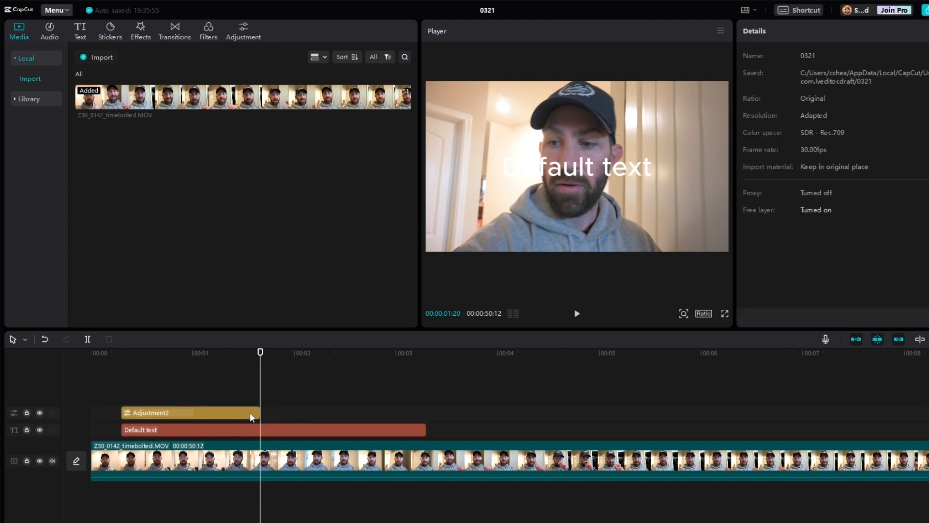
pyautogui.click(203, 412)
pyautogui.click(199, 352)
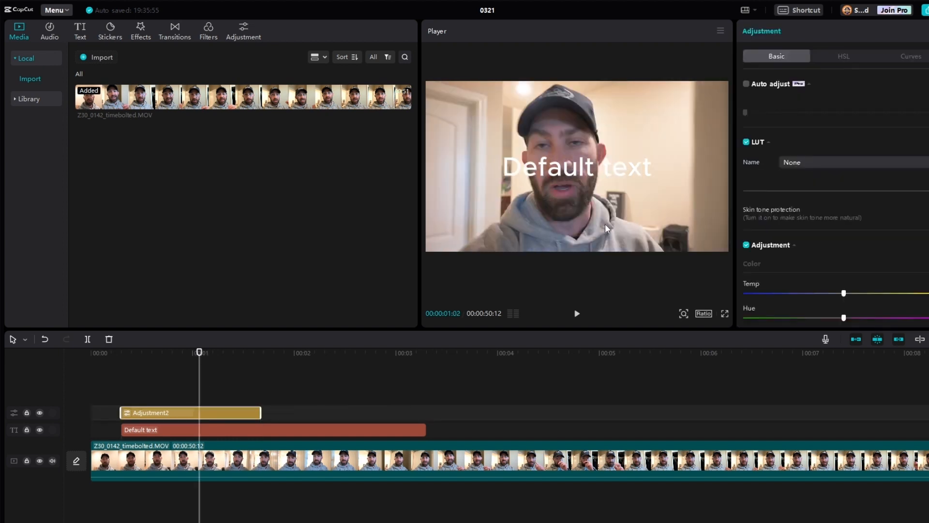
# Delete the Default text clip and move the adjustment layer to the start of the timeline.
pyautogui.click(285, 427)
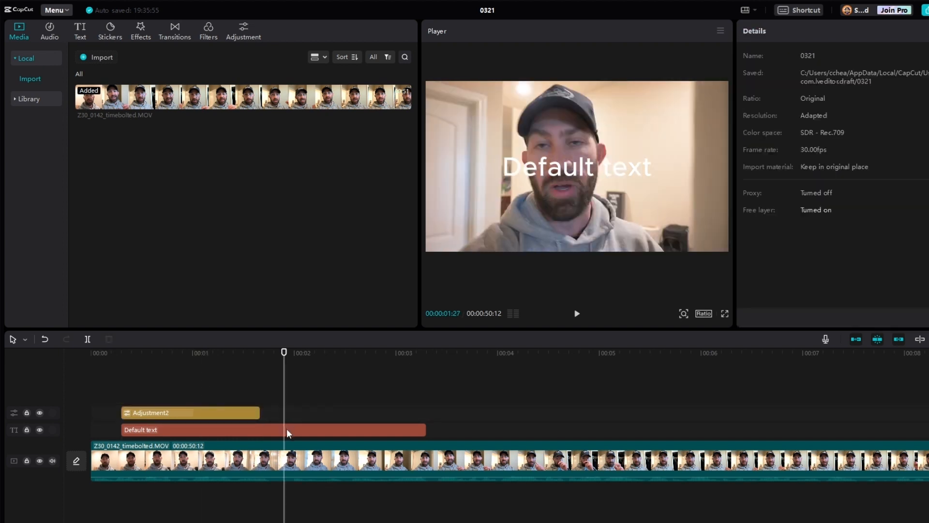
pyautogui.press('Delete')
pyautogui.moveTo(187, 354); pyautogui.dragTo(159, 356)
pyautogui.moveTo(191, 430); pyautogui.dragTo(161, 430)
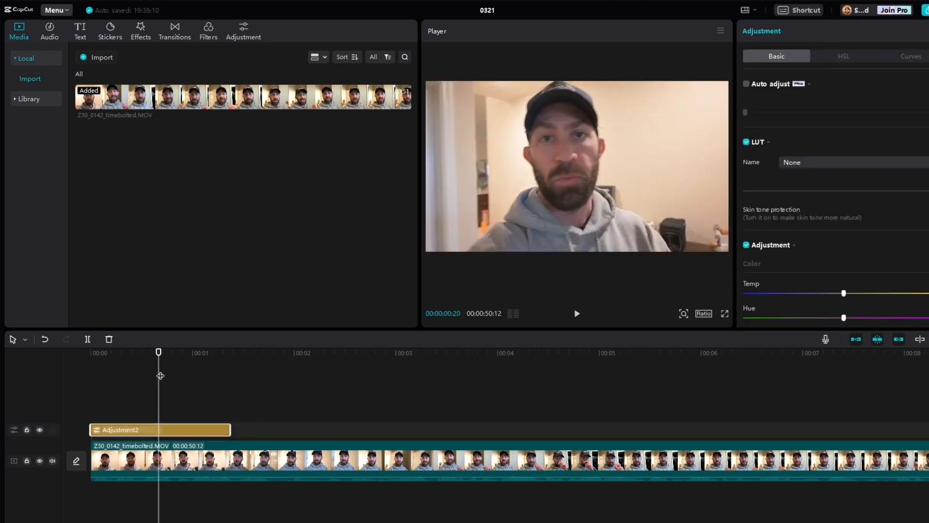
# Set the adjustment layer's Temp to -50 and Hue to 50 with the playhead inside the layer.
pyautogui.click(125, 350)
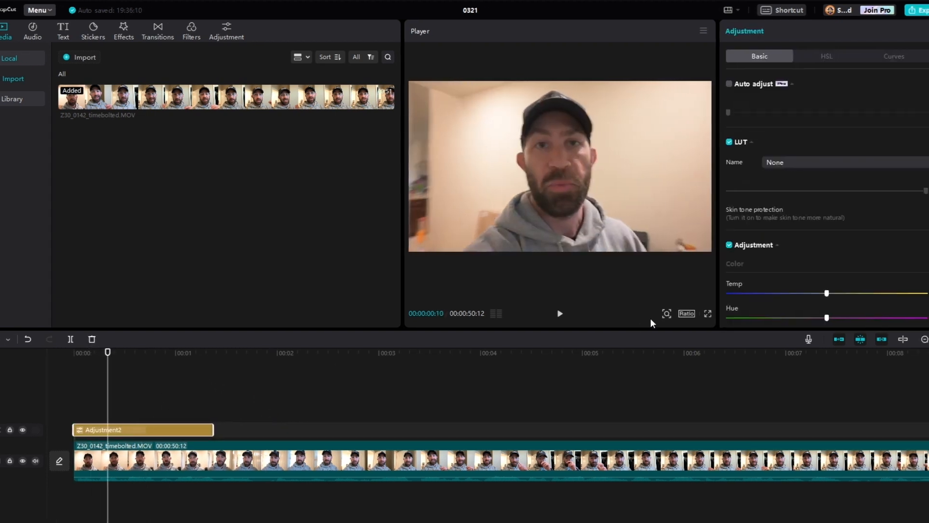
pyautogui.click(785, 293)
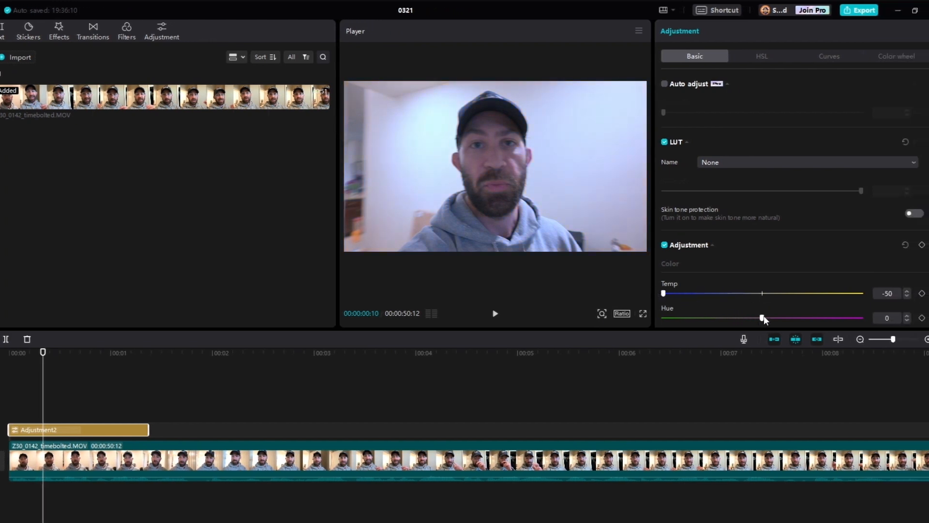
pyautogui.moveTo(762, 317); pyautogui.dragTo(867, 314)
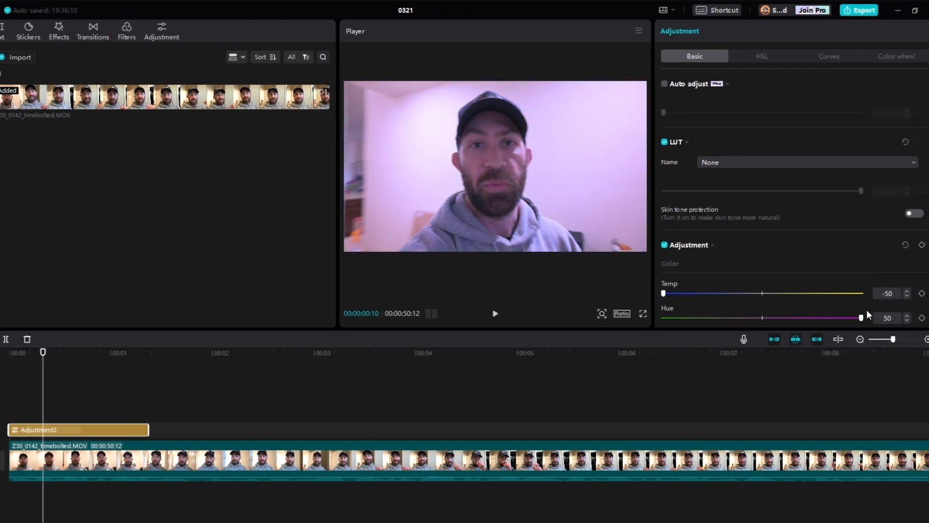
# Play the opening to compare footage under and beyond the adjustment layer, and move the layer to start at 00:00:01:25.
pyautogui.click(101, 355)
pyautogui.press('space')
pyautogui.press('space')
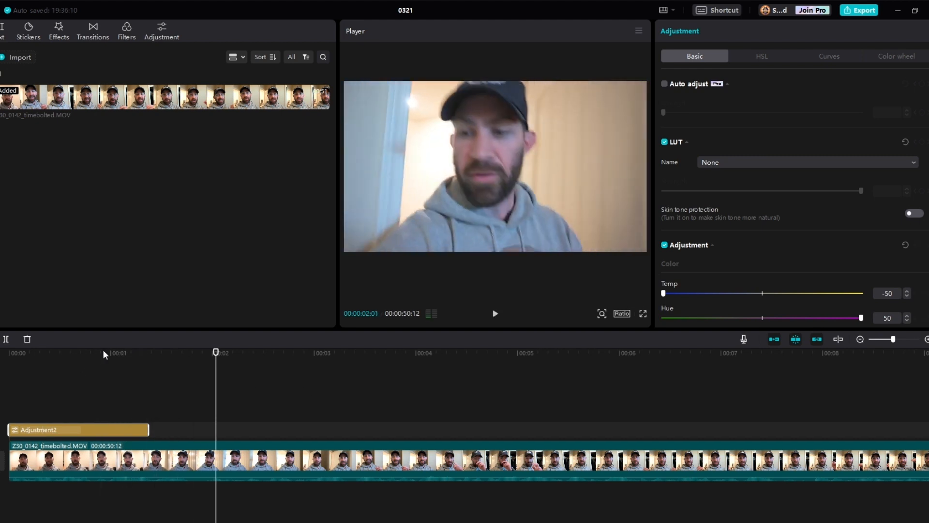
pyautogui.moveTo(105, 353); pyautogui.dragTo(2, 369)
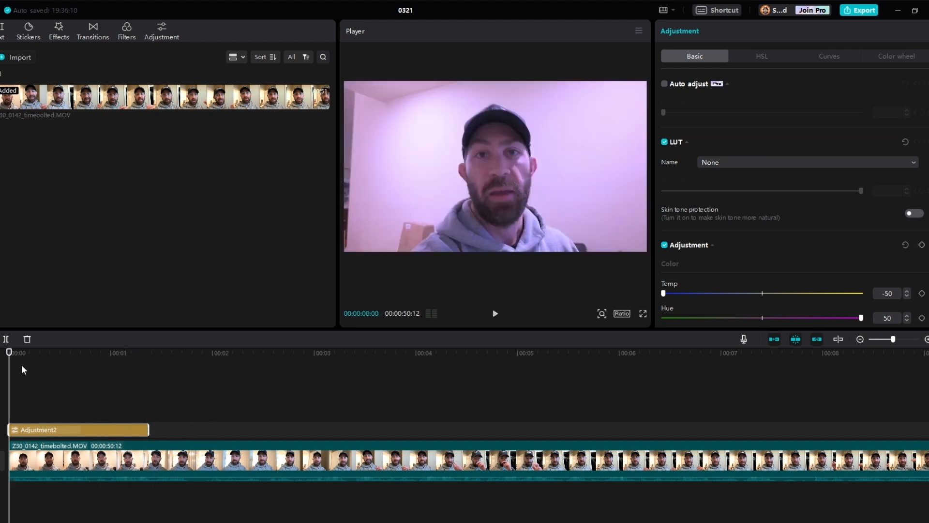
pyautogui.press('space')
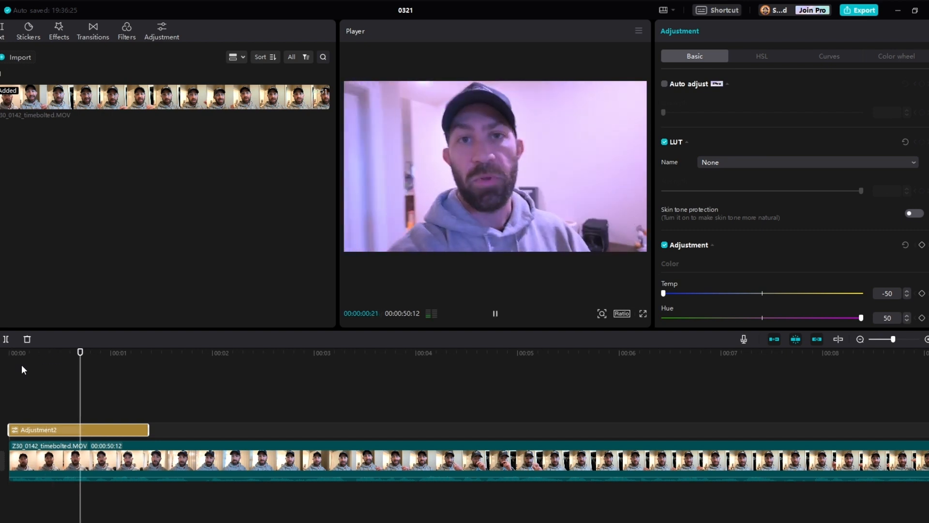
pyautogui.press('space')
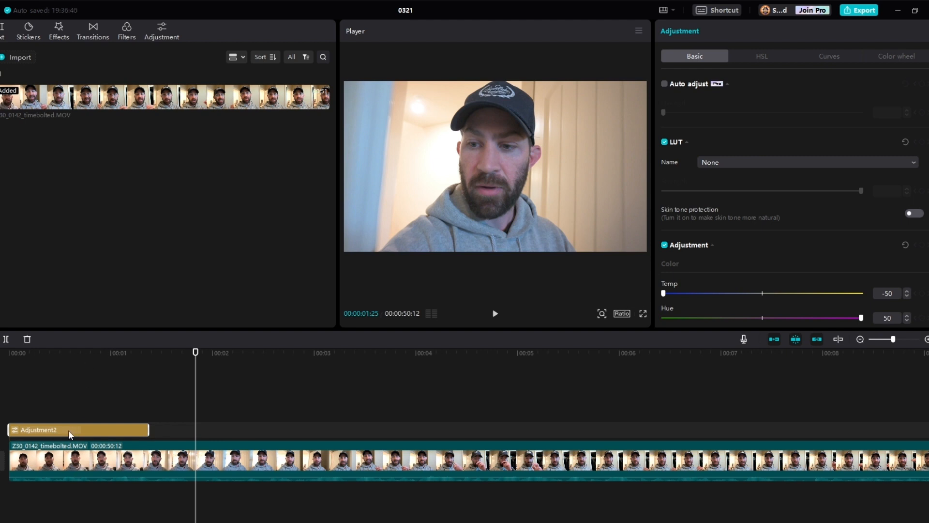
pyautogui.moveTo(68, 430); pyautogui.dragTo(252, 429)
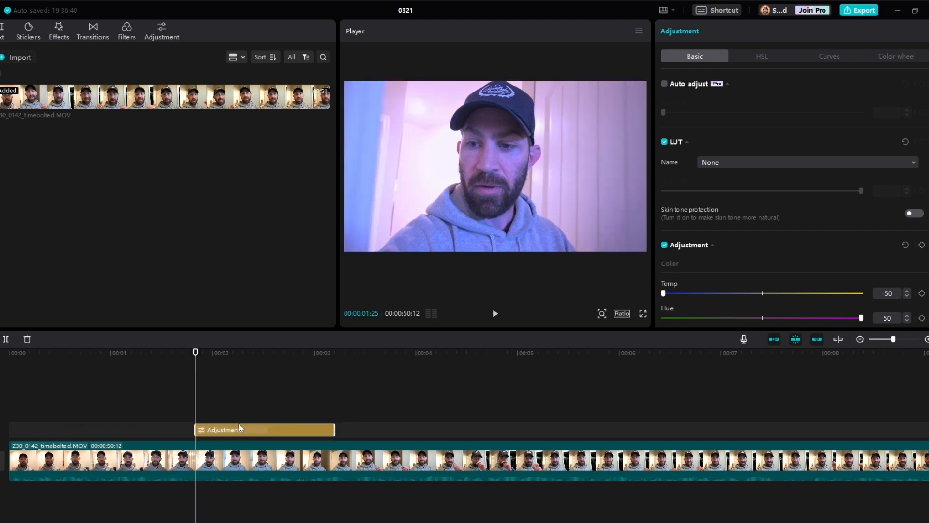
# Raise the Hue of the whole video clip to about 45 in its own color adjustment settings.
pyautogui.click(403, 463)
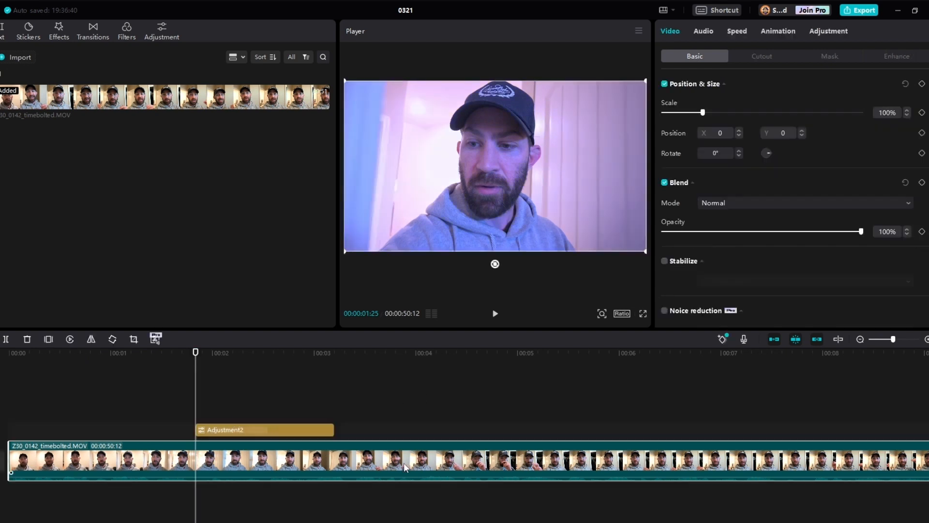
pyautogui.click(830, 32)
pyautogui.scroll(-5, 779, 279)
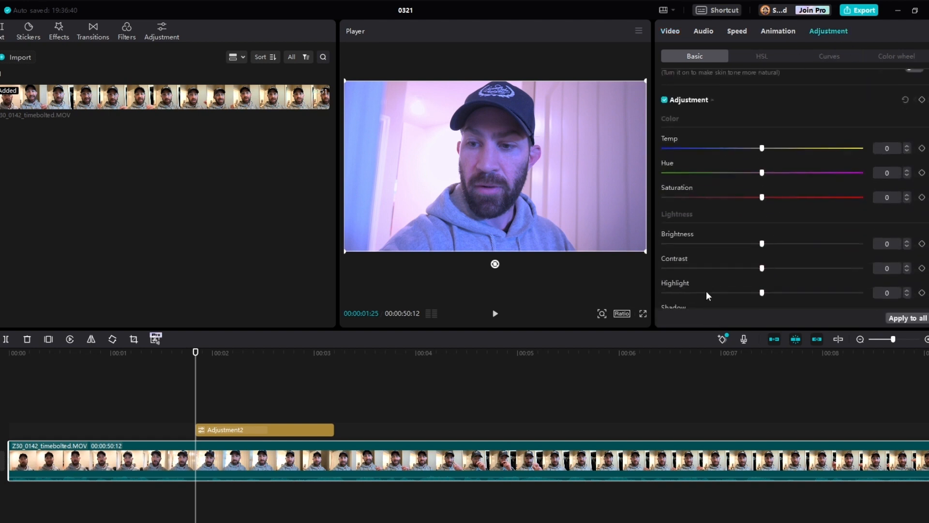
pyautogui.moveTo(762, 139); pyautogui.dragTo(857, 140)
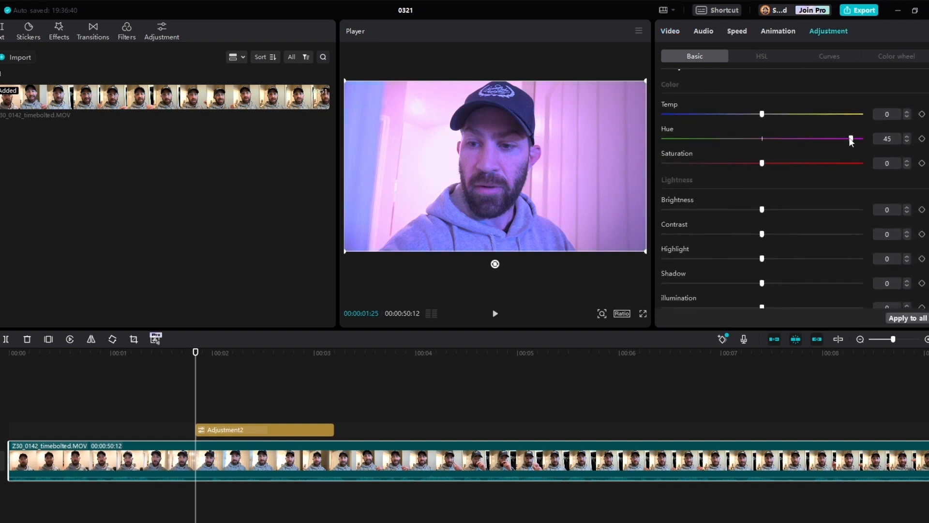
# Delete the adjustment layer above the video clip from the timeline.
pyautogui.click(248, 433)
pyautogui.press('Delete')
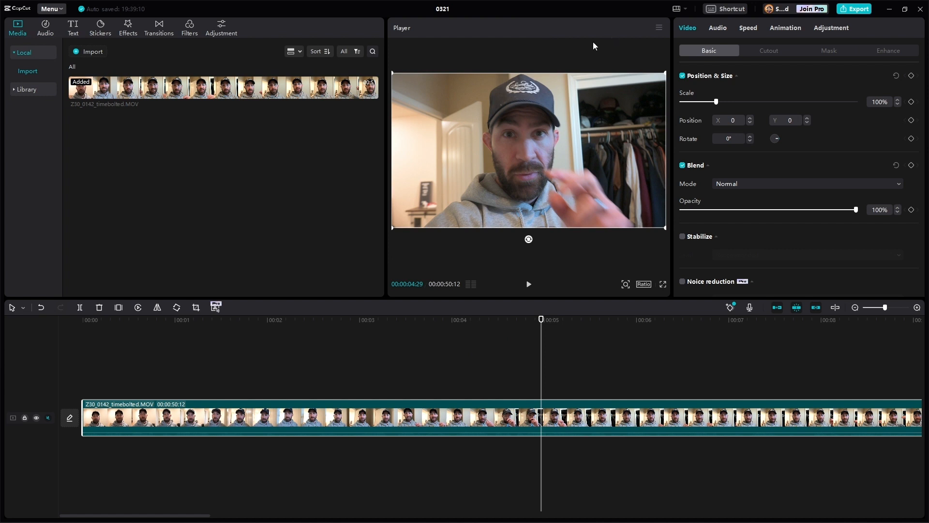
# Detach the Player panel from the layout, dock it back in its original place, and deselect the video clip.
pyautogui.moveTo(540, 27); pyautogui.dragTo(572, 43)
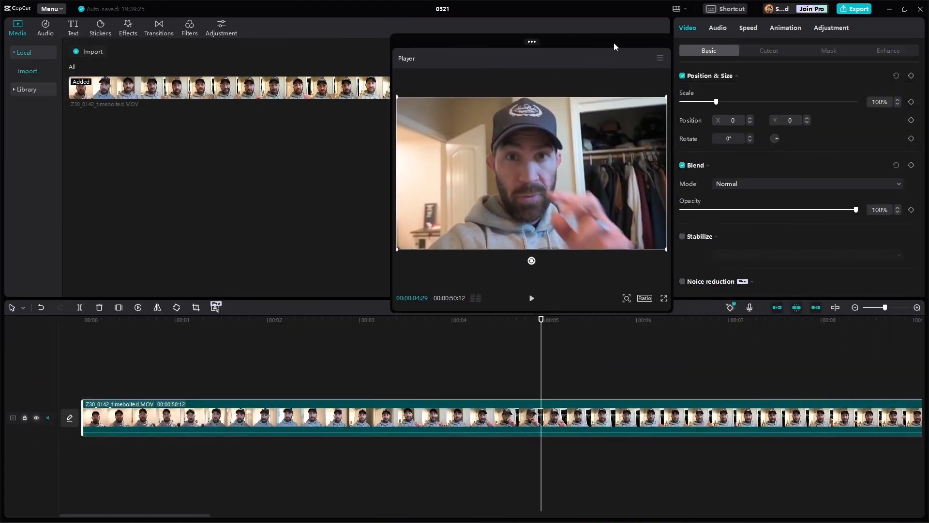
pyautogui.moveTo(613, 42)
pyautogui.mouseDown()
pyautogui.moveTo(607, 27)
pyautogui.moveTo(611, 34)
pyautogui.mouseUp()
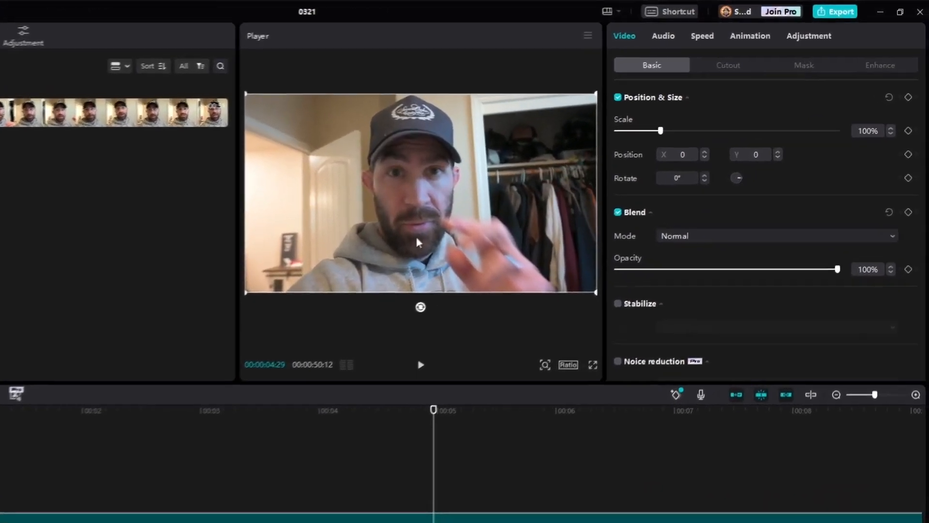
pyautogui.click(582, 246)
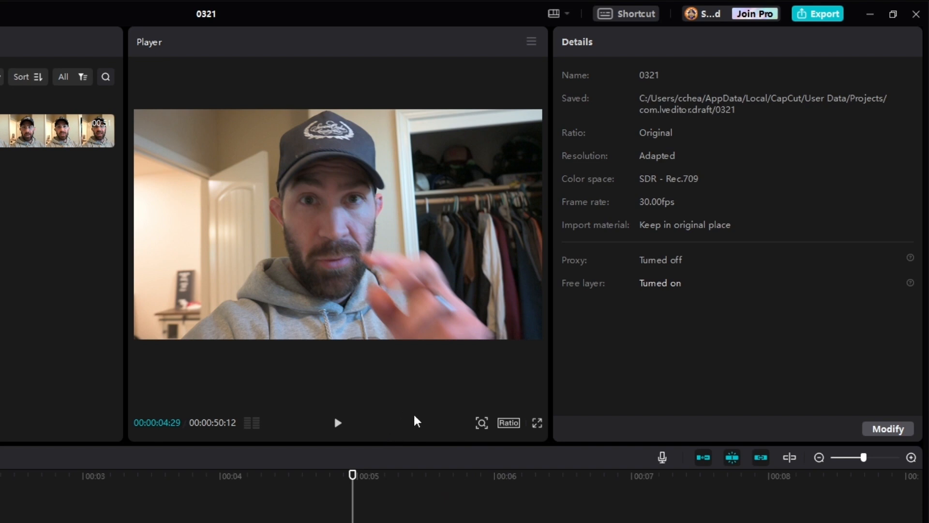
# Show the player's preview zoom control and set the project's aspect ratio to 9:16.
pyautogui.click(482, 423)
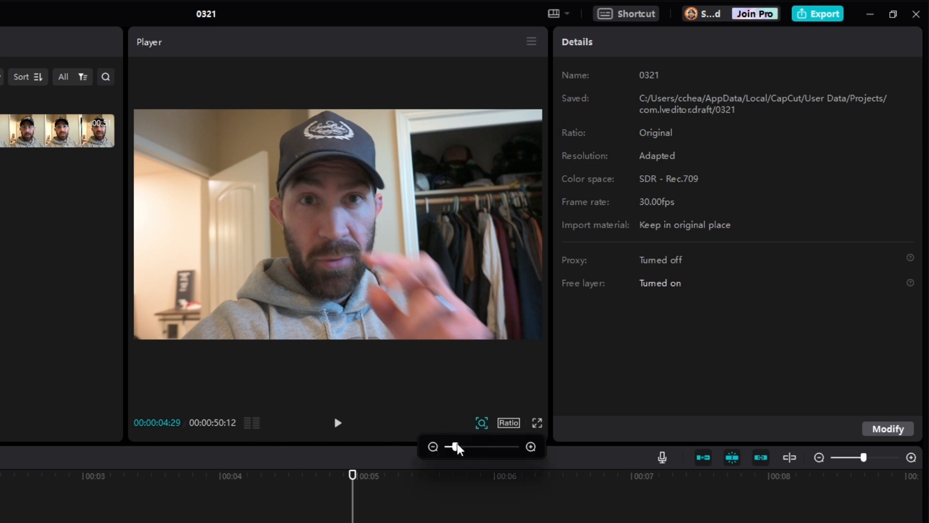
pyautogui.moveTo(455, 447)
pyautogui.mouseDown()
pyautogui.moveTo(484, 448)
pyautogui.moveTo(443, 446)
pyautogui.moveTo(455, 449)
pyautogui.mouseUp()
pyautogui.click(511, 424)
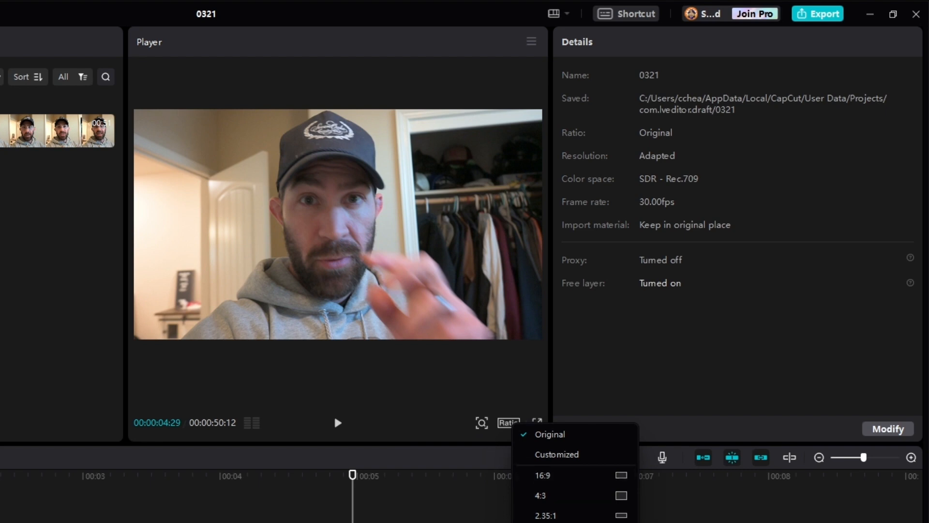
pyautogui.click(547, 521)
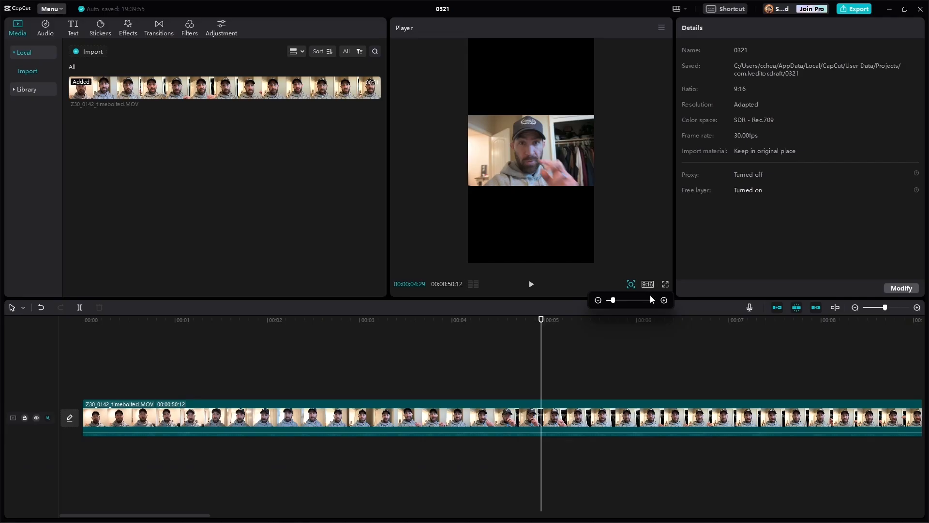
# Preview the video full screen, return to the editor, and move the playhead back to 00:00:02:20.
pyautogui.click(665, 284)
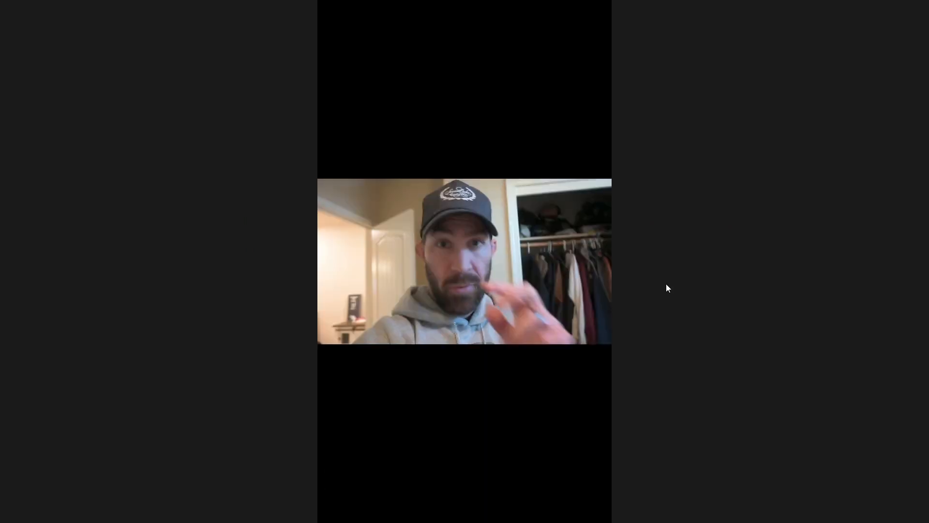
pyautogui.press('Escape')
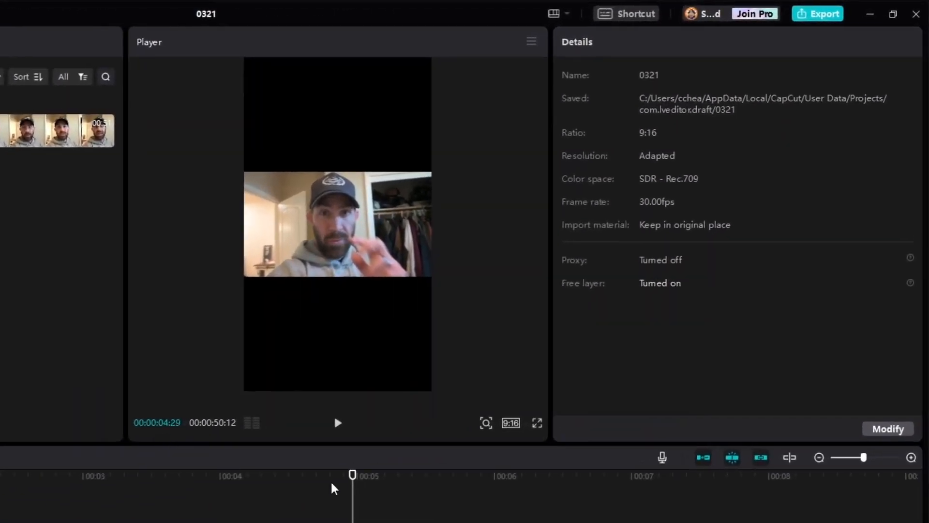
pyautogui.moveTo(353, 475); pyautogui.dragTo(141, 483)
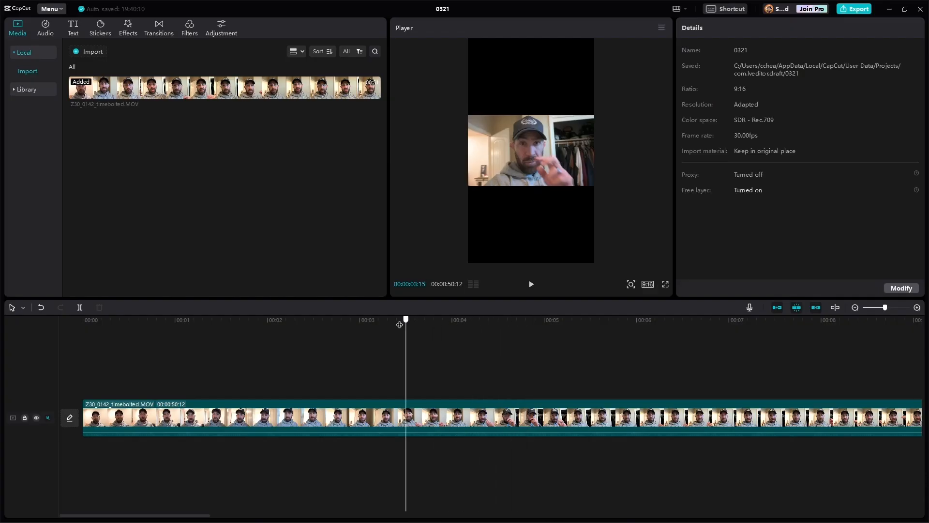
pyautogui.moveTo(399, 325); pyautogui.dragTo(329, 322)
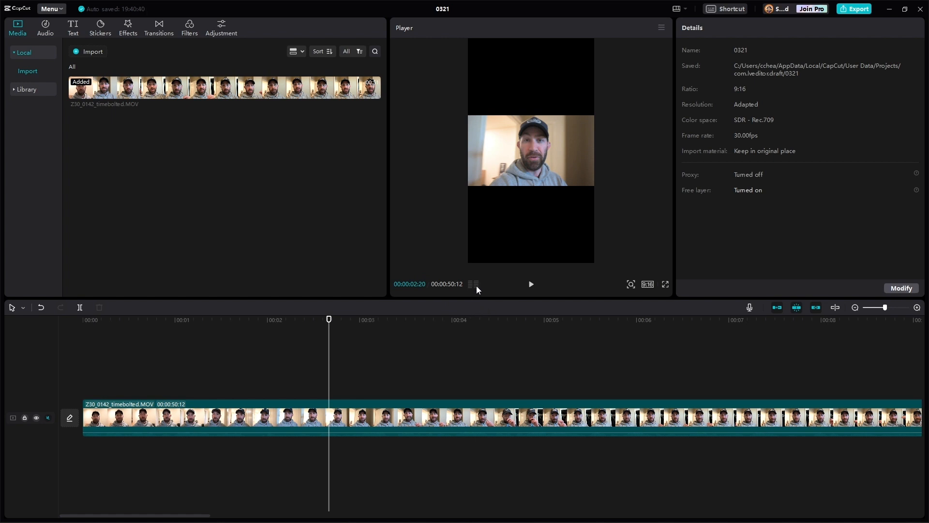
# Unmute the main track and play the video with the large audio level meters shown, hiding them after playback.
pyautogui.press('space')
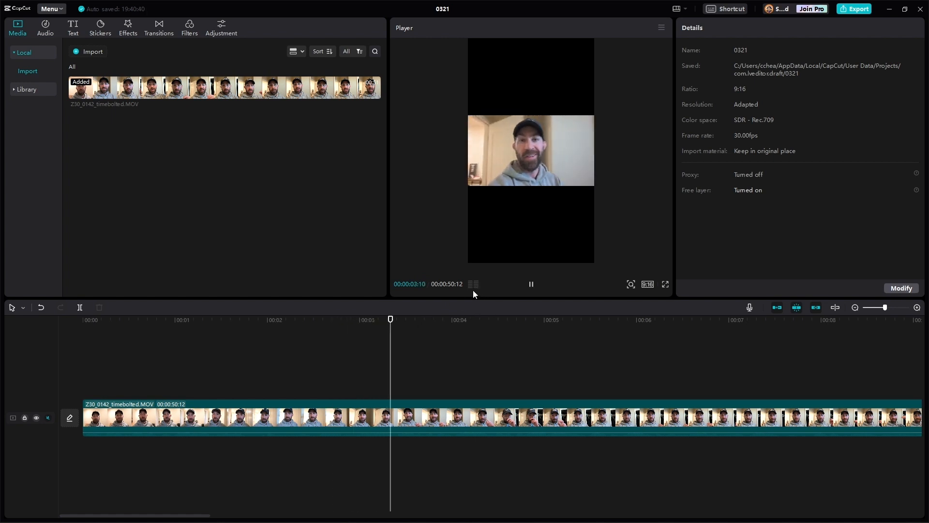
pyautogui.press('space')
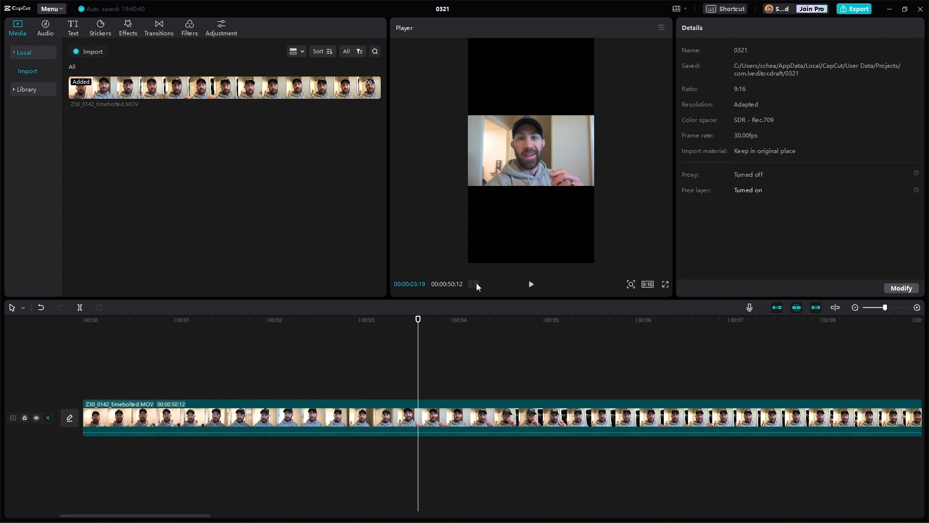
pyautogui.click(476, 285)
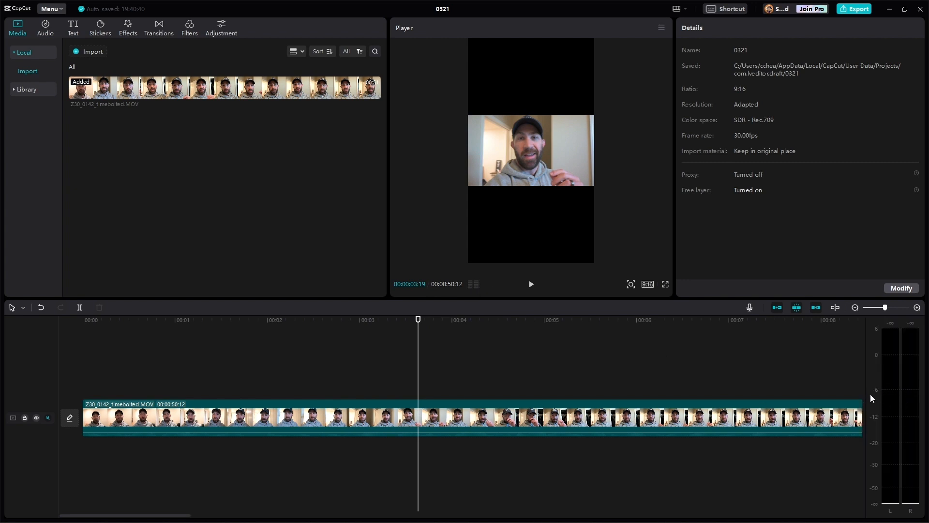
pyautogui.click(48, 417)
pyautogui.press('space')
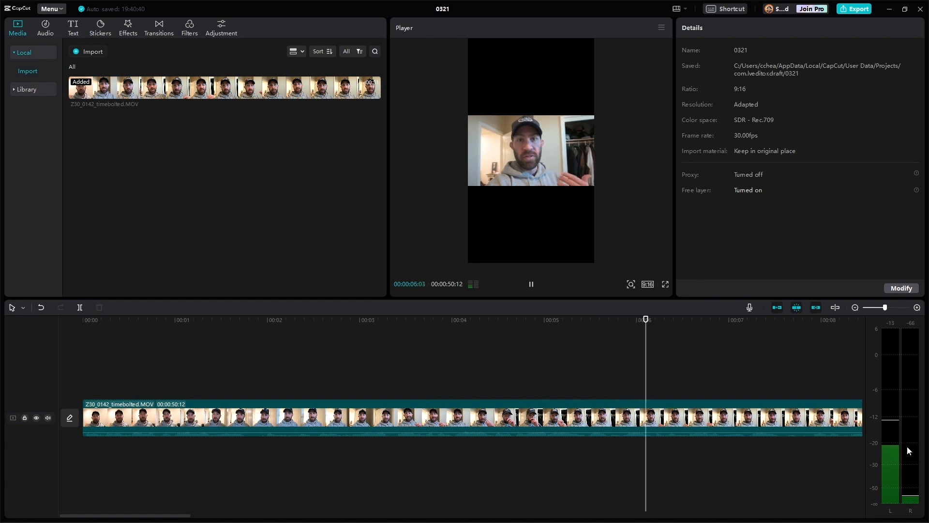
pyautogui.press('space')
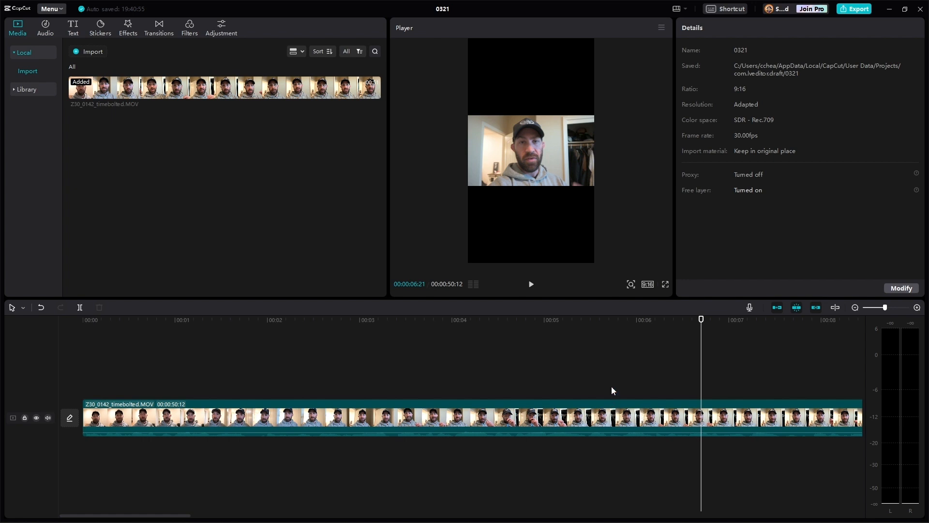
pyautogui.click(474, 284)
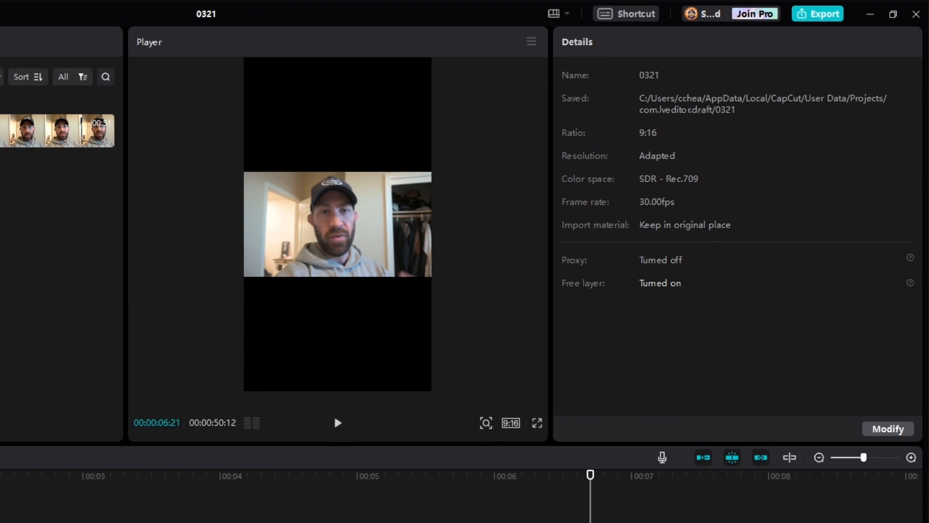
# In the project settings, enter "My project" as the name and choose the 16:9 ratio.
pyautogui.click(894, 429)
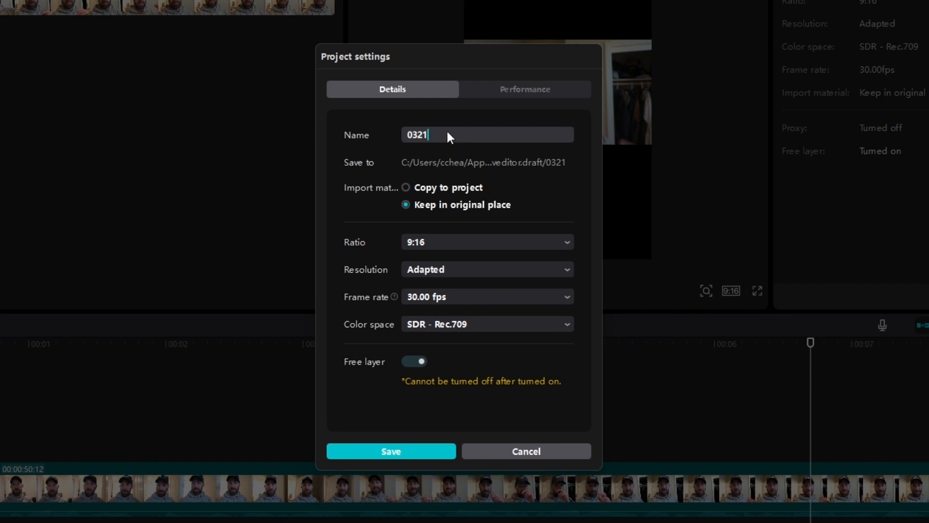
pyautogui.write('My project')
pyautogui.click(447, 245)
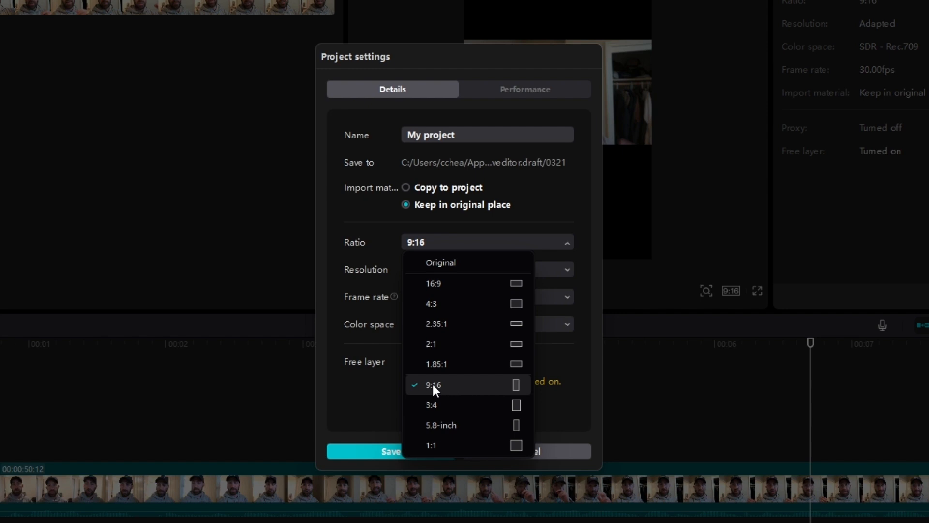
pyautogui.click(440, 286)
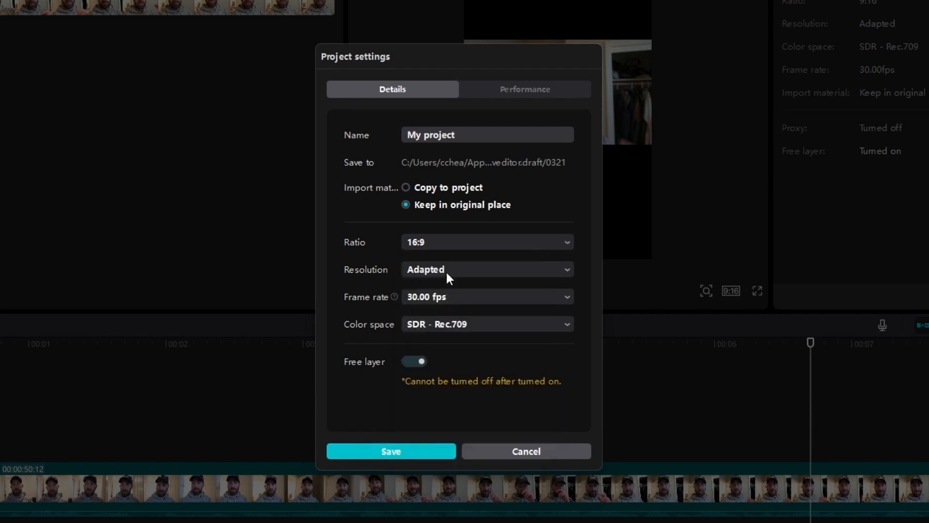
# Try the Customized resolution in the project settings and return the resolution to Adapted.
pyautogui.click(446, 270)
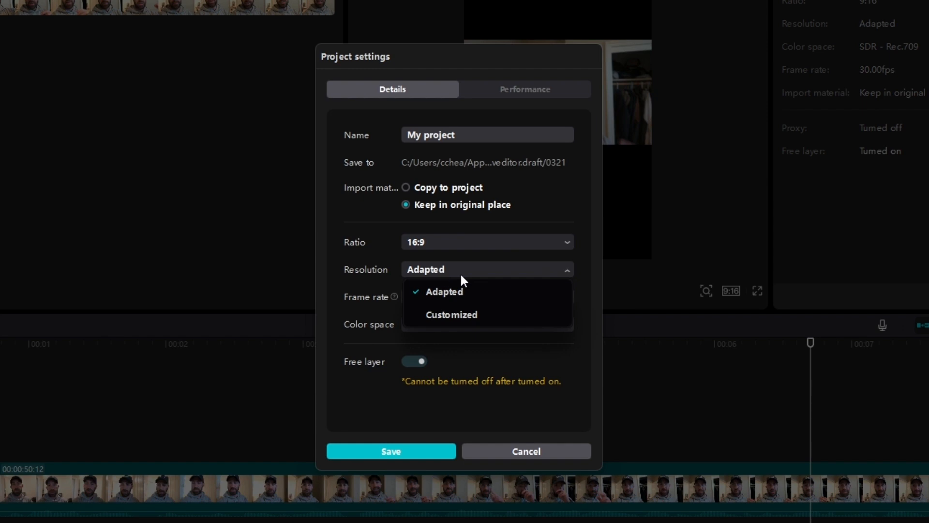
pyautogui.click(456, 317)
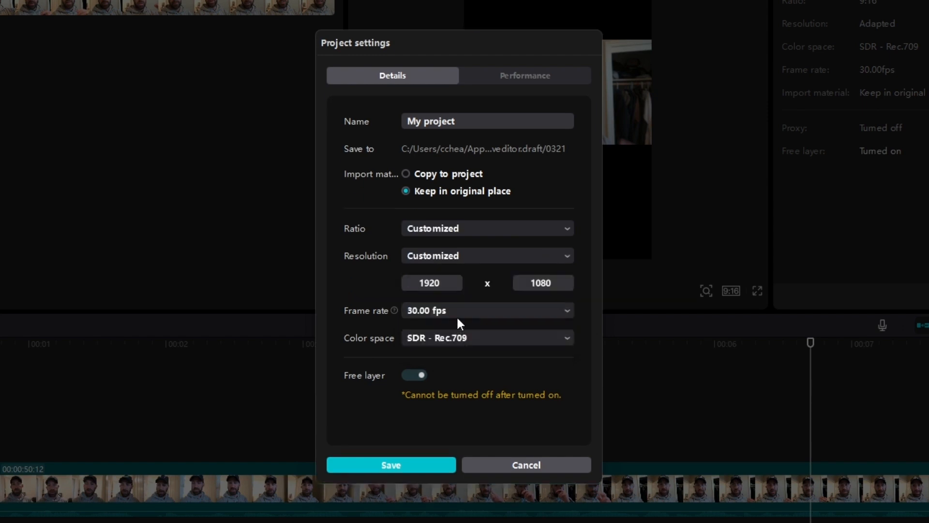
pyautogui.click(480, 256)
pyautogui.click(456, 275)
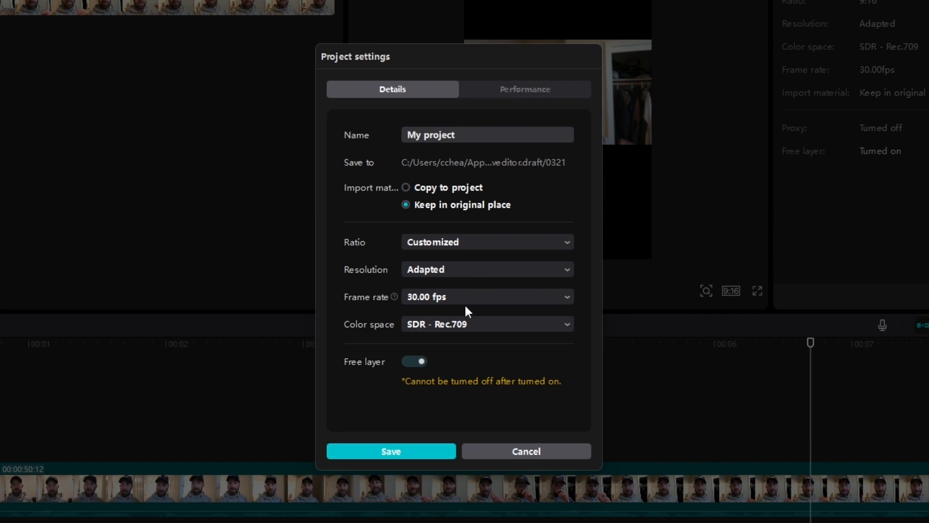
# Review the frame rate and color space choices, keeping 30.00 fps and SDR - Rec.709.
pyautogui.click(457, 298)
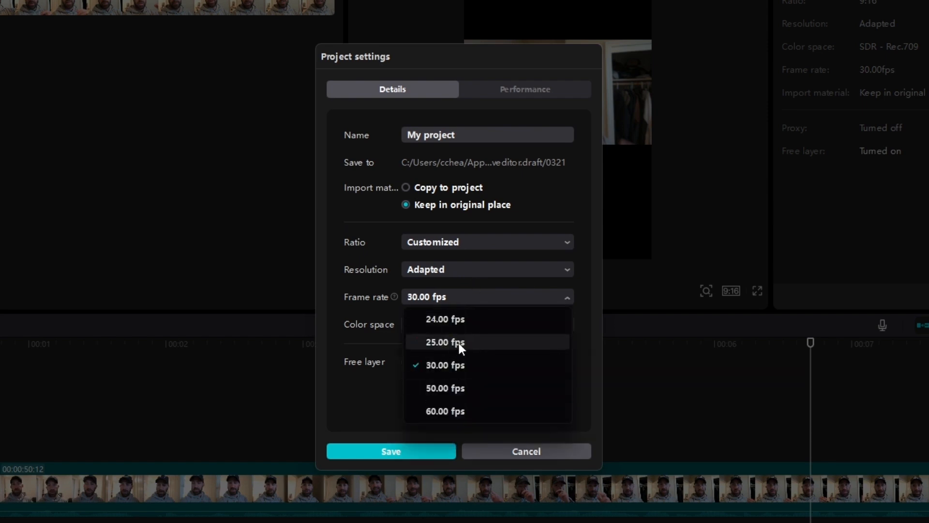
pyautogui.click(453, 364)
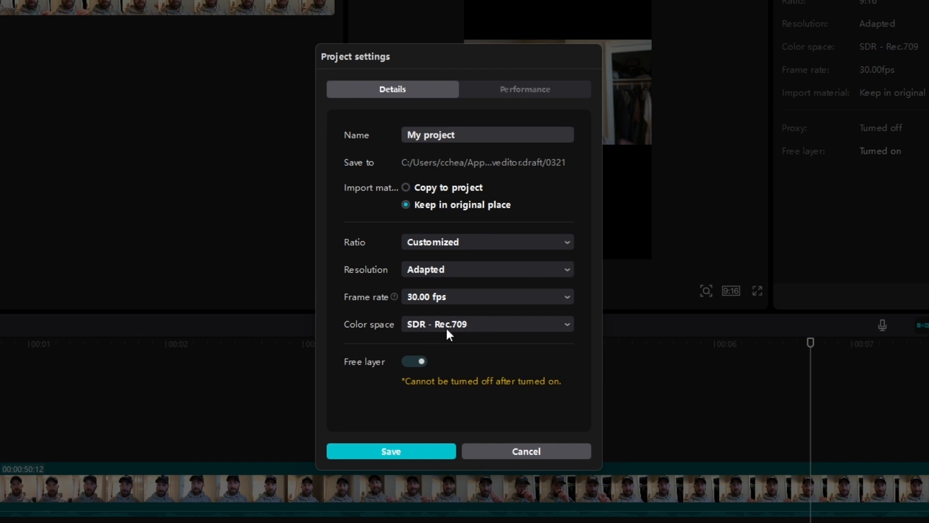
pyautogui.click(471, 324)
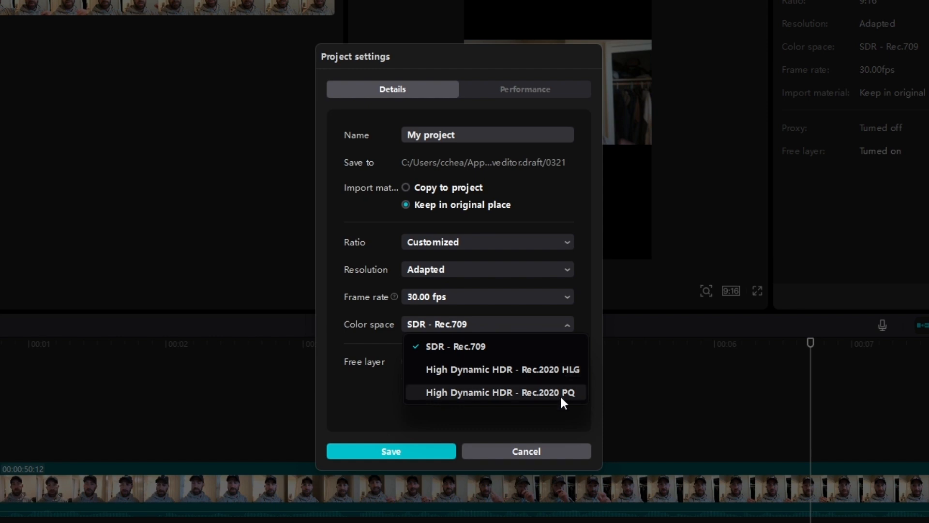
pyautogui.click(579, 315)
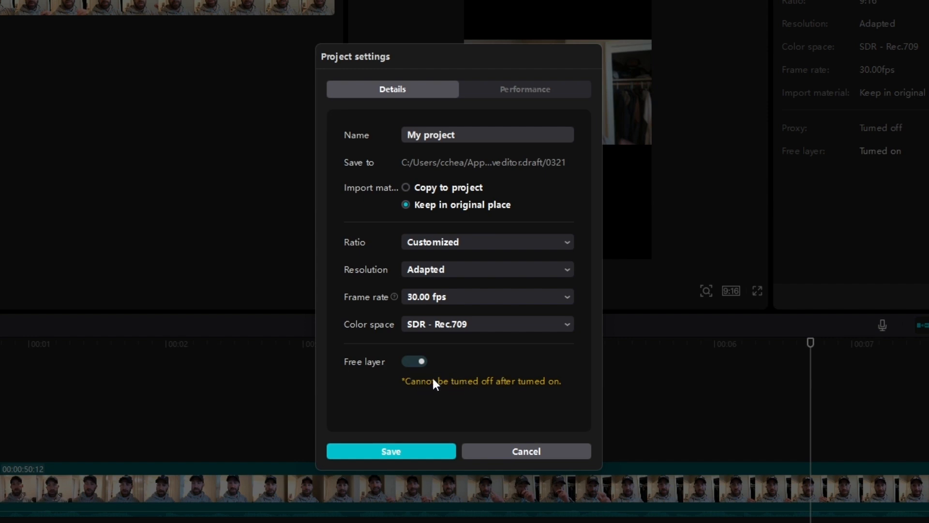
# Check the proxy option in the performance settings and save the project settings.
pyautogui.click(521, 91)
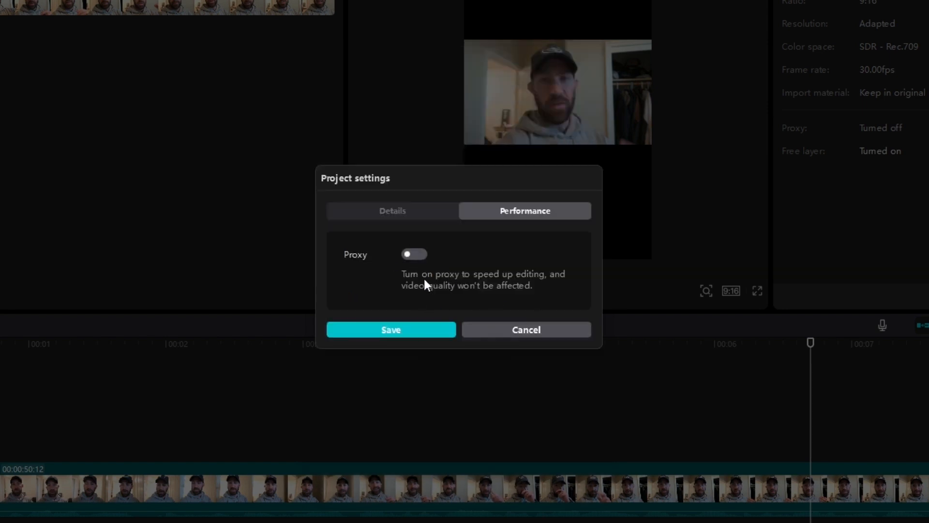
pyautogui.click(396, 331)
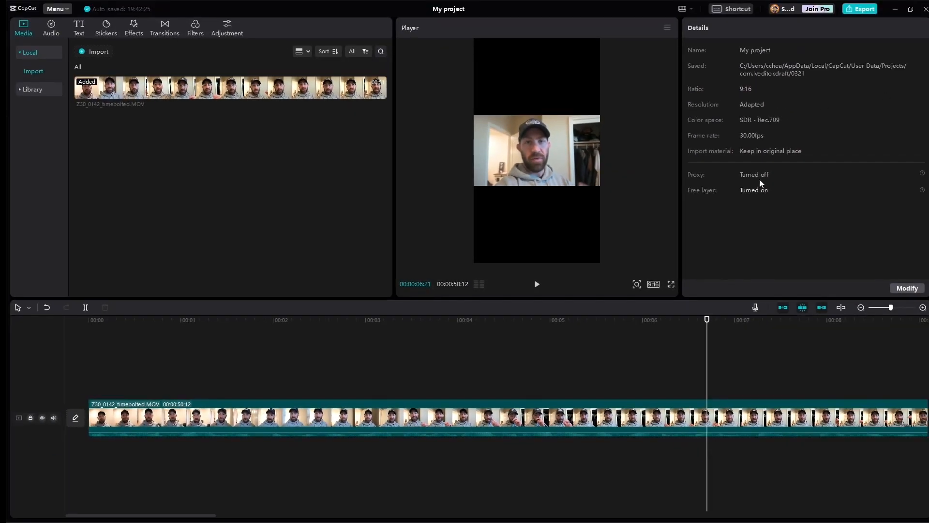
# Scale the video clip to about 314% to fill the vertical frame and shift it horizontally to about X 146.
pyautogui.click(368, 414)
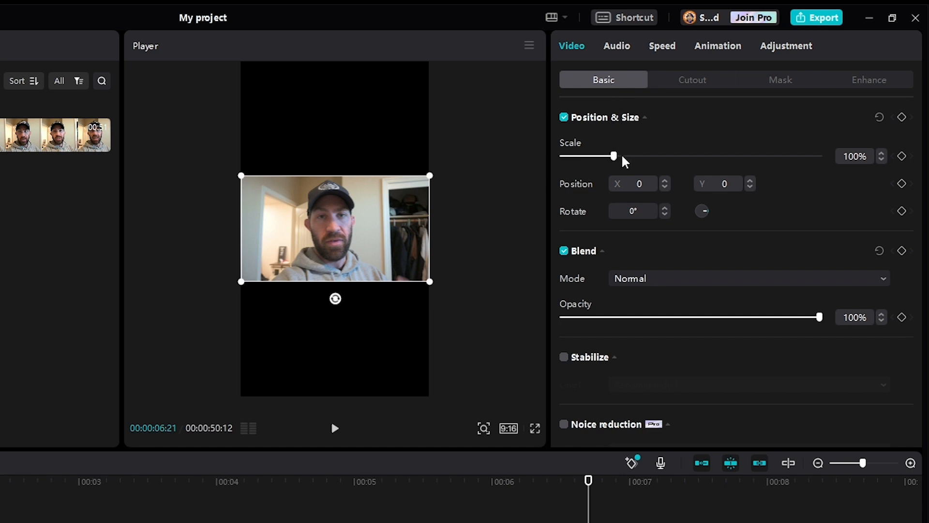
pyautogui.moveTo(616, 155); pyautogui.dragTo(725, 163)
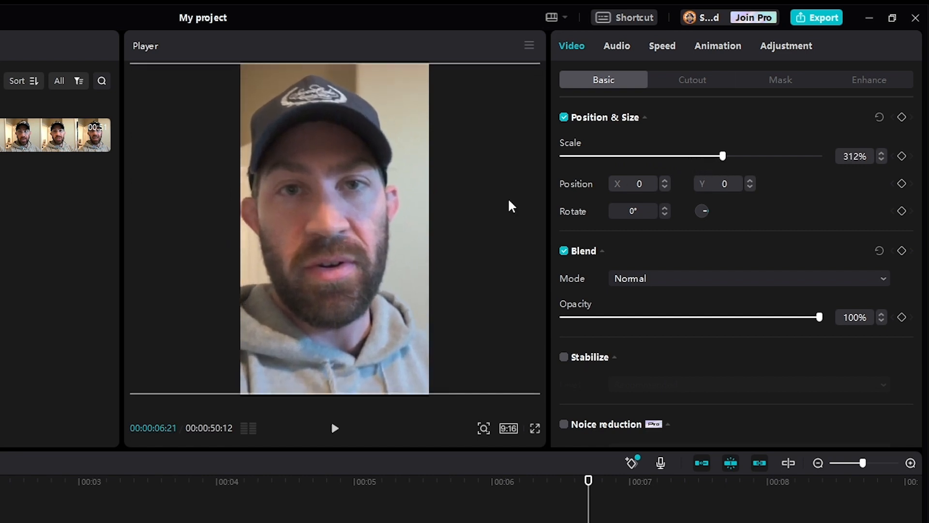
pyautogui.moveTo(306, 216)
pyautogui.mouseDown()
pyautogui.moveTo(334, 215)
pyautogui.moveTo(319, 224)
pyautogui.moveTo(318, 212)
pyautogui.mouseUp()
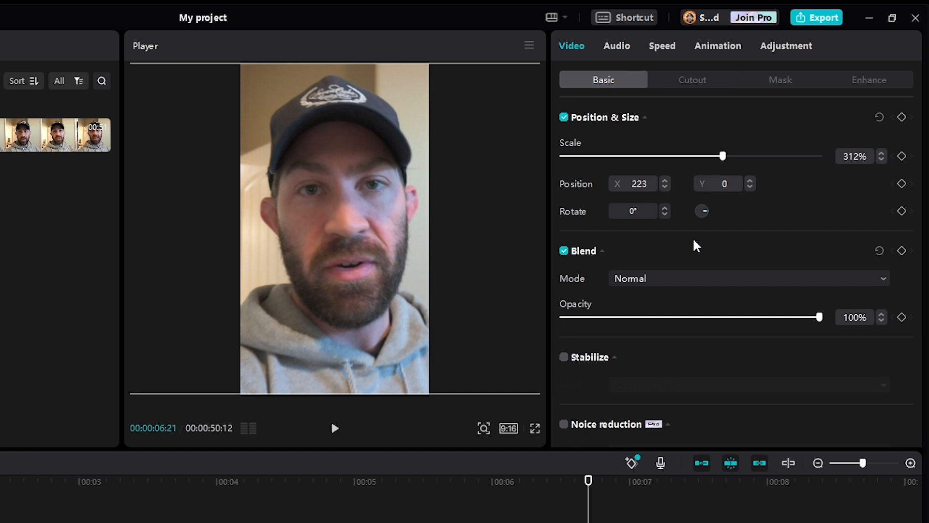
pyautogui.moveTo(722, 156); pyautogui.dragTo(724, 195)
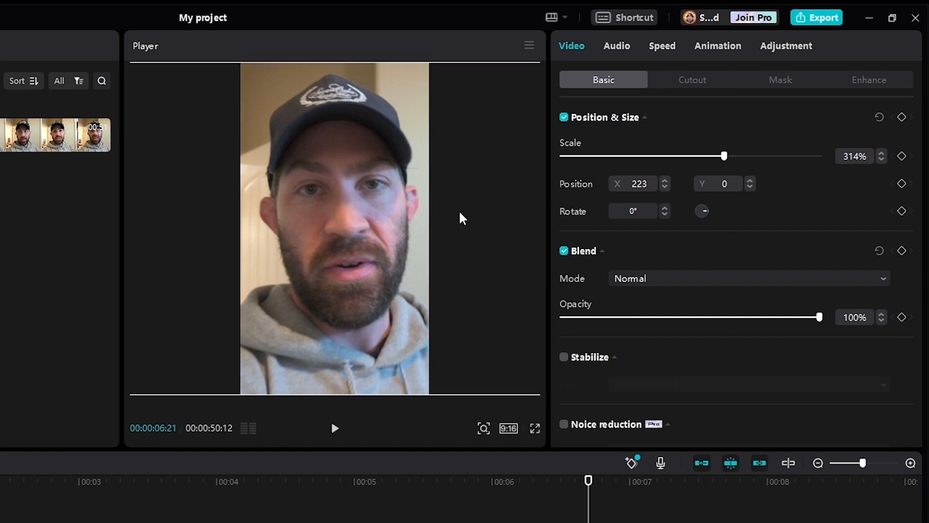
pyautogui.moveTo(373, 220); pyautogui.dragTo(366, 222)
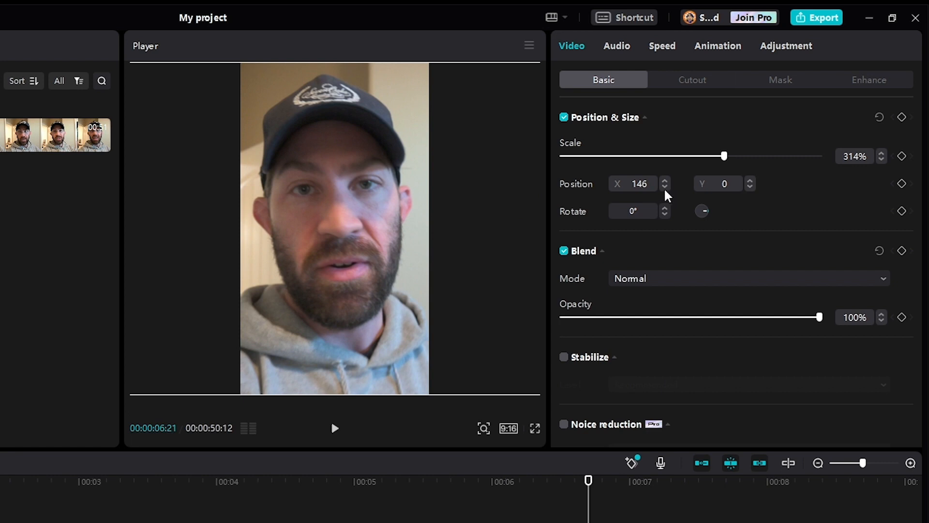
# Set the clip's horizontal position to -200.
pyautogui.click(631, 184)
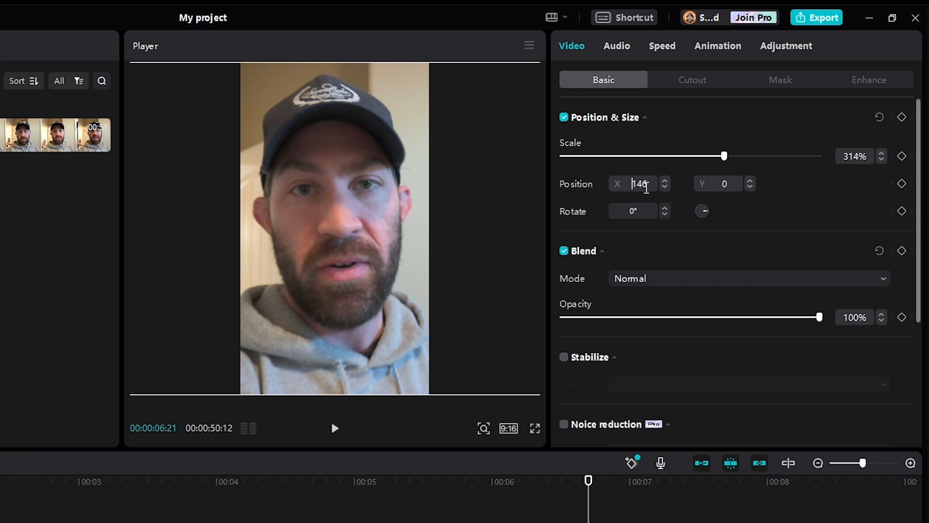
pyautogui.doubleClick(646, 188)
pyautogui.write('-200')
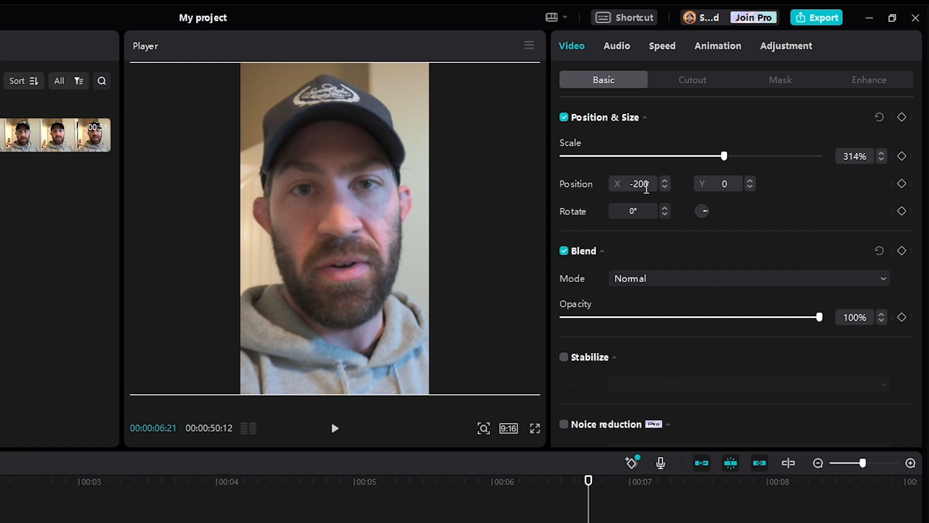
pyautogui.press('Return')
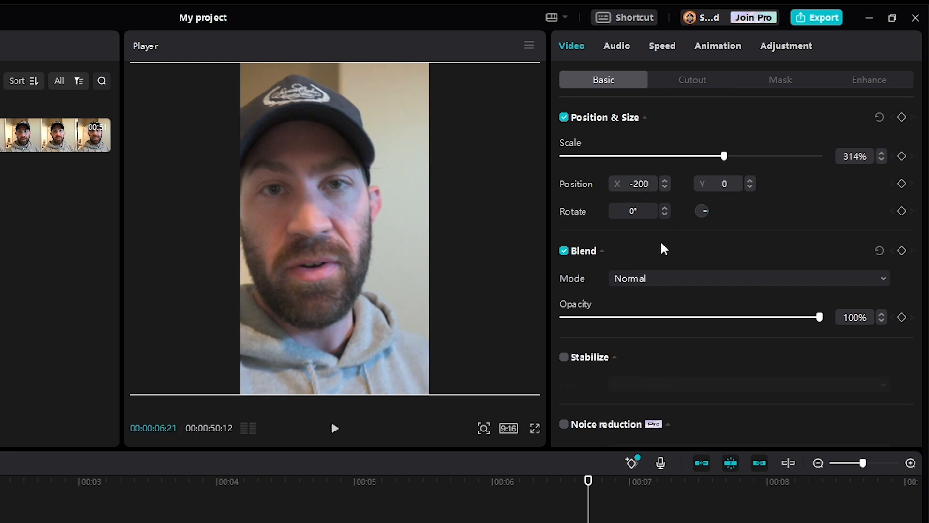
# Try rotating the clip counterclockwise past -6° in single-degree increments and with the rotation dial, and undo the rotation.
pyautogui.click(663, 215)
pyautogui.click(663, 215)
pyautogui.click(662, 216)
pyautogui.click(662, 215)
pyautogui.click(663, 215)
pyautogui.click(663, 215)
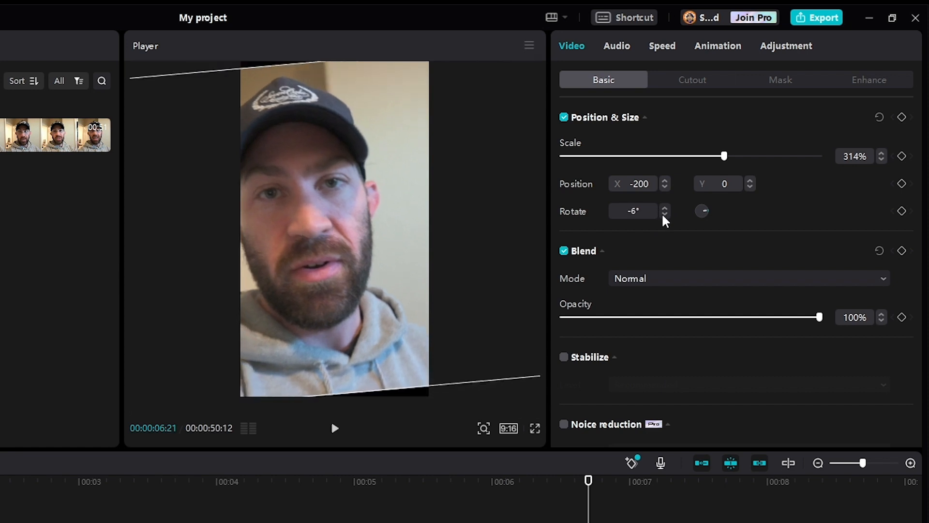
pyautogui.click(663, 215)
pyautogui.click(663, 215)
pyautogui.click(665, 215)
pyautogui.click(664, 216)
pyautogui.click(664, 215)
pyautogui.moveTo(702, 211); pyautogui.dragTo(710, 207)
pyautogui.hotkey('ctrl', 'z')
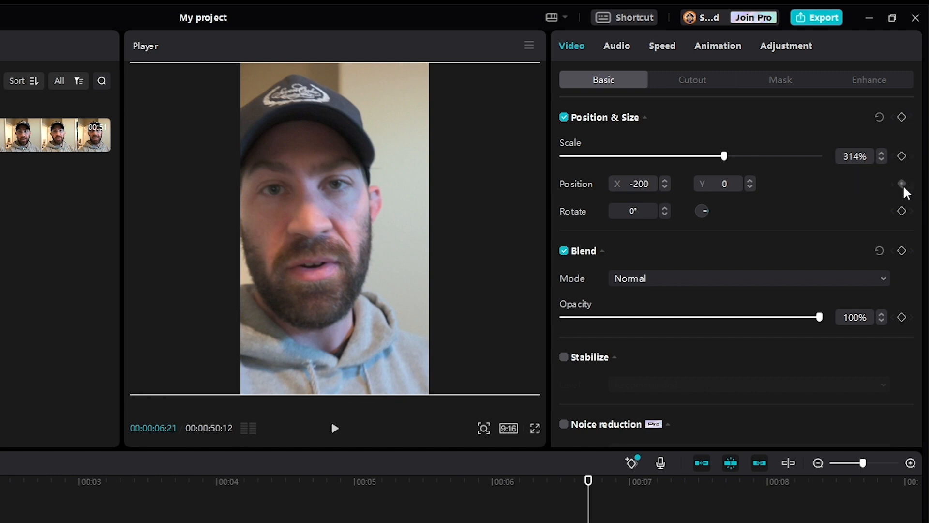
# Move the clip to about X 69 in the frame and set its blend mode to Hard light.
pyautogui.moveTo(332, 237); pyautogui.dragTo(348, 238)
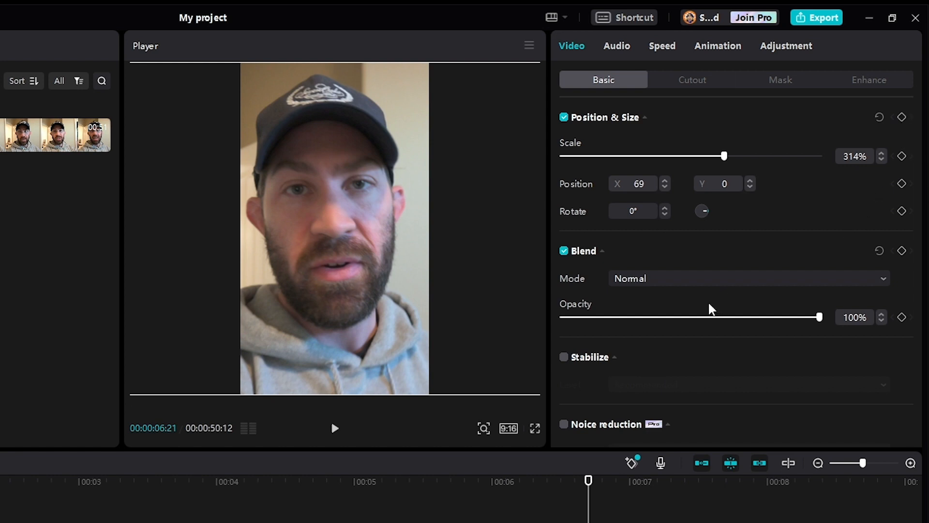
pyautogui.scroll(-2, 709, 306)
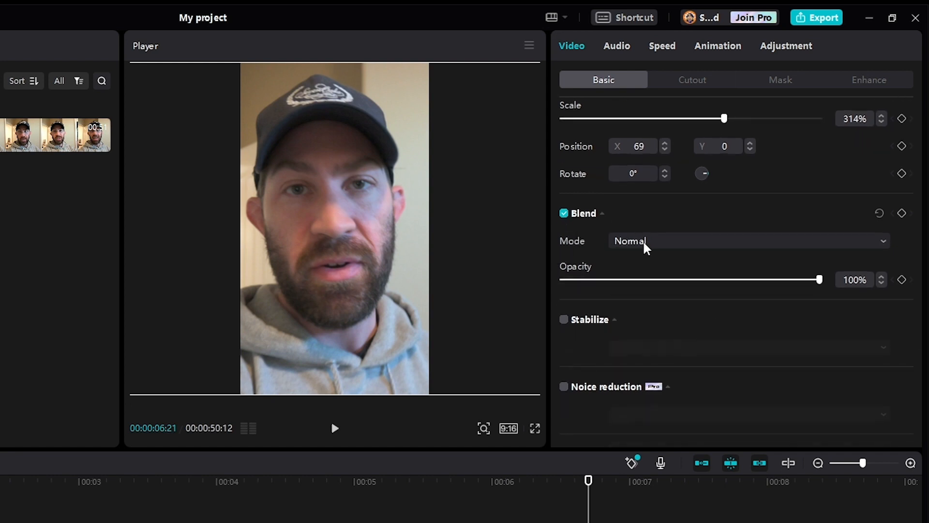
pyautogui.click(644, 242)
pyautogui.click(663, 378)
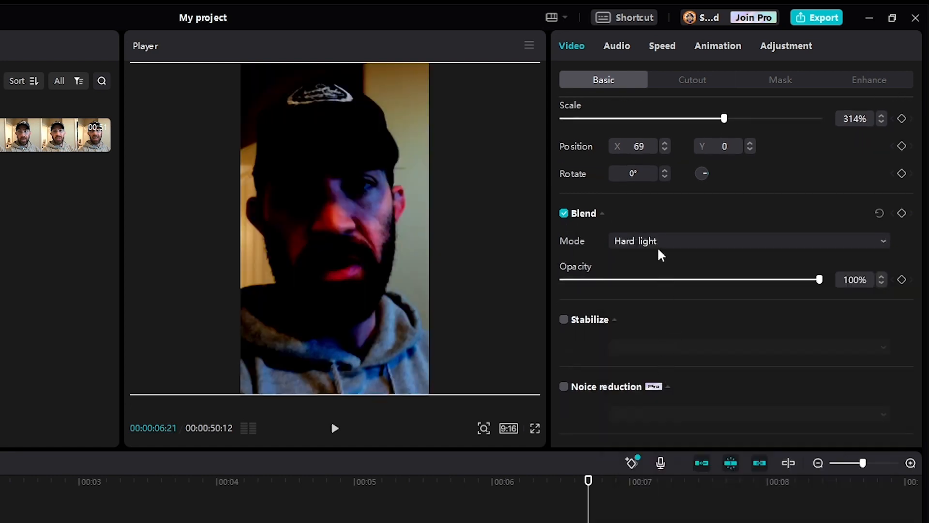
# Try the Brighten and Multiply blend modes on the clip and set the mode back to Normal.
pyautogui.click(660, 239)
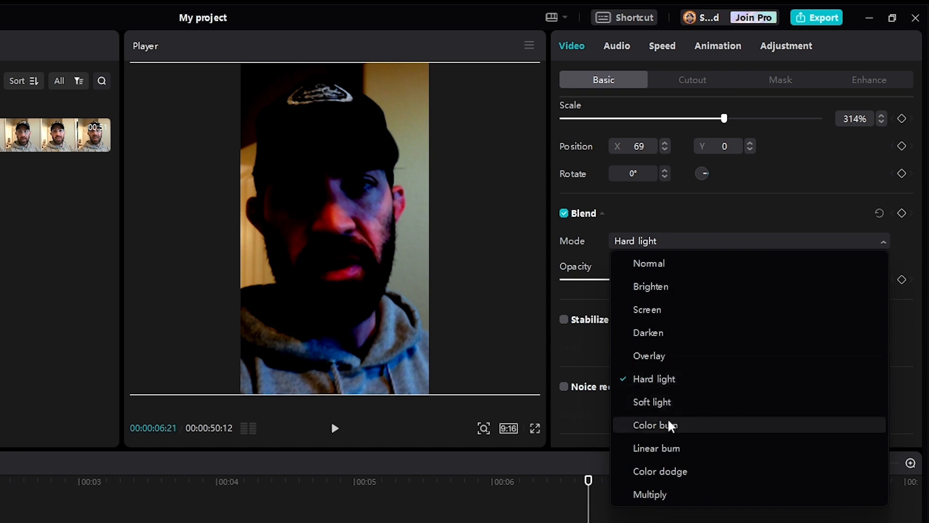
pyautogui.click(662, 287)
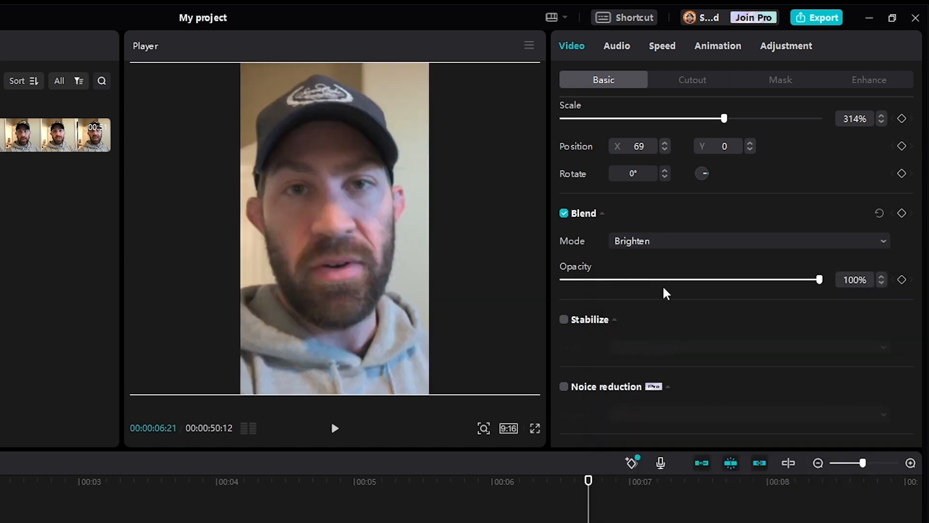
pyautogui.click(669, 241)
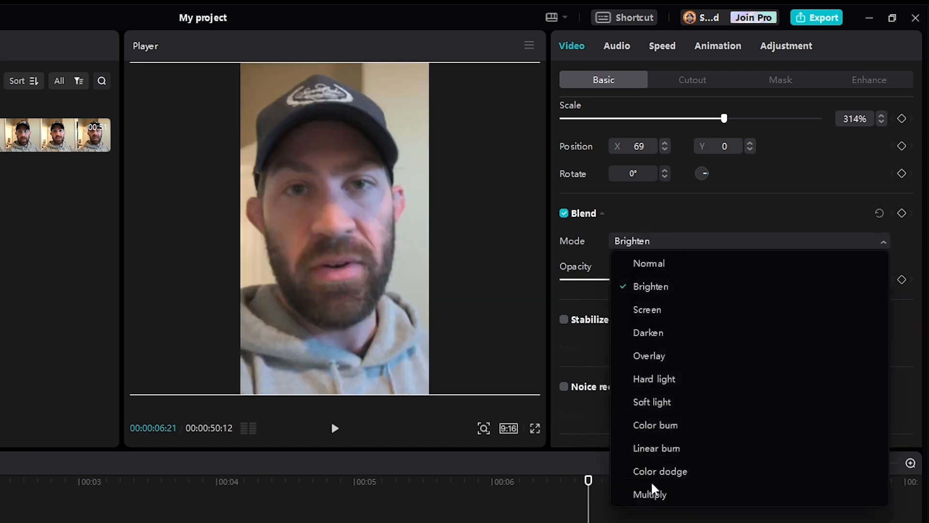
pyautogui.click(651, 493)
pyautogui.click(649, 243)
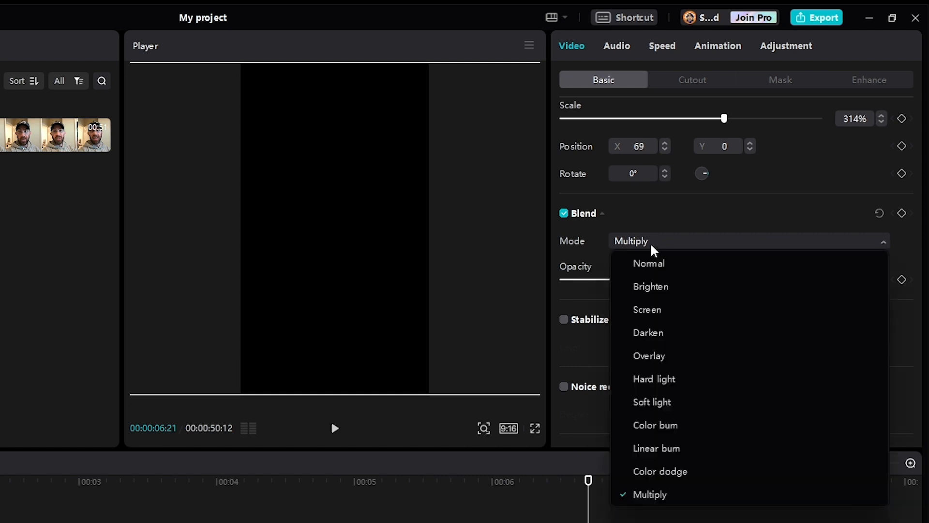
pyautogui.click(653, 263)
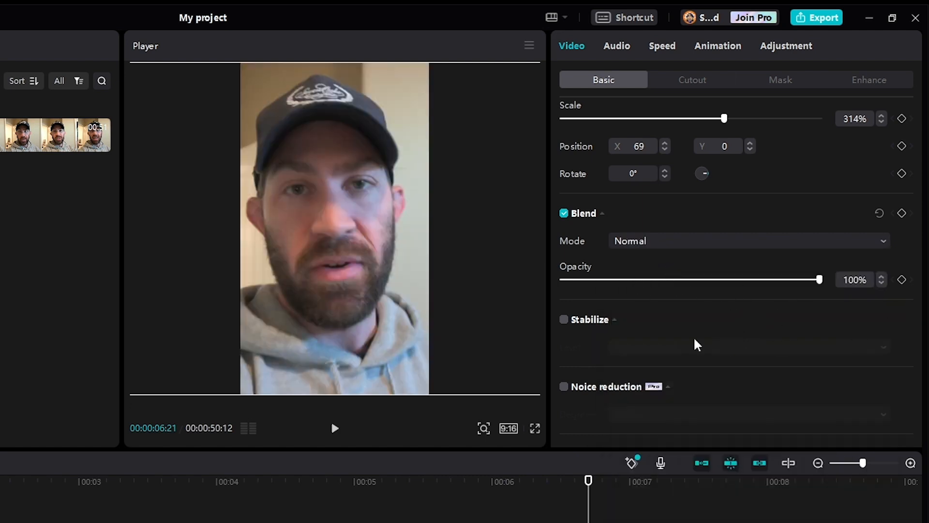
# Try stabilizing the clip at the Recommended level and turn stabilization off again.
pyautogui.scroll(-1, 570, 326)
pyautogui.click(564, 268)
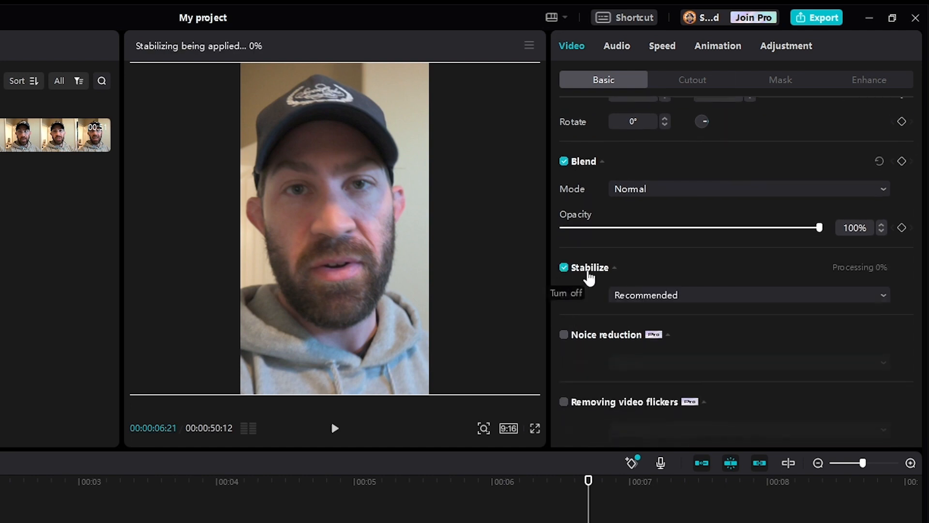
pyautogui.click(654, 294)
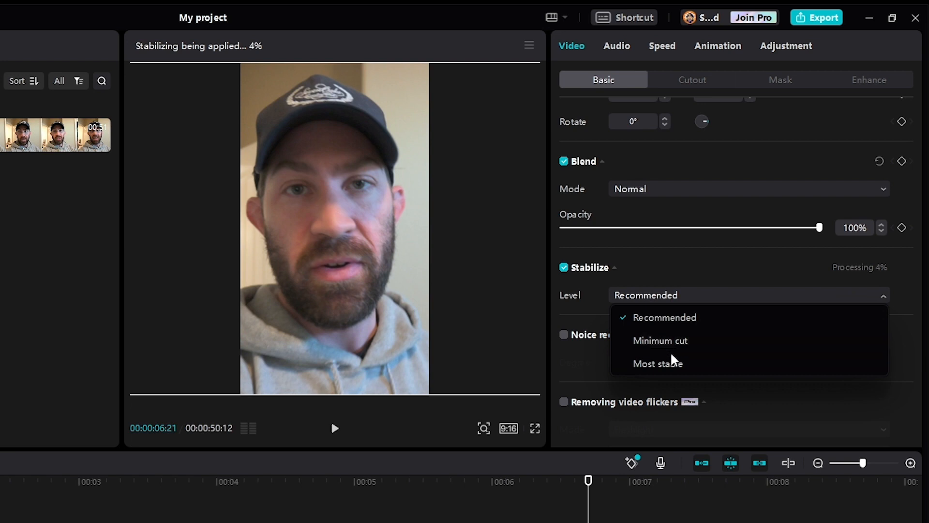
pyautogui.click(665, 319)
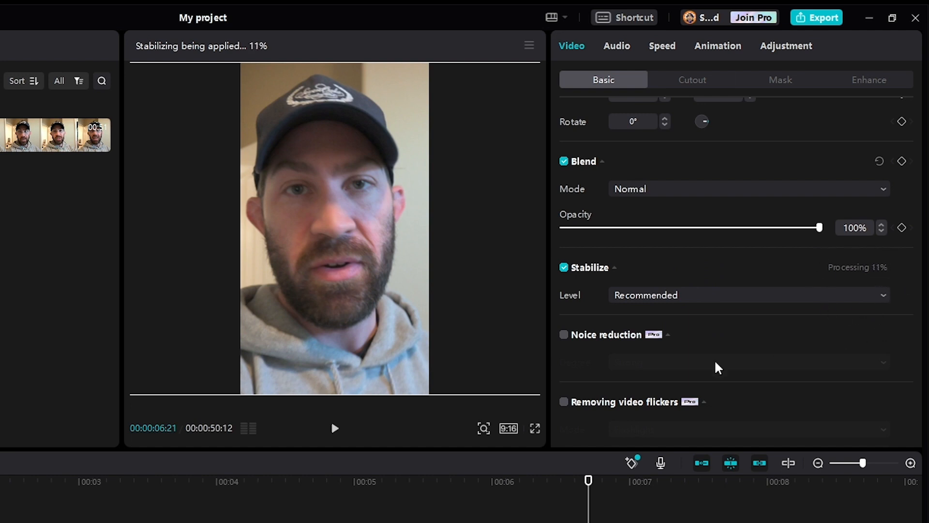
pyautogui.click(564, 268)
# Reduce the clip's scale to 187% so the blurred canvas fills the space above and below it.
pyautogui.scroll(-1, 567, 274)
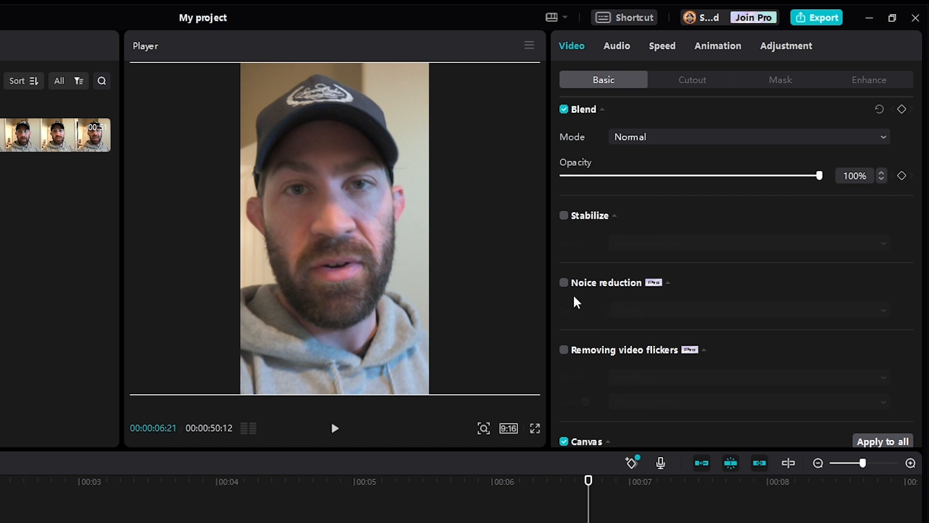
pyautogui.scroll(-2, 599, 298)
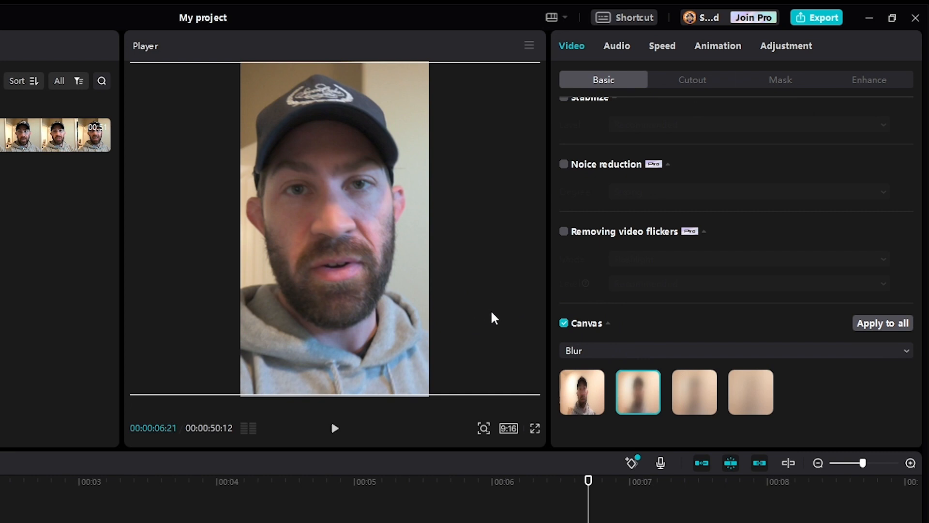
pyautogui.scroll(5, 617, 138)
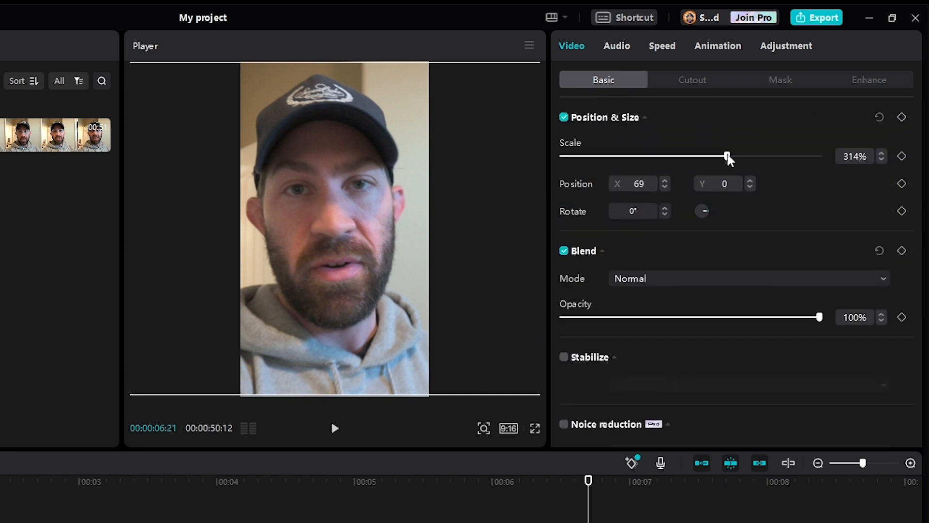
pyautogui.moveTo(728, 156); pyautogui.dragTo(658, 156)
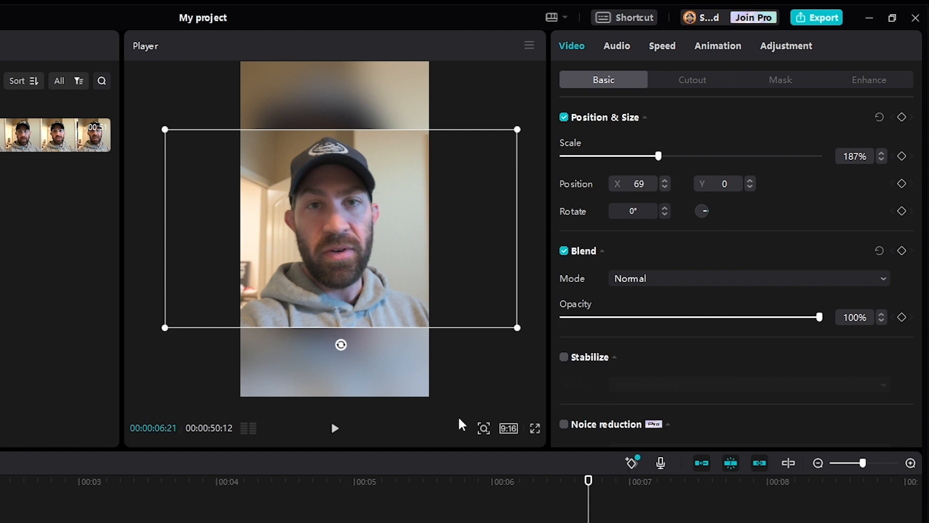
pyautogui.click(470, 390)
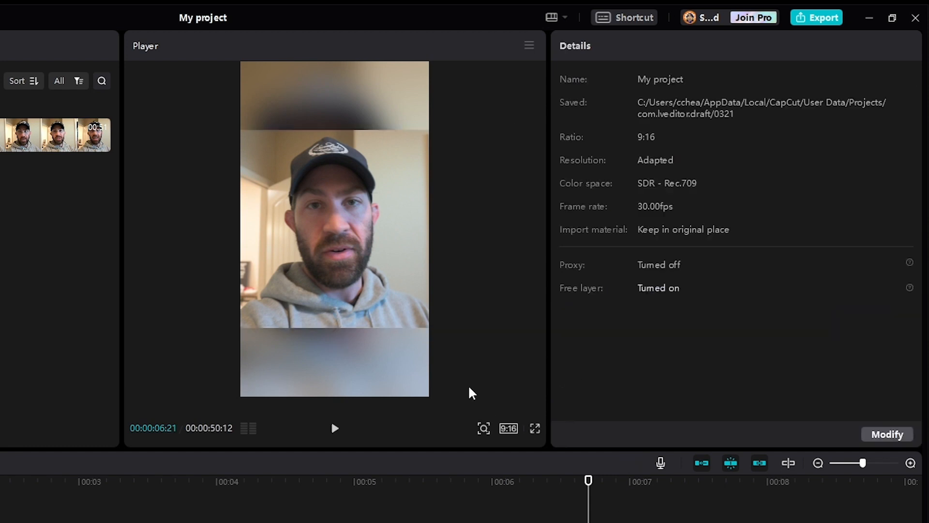
# Play a short stretch of the video to preview the clip over its blurred canvas.
pyautogui.click(556, 474)
pyautogui.press('space')
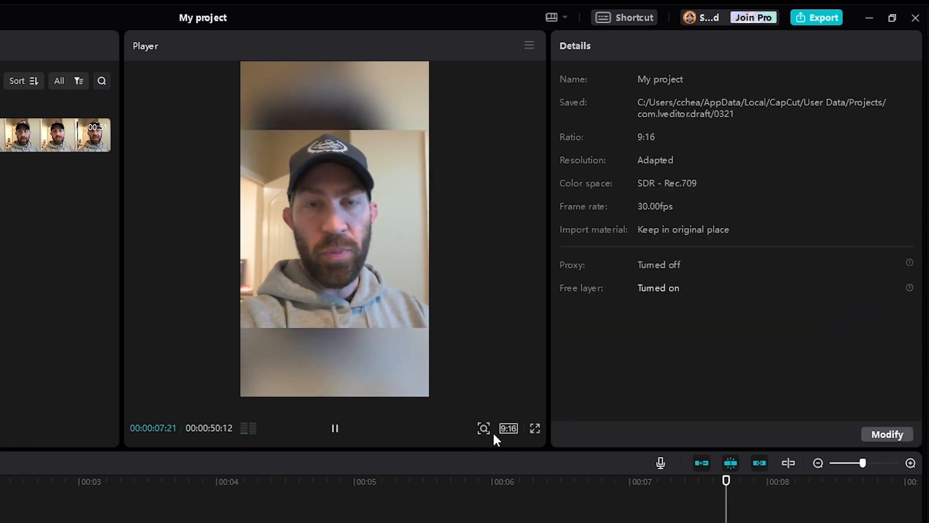
pyautogui.press('space')
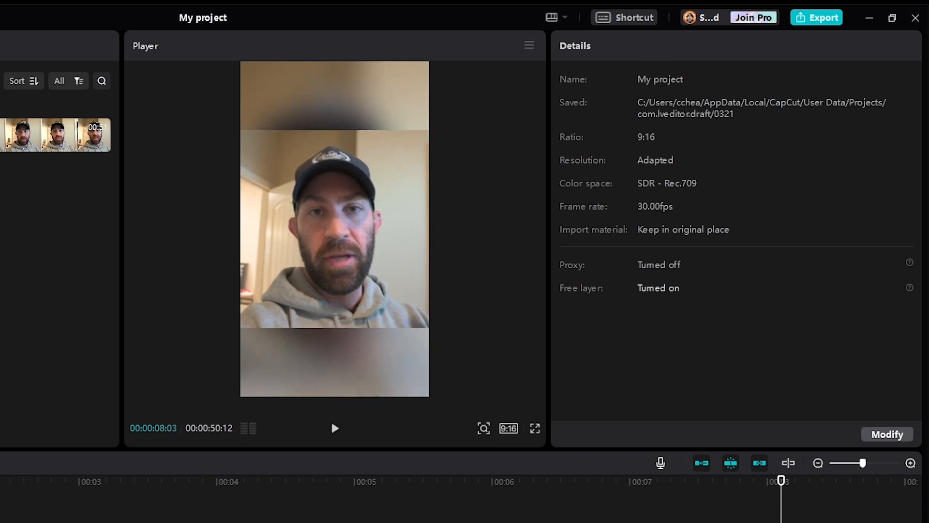
# Try enabling the chroma key cutout on the clip and turn it off again.
pyautogui.click(607, 477)
pyautogui.scroll(-5, 726, 335)
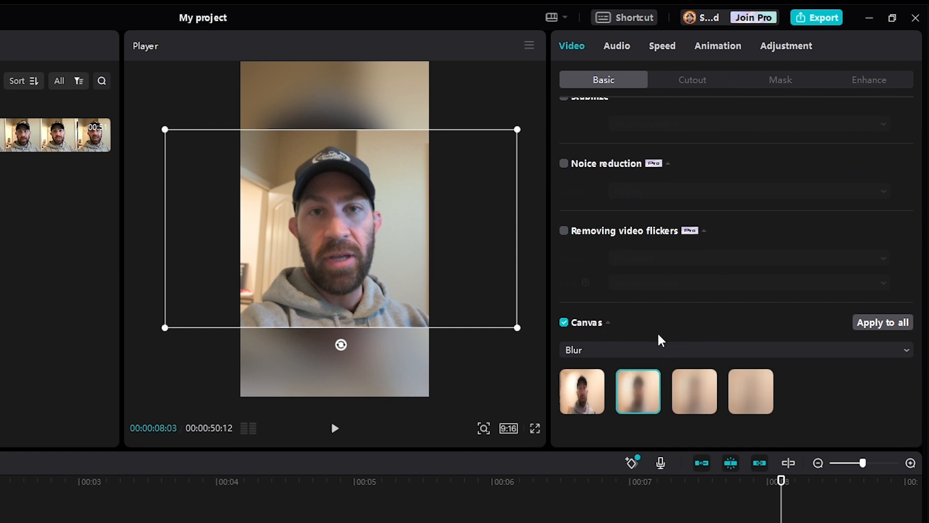
pyautogui.click(692, 80)
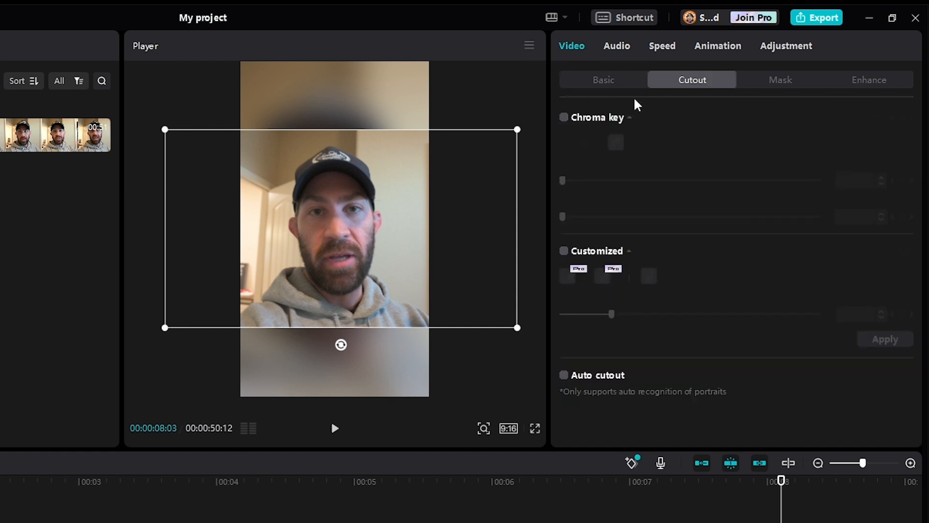
pyautogui.click(563, 119)
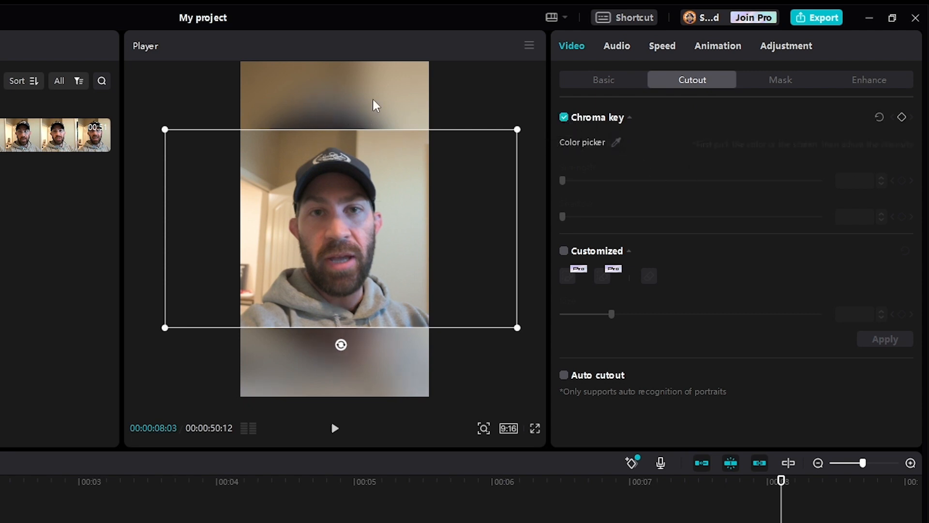
pyautogui.click(563, 117)
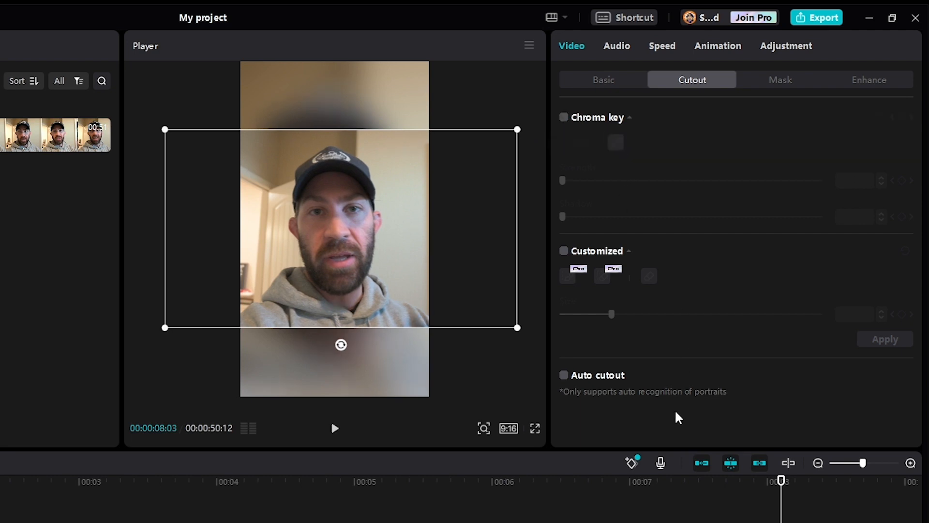
# Remove the clip's background with Auto cutout and turn off the blurred canvas.
pyautogui.click(564, 377)
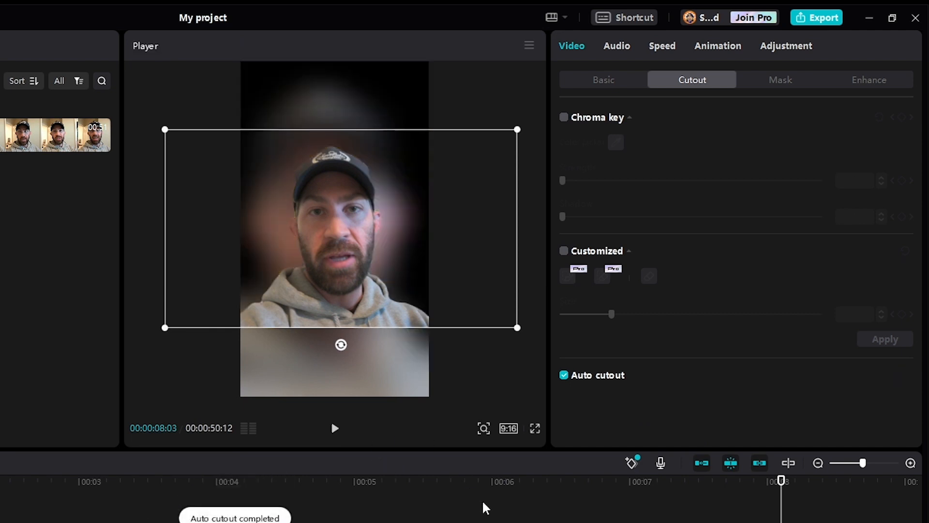
pyautogui.click(607, 81)
pyautogui.scroll(-5, 676, 367)
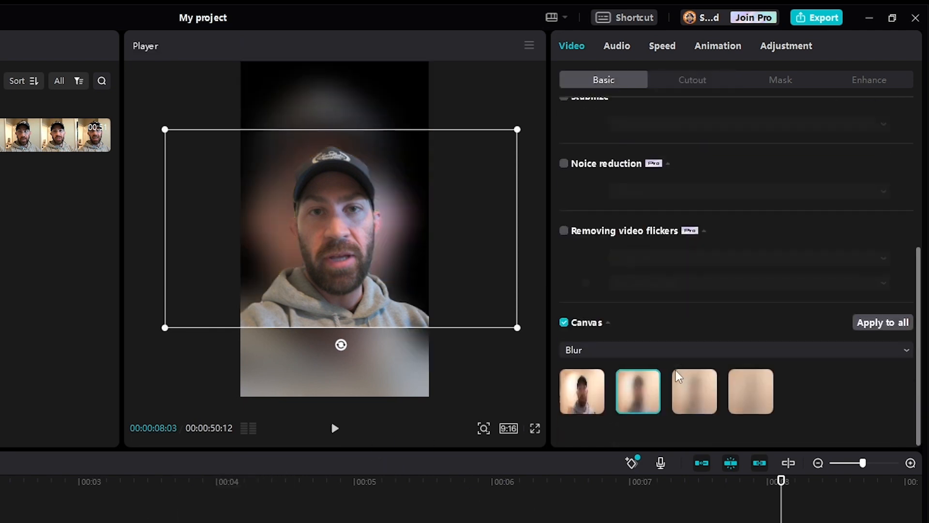
pyautogui.click(564, 323)
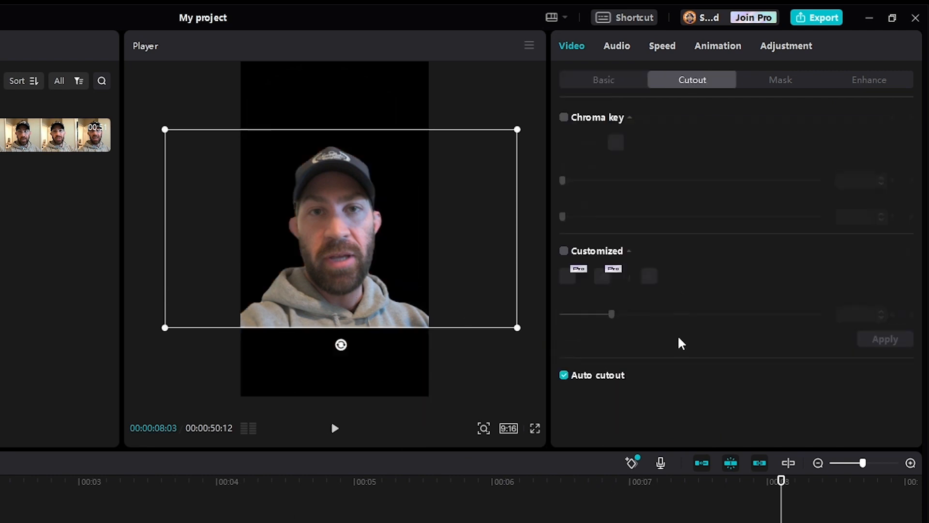
# Play the clip to about 00:00:12:00 to check the background removal in motion.
pyautogui.press('space')
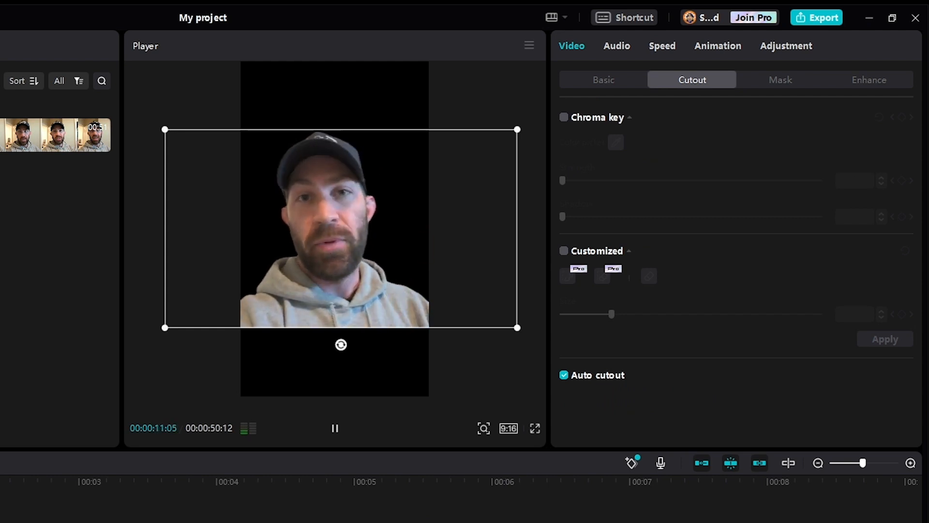
pyautogui.press('space')
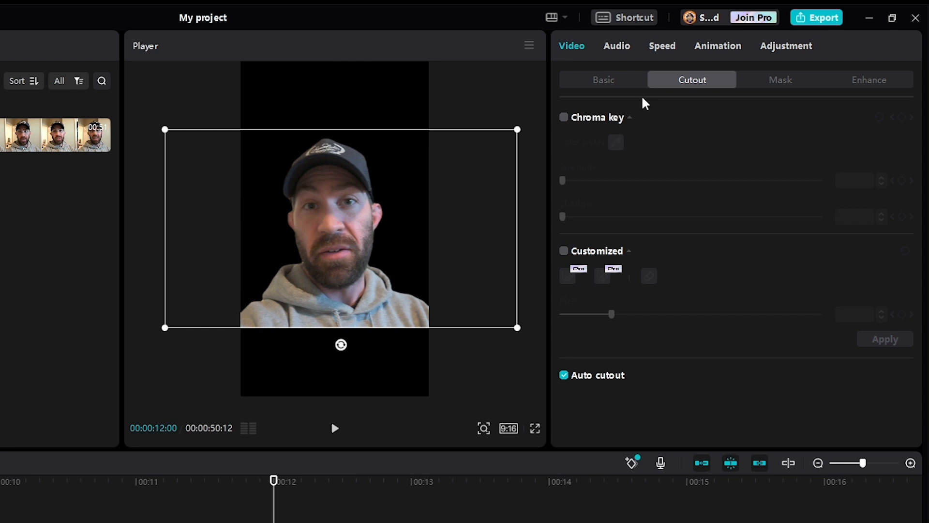
# Try a Circle mask of about 1579 by 1772 around the head at about X -69, Y 134, and remove it.
pyautogui.click(774, 79)
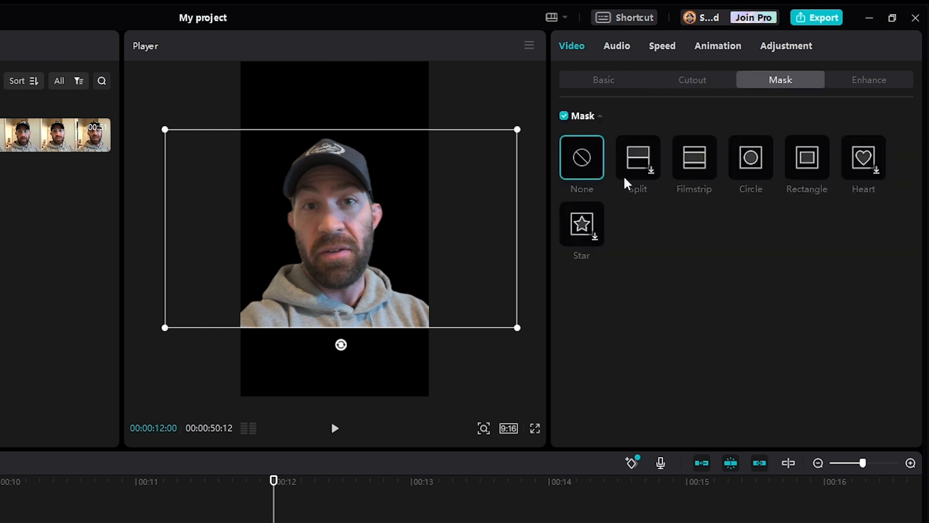
pyautogui.click(752, 159)
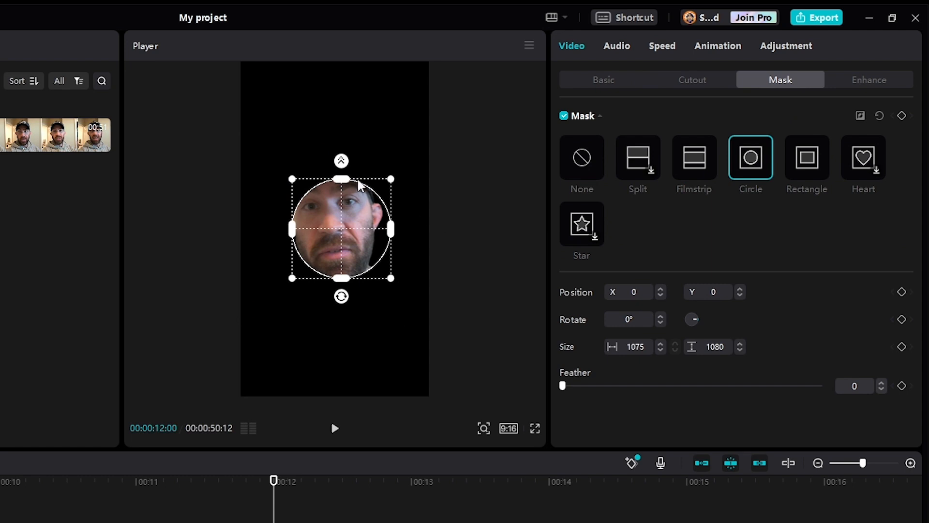
pyautogui.moveTo(342, 178); pyautogui.dragTo(342, 146)
pyautogui.moveTo(292, 229); pyautogui.dragTo(268, 227)
pyautogui.moveTo(345, 229); pyautogui.dragTo(335, 216)
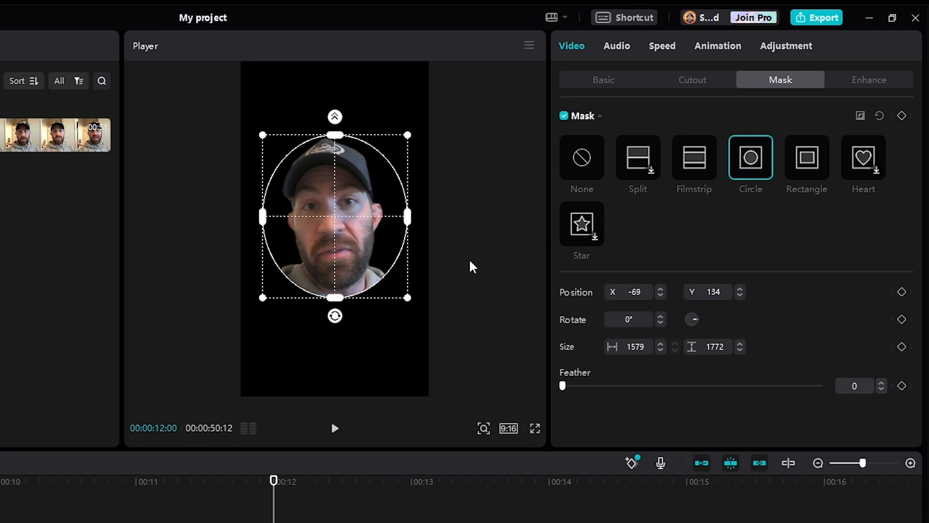
pyautogui.click(594, 160)
# Enable face enhancement on the clip with Smooth 15 and Brighten 20, and raise White teeth almost to maximum.
pyautogui.click(854, 81)
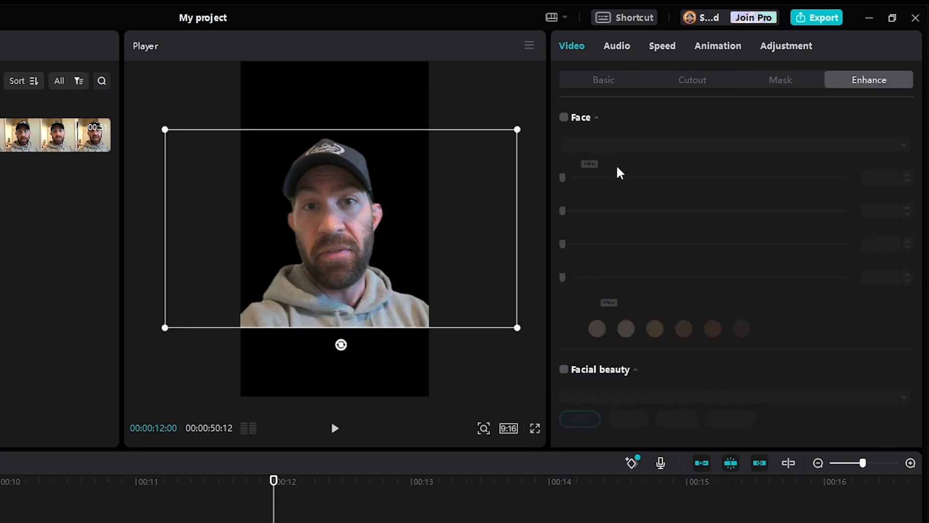
pyautogui.click(564, 118)
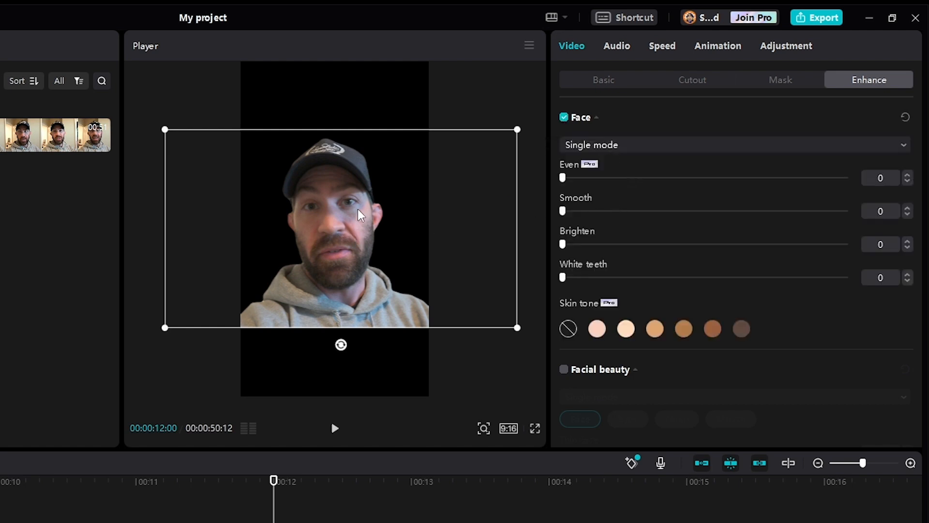
pyautogui.moveTo(562, 211); pyautogui.dragTo(605, 213)
pyautogui.moveTo(564, 244); pyautogui.dragTo(619, 250)
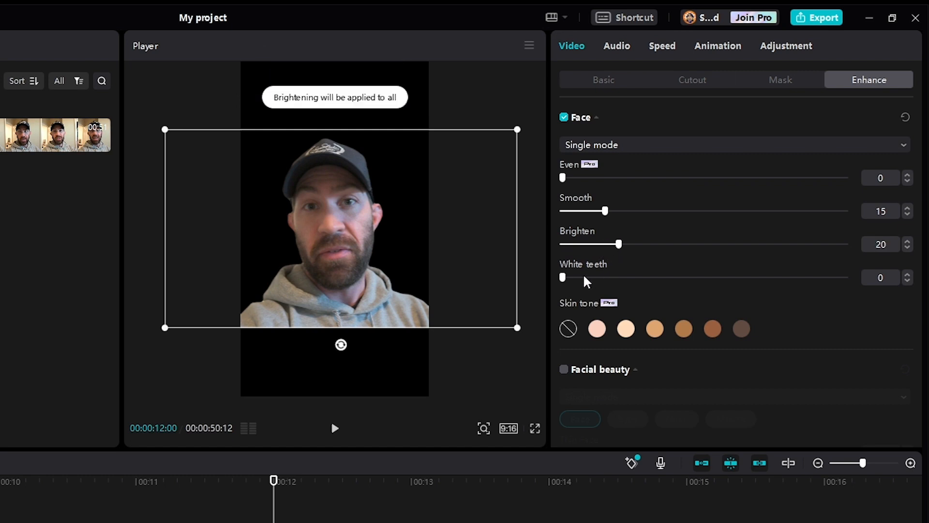
pyautogui.moveTo(564, 277); pyautogui.dragTo(838, 276)
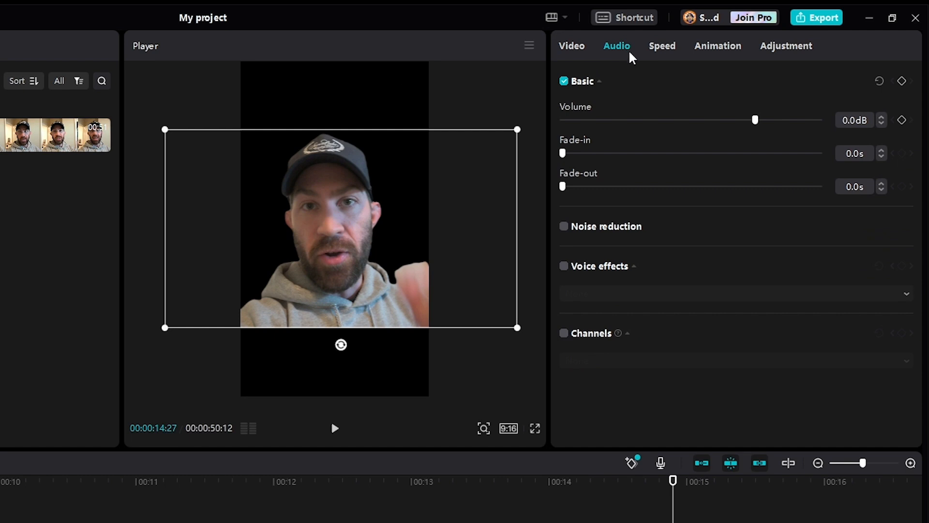
# Raise the clip's audio volume to 10.3 dB and set its fade-in to 3.5 s.
pyautogui.moveTo(754, 122); pyautogui.dragTo(785, 122)
pyautogui.moveTo(562, 153); pyautogui.dragTo(652, 154)
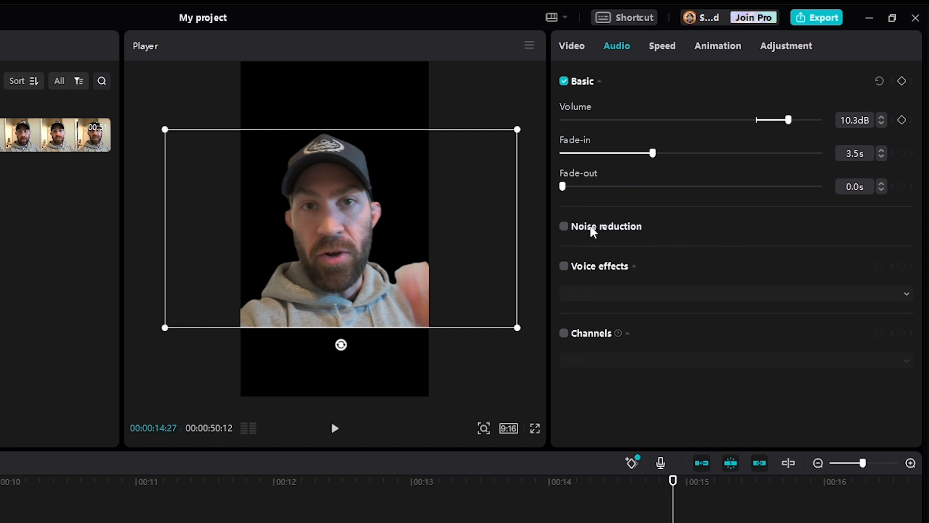
# Turn on noise reduction for the clip's audio and play a short stretch to hear the effect.
pyautogui.click(564, 227)
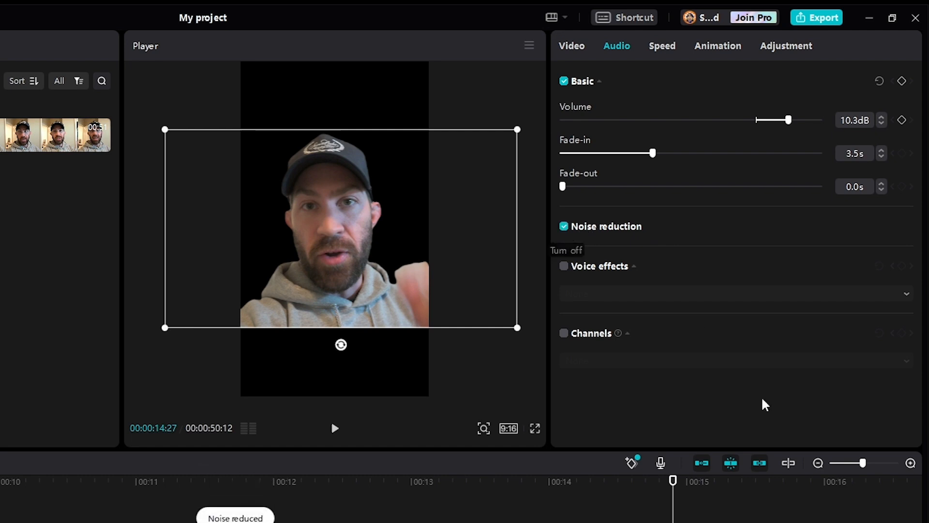
pyautogui.press('space')
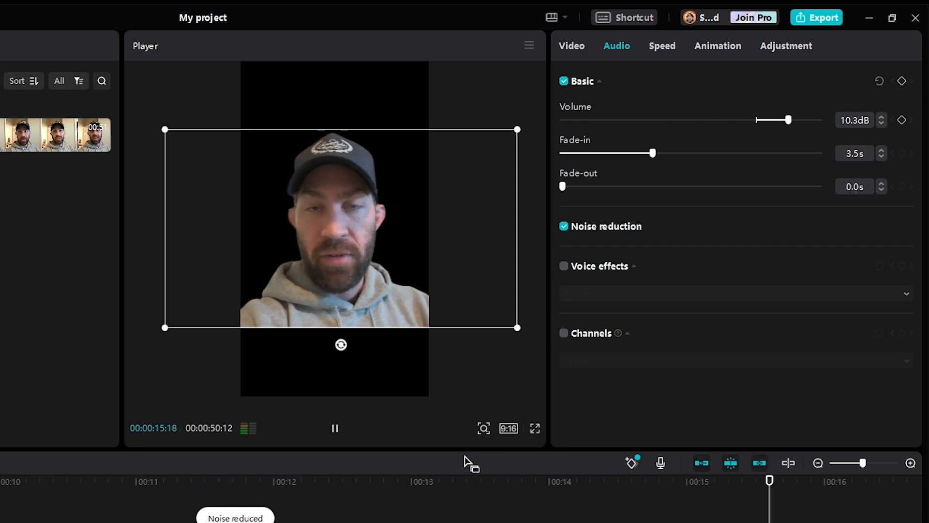
pyautogui.press('space')
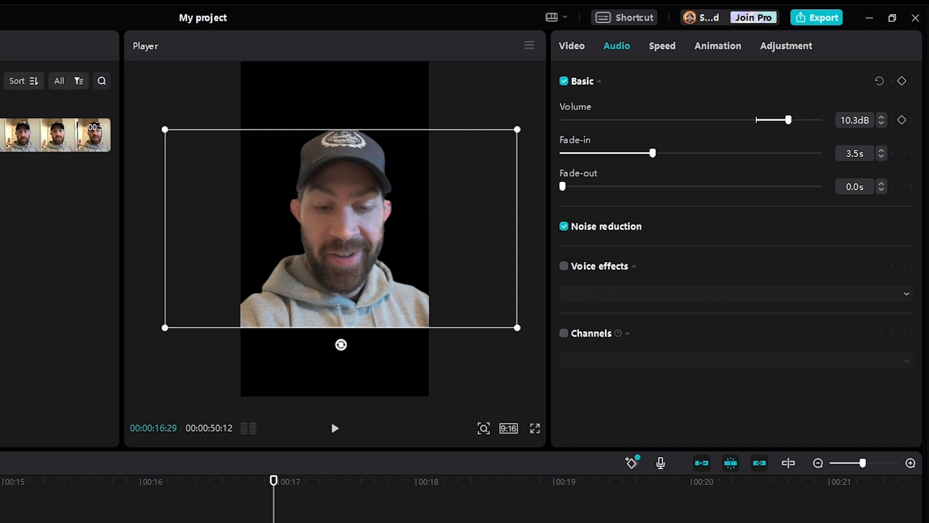
# Turn on voice effects with the Deep effect, lower its Timbre to 41, and play from about 13 seconds to hear it.
pyautogui.moveTo(129, 483); pyautogui.dragTo(0, 483)
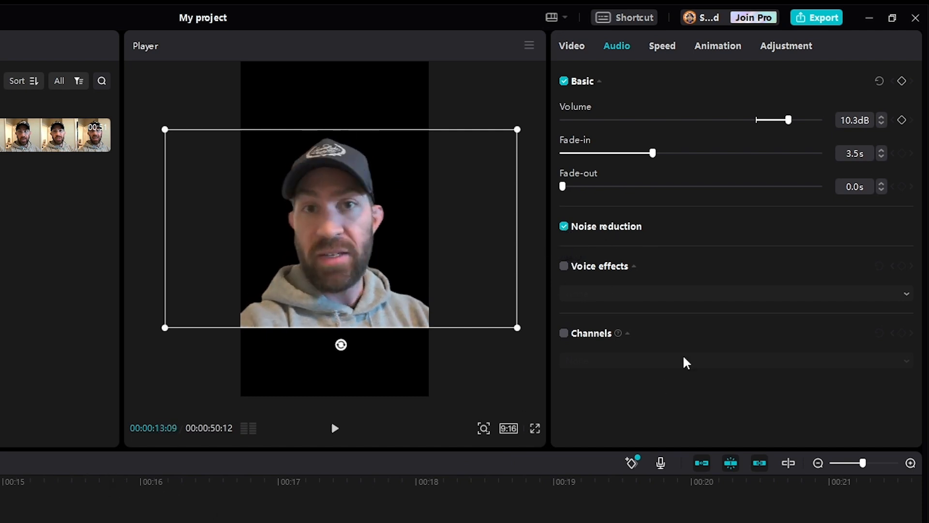
pyautogui.click(564, 267)
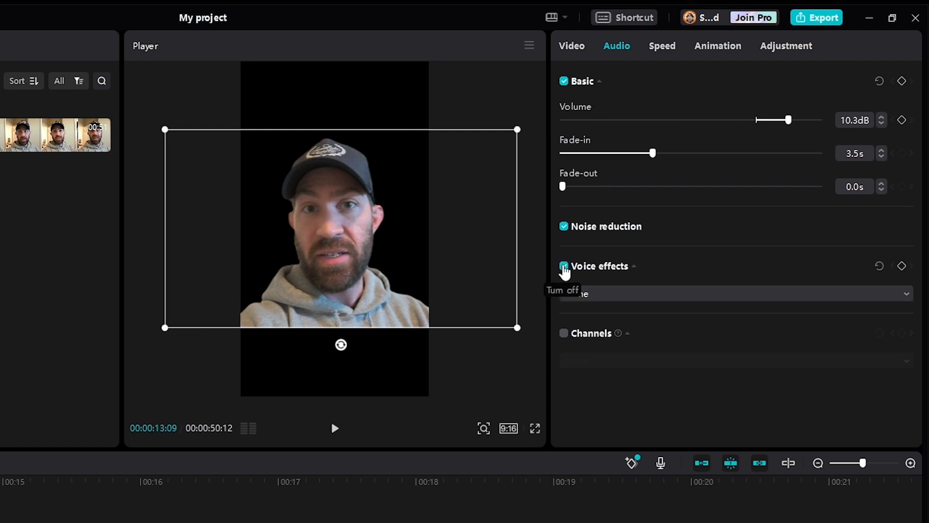
pyautogui.click(615, 293)
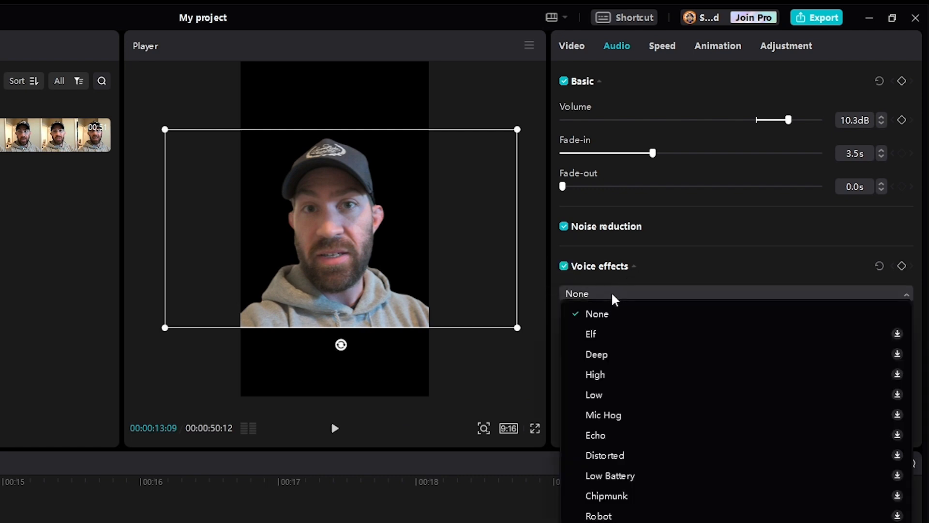
pyautogui.click(625, 354)
pyautogui.press('space')
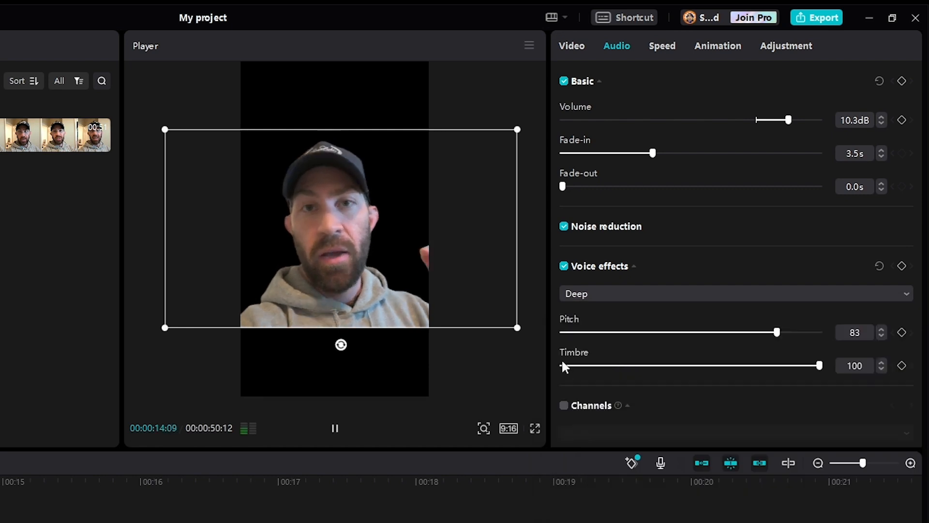
pyautogui.moveTo(717, 365); pyautogui.dragTo(670, 366)
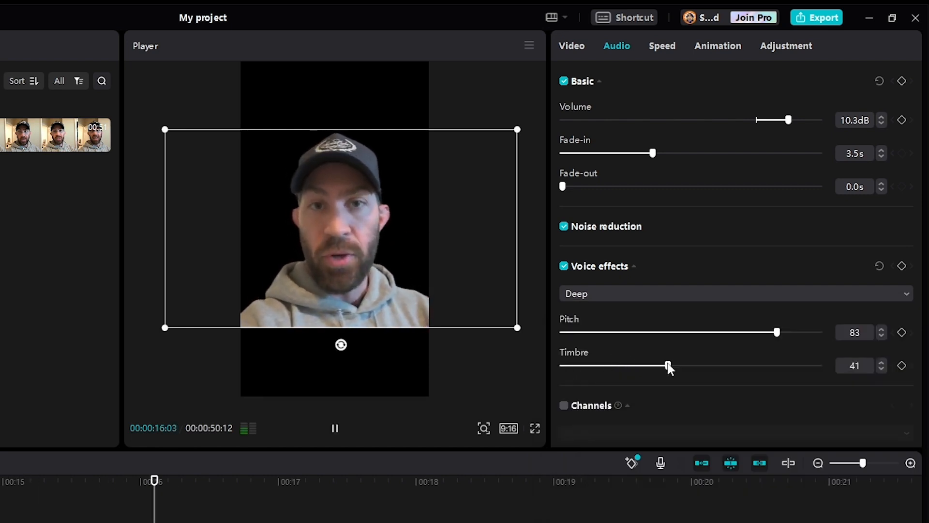
pyautogui.press('space')
# Switch the clip's voice effect to Echo and play a short stretch to hear it.
pyautogui.click(631, 293)
pyautogui.click(600, 435)
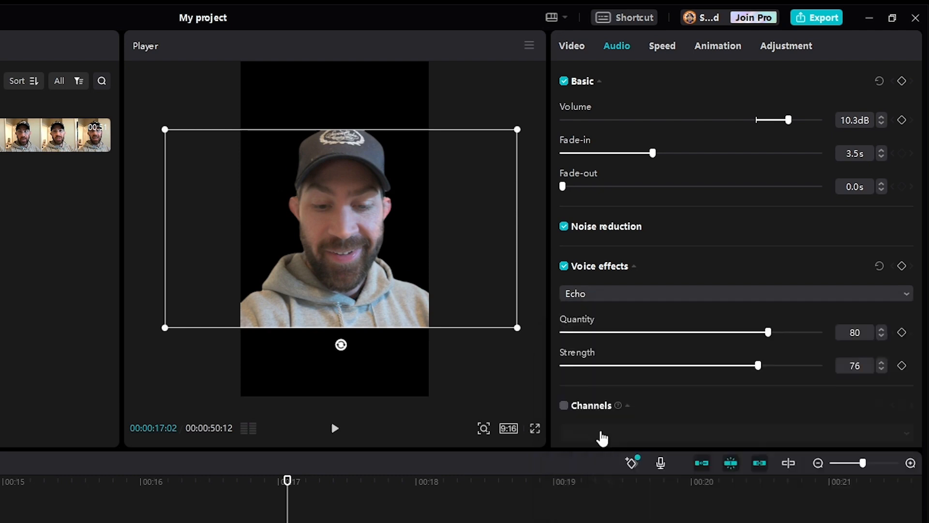
pyautogui.press('space')
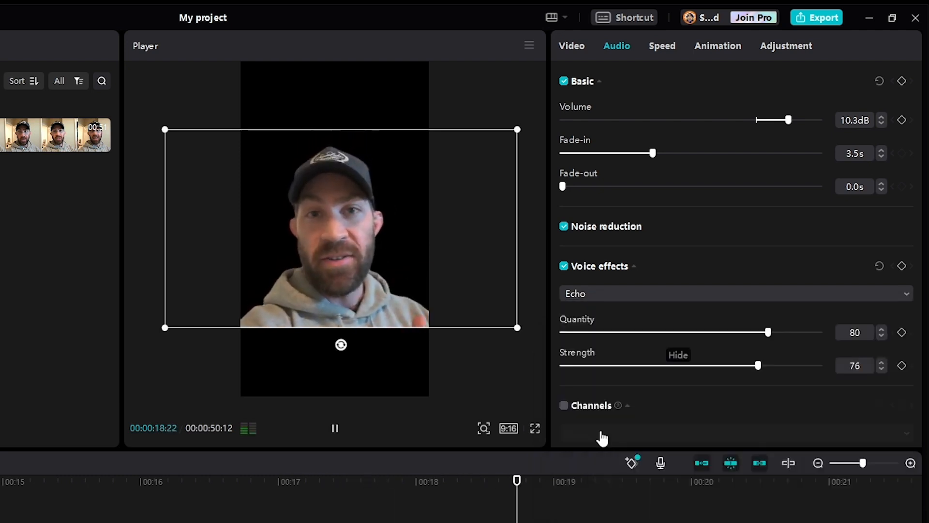
pyautogui.press('space')
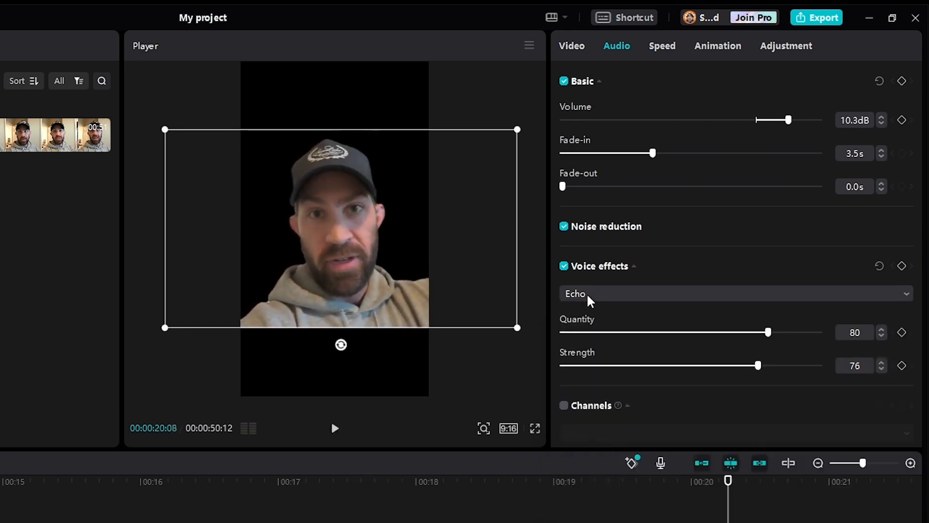
pyautogui.click(586, 292)
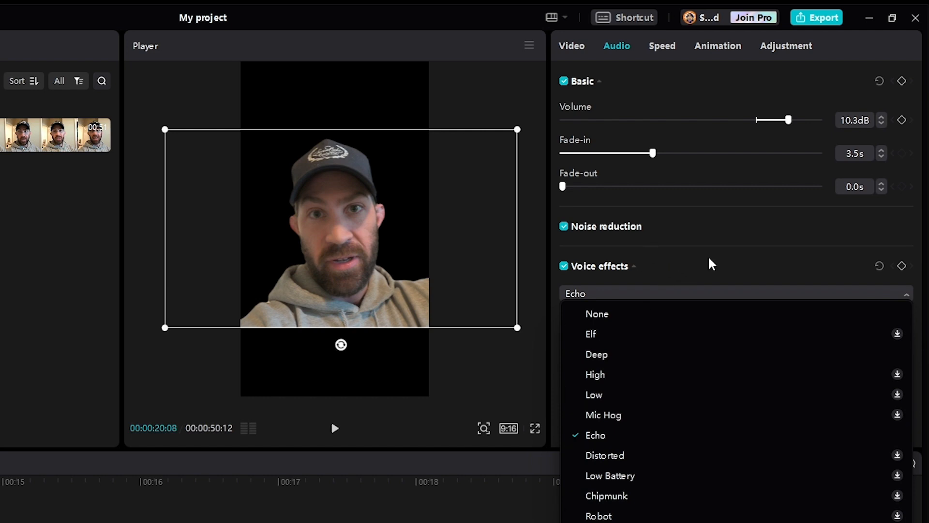
pyautogui.click(741, 236)
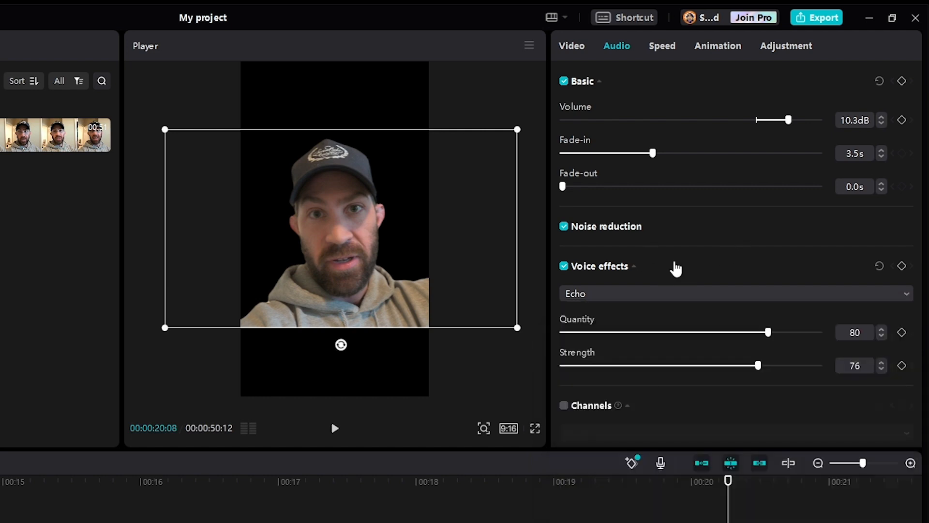
# Turn on the Channels setting, review its fill options, and turn it off again.
pyautogui.scroll(-2, 669, 391)
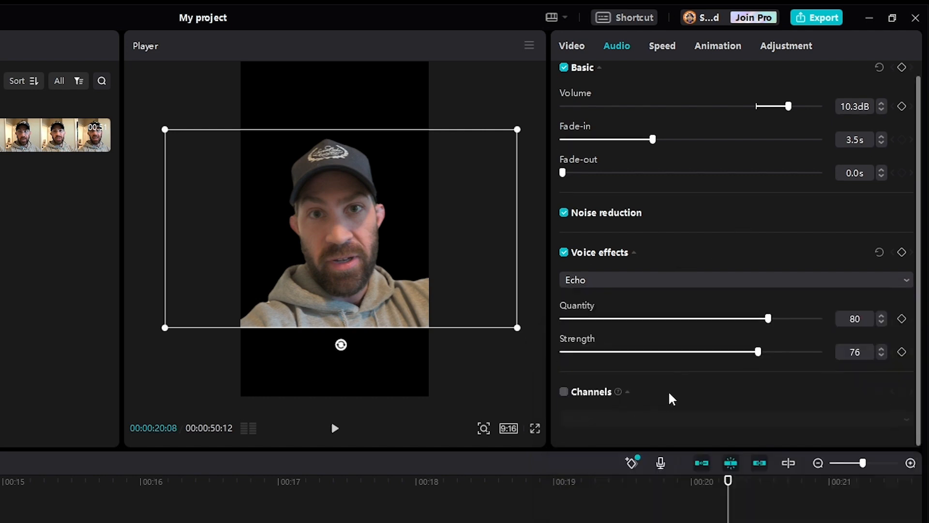
pyautogui.click(580, 394)
pyautogui.click(564, 405)
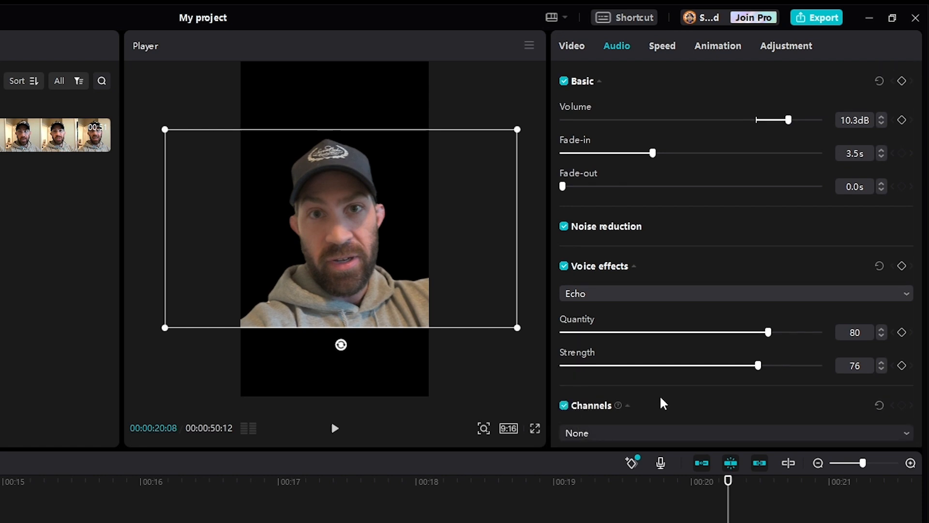
pyautogui.scroll(-1, 659, 394)
pyautogui.click(618, 419)
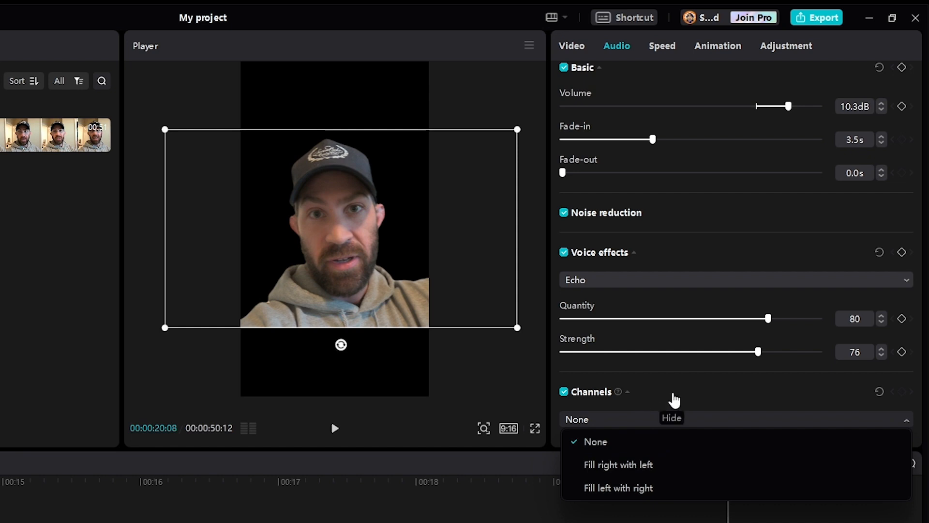
pyautogui.click(749, 387)
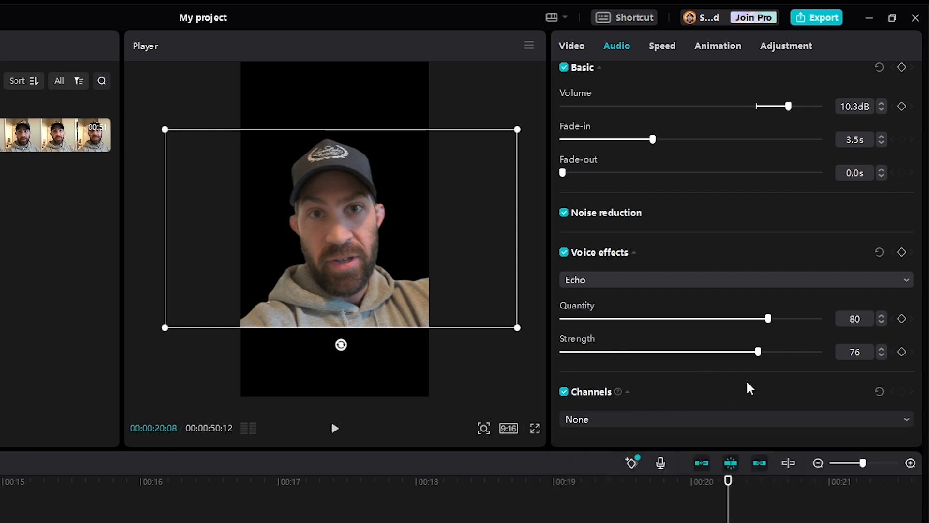
pyautogui.click(564, 393)
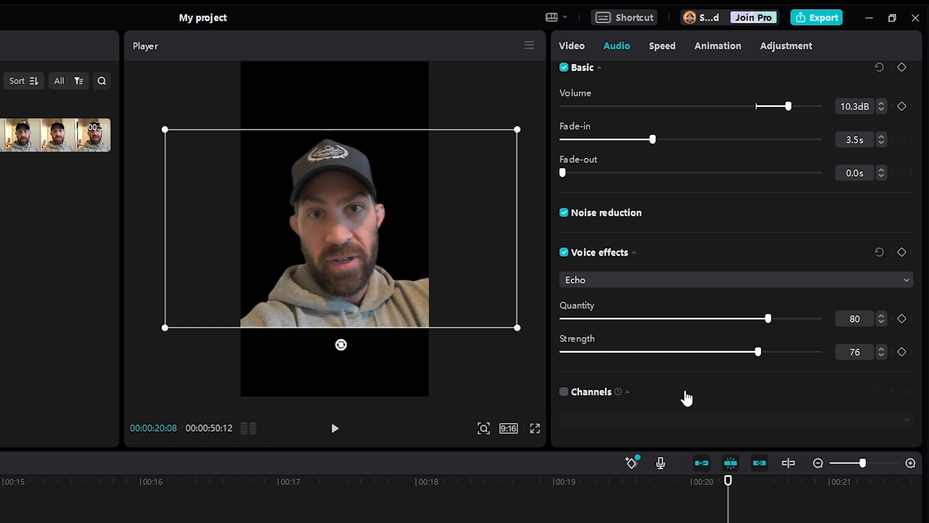
pyautogui.scroll(1, 705, 400)
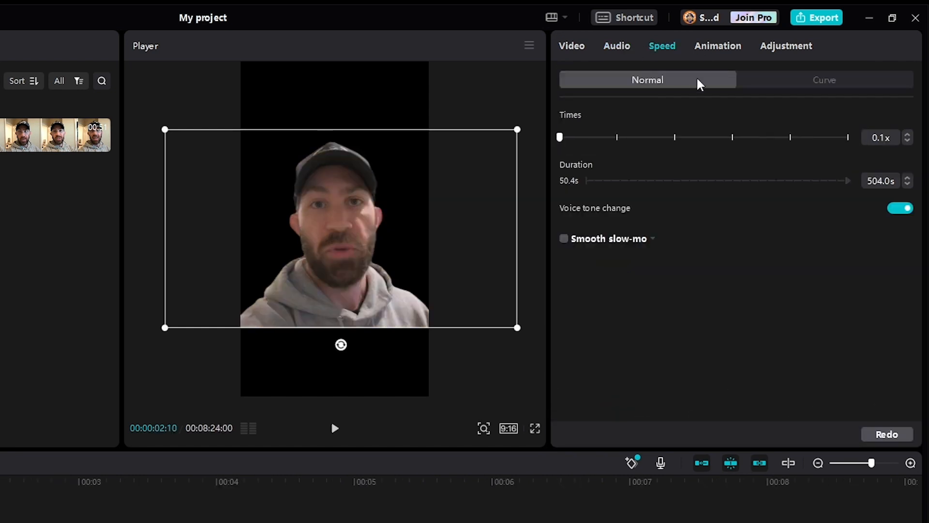
# Raise the clip's speed in stages to 10.0x, play a short stretch, and show the curve speed presets.
pyautogui.click(621, 137)
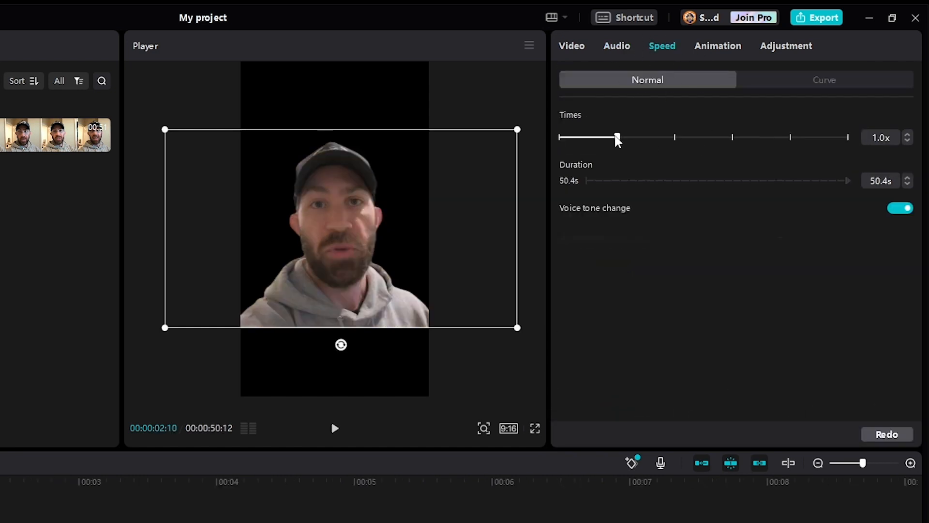
pyautogui.click(674, 138)
pyautogui.click(732, 140)
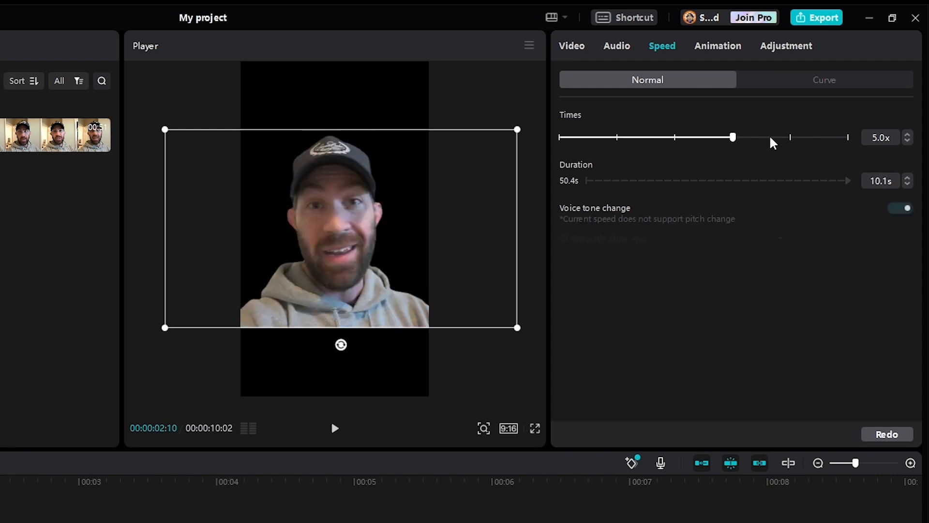
pyautogui.click(789, 139)
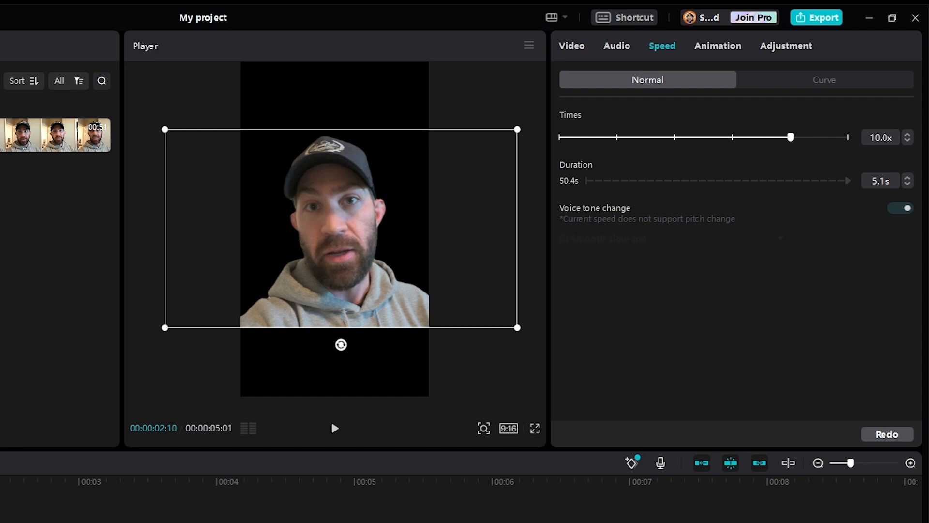
pyautogui.press('space')
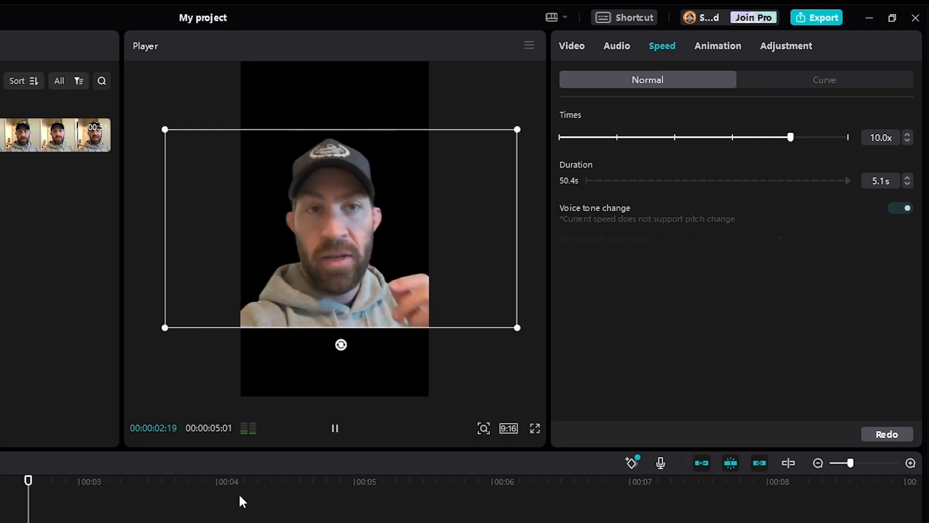
pyautogui.press('space')
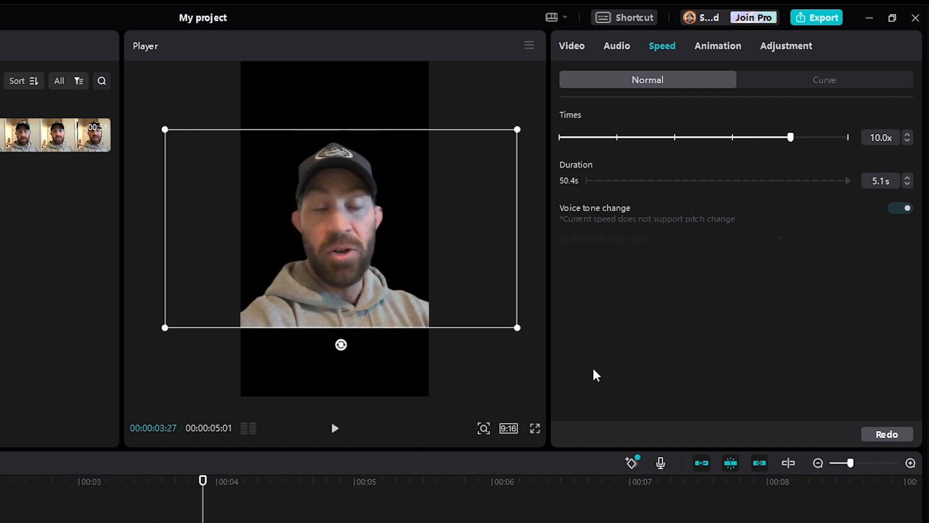
pyautogui.click(794, 80)
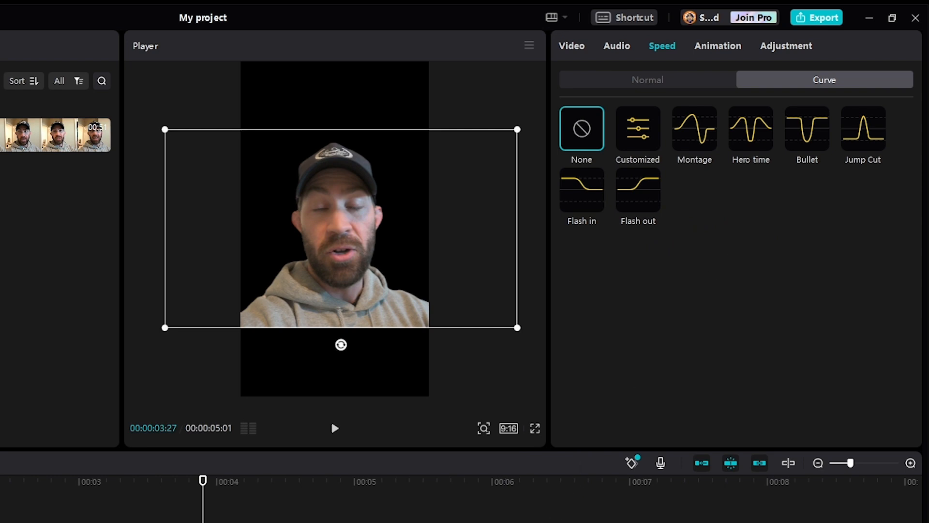
# Try the Jelly II, Shake 1, Shake 2 and a Swing entrance animation on the clip, and apply Zoom Out.
pyautogui.click(700, 44)
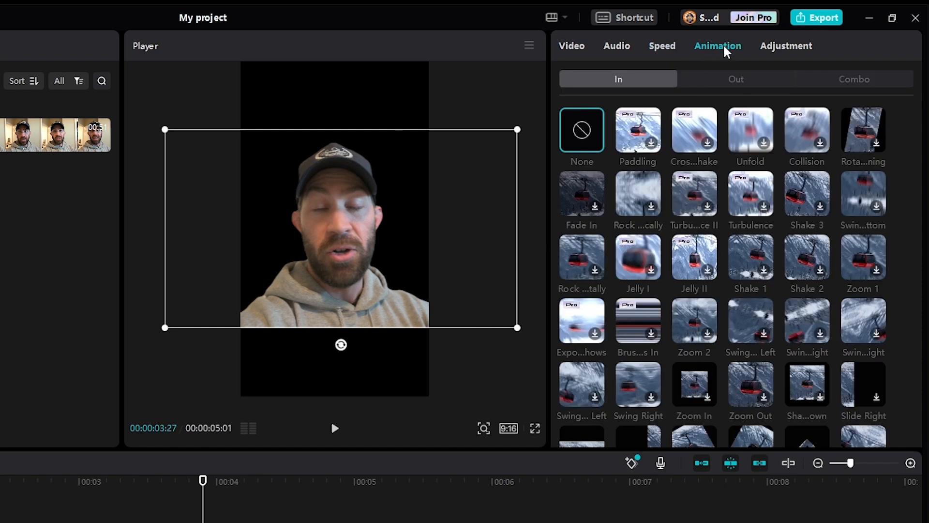
pyautogui.scroll(-2, 720, 261)
pyautogui.click(695, 205)
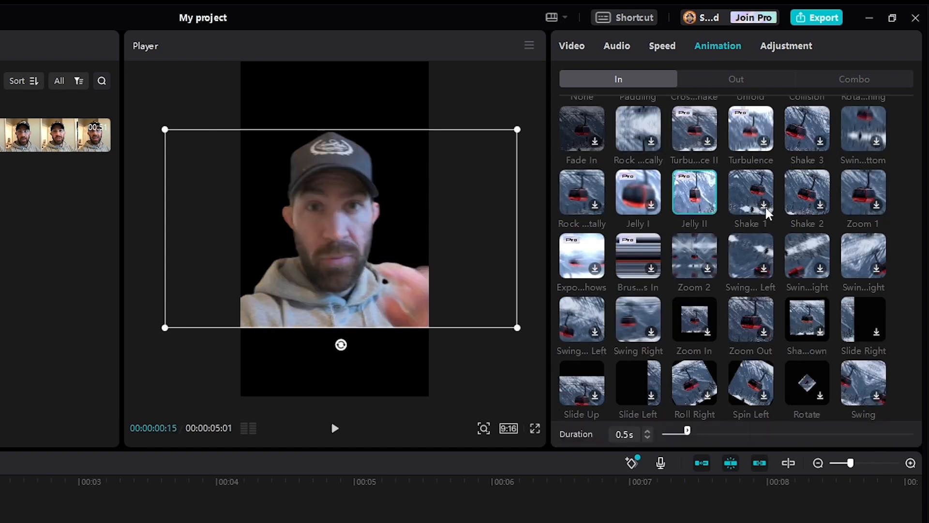
pyautogui.click(759, 194)
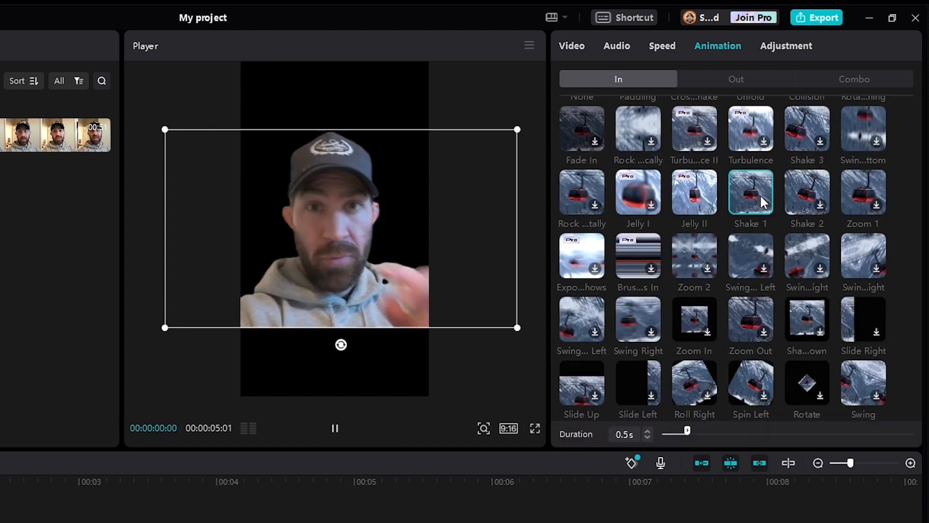
pyautogui.click(793, 194)
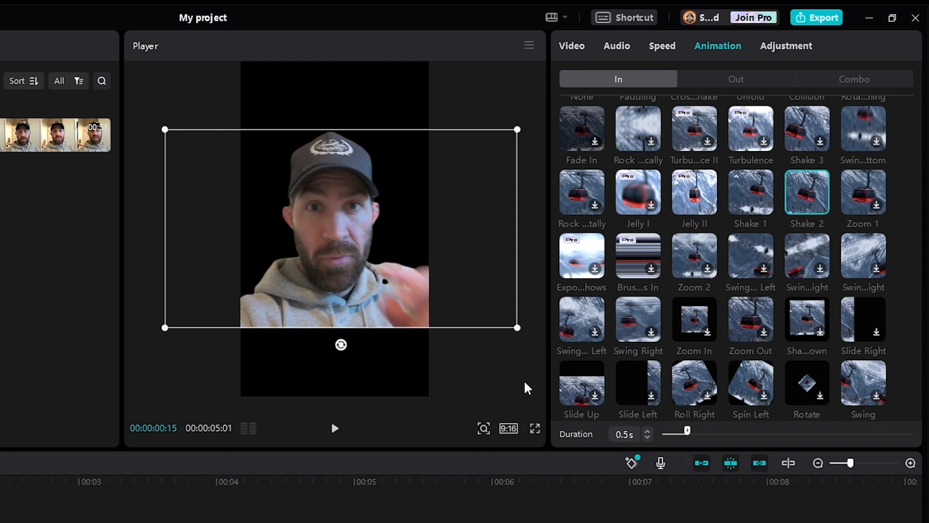
pyautogui.click(754, 254)
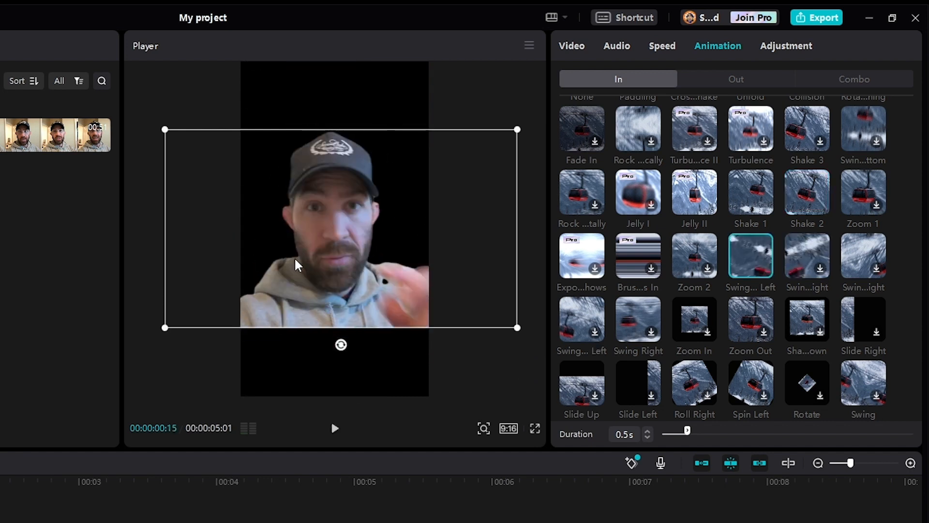
pyautogui.click(753, 310)
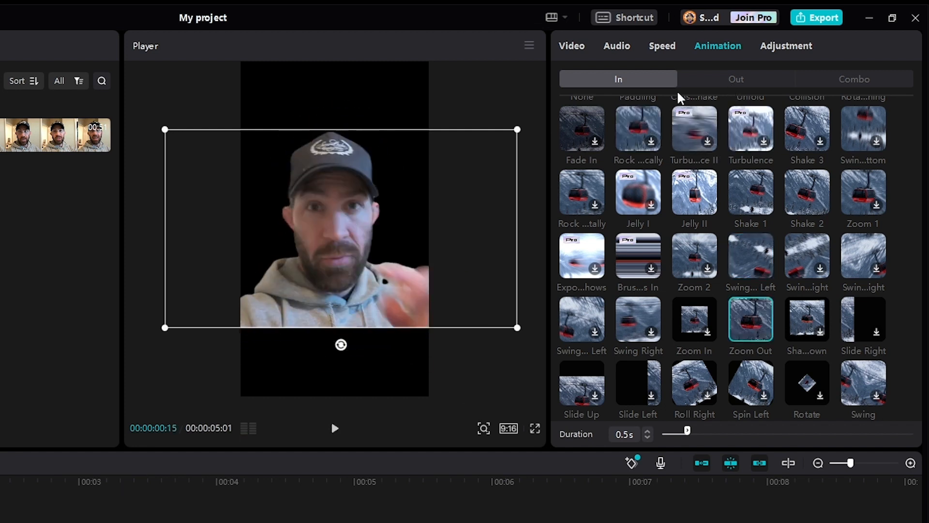
# Review the available Out and Combo animations for the clip.
pyautogui.click(733, 77)
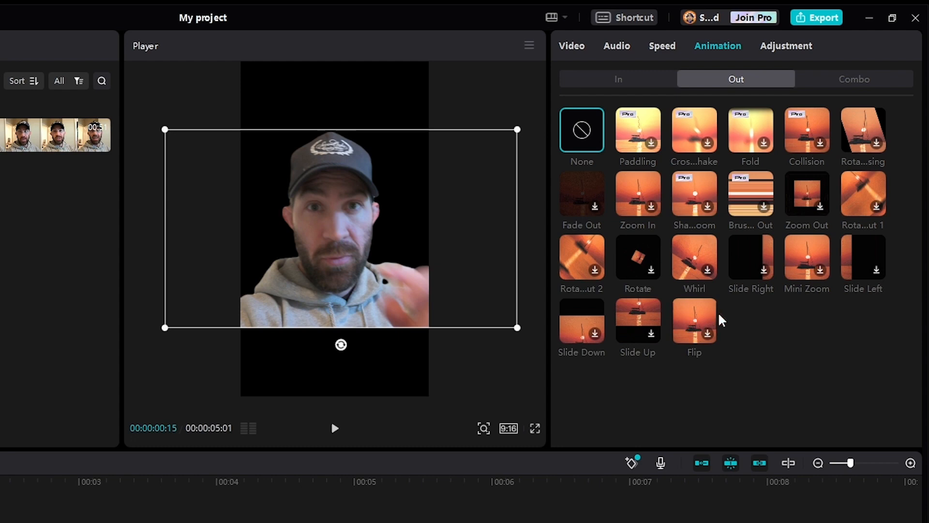
pyautogui.click(621, 80)
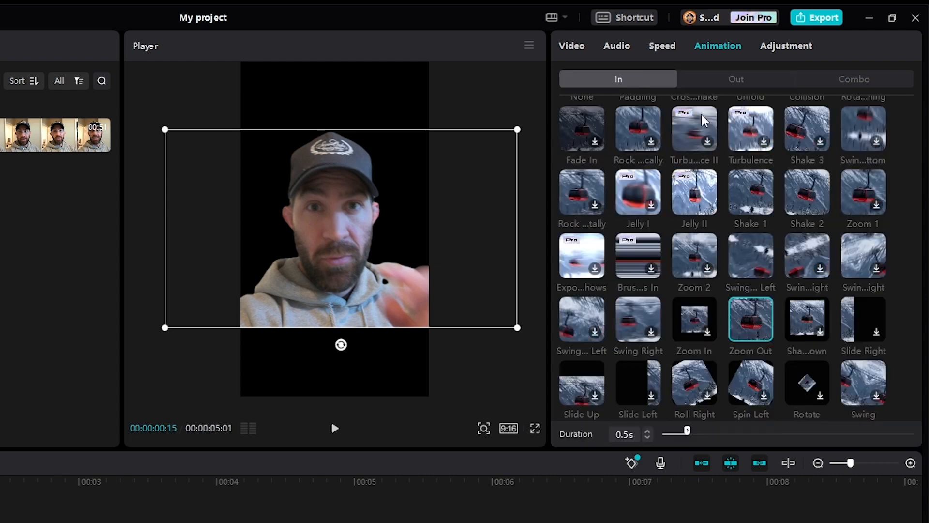
pyautogui.click(854, 79)
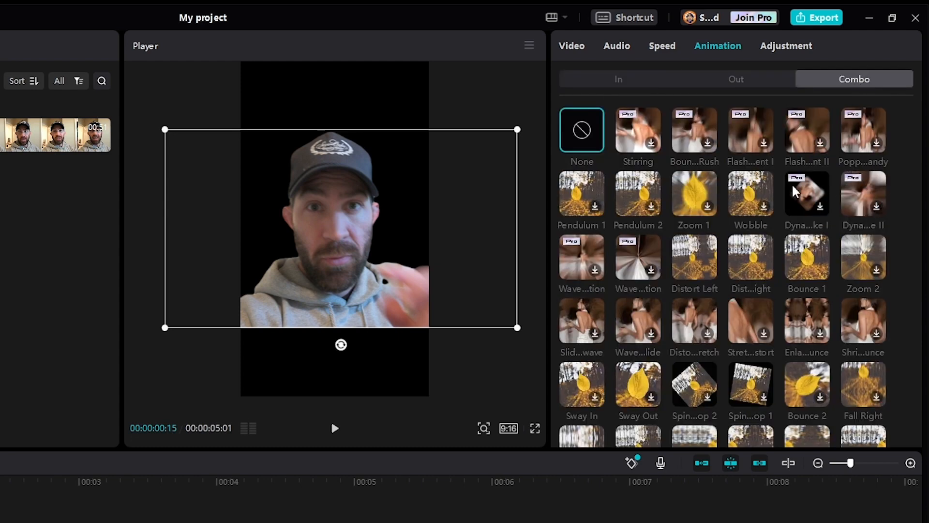
pyautogui.scroll(-2, 733, 195)
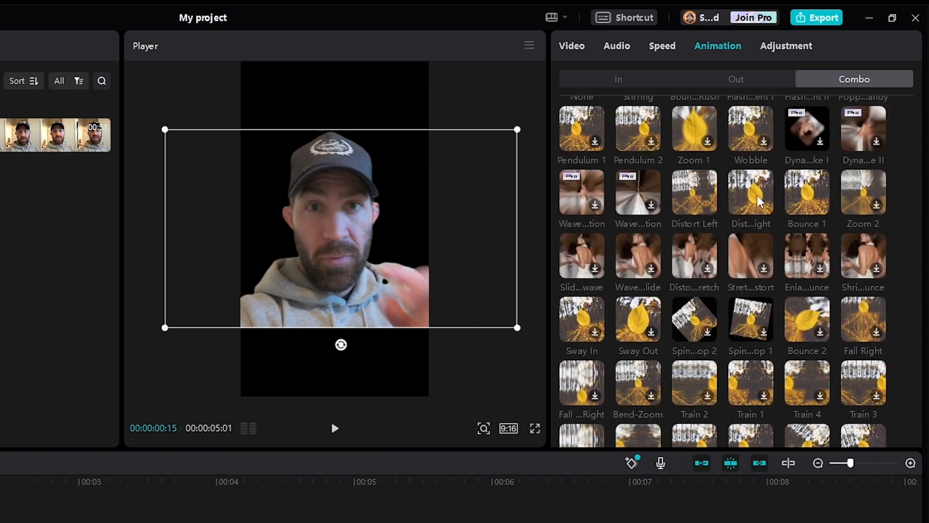
pyautogui.scroll(-5, 766, 323)
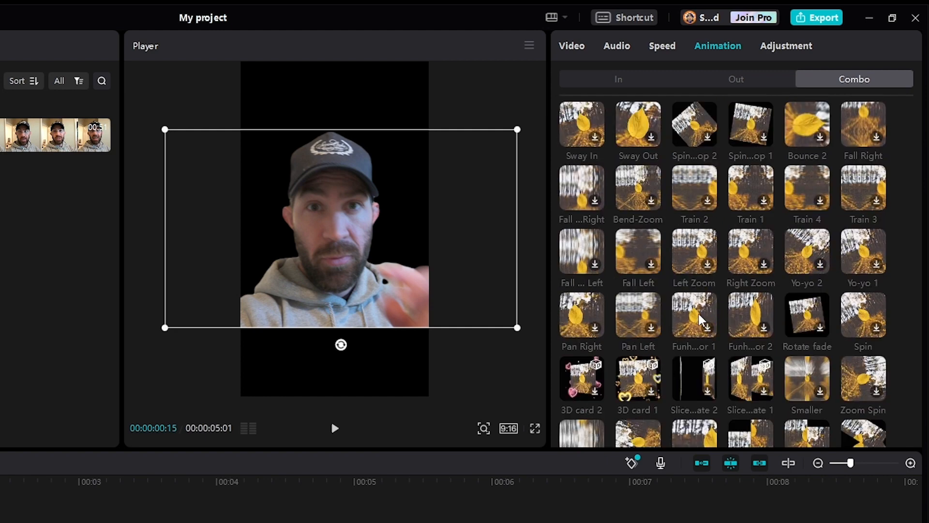
# Set the clip's saturation to 50 in the basic color adjustments and view the lightness settings.
pyautogui.click(799, 50)
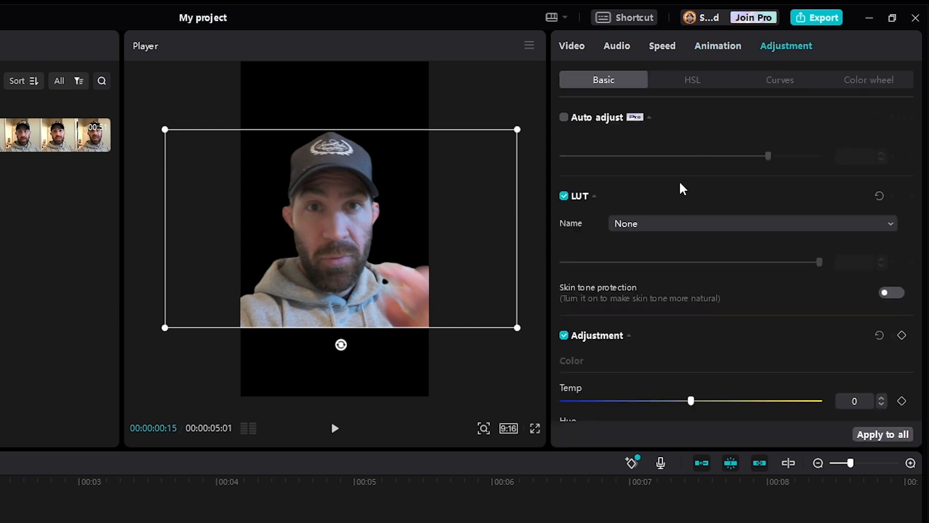
pyautogui.scroll(-2, 681, 187)
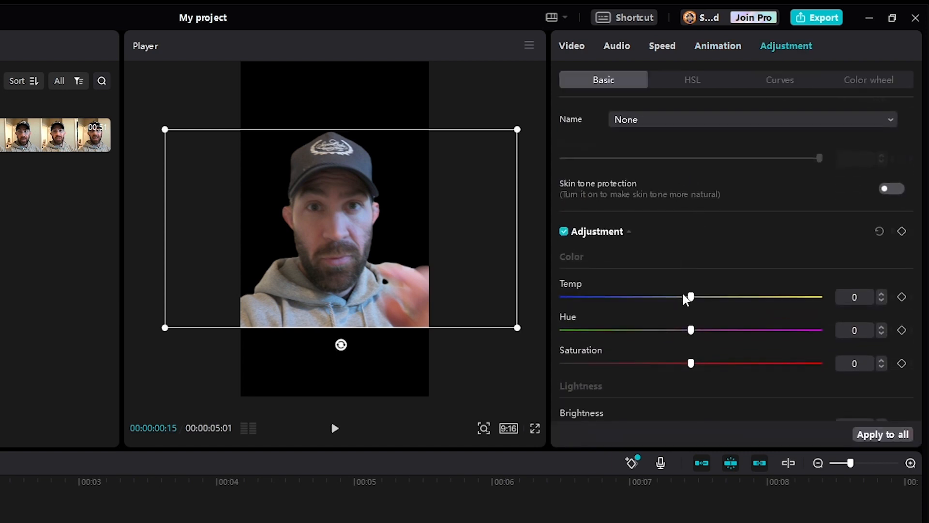
pyautogui.moveTo(692, 298)
pyautogui.mouseDown()
pyautogui.moveTo(559, 315)
pyautogui.moveTo(653, 319)
pyautogui.moveTo(608, 311)
pyautogui.moveTo(822, 305)
pyautogui.moveTo(692, 300)
pyautogui.mouseUp()
pyautogui.moveTo(692, 334); pyautogui.dragTo(820, 369)
pyautogui.scroll(-2, 700, 374)
pyautogui.scroll(-4, 700, 374)
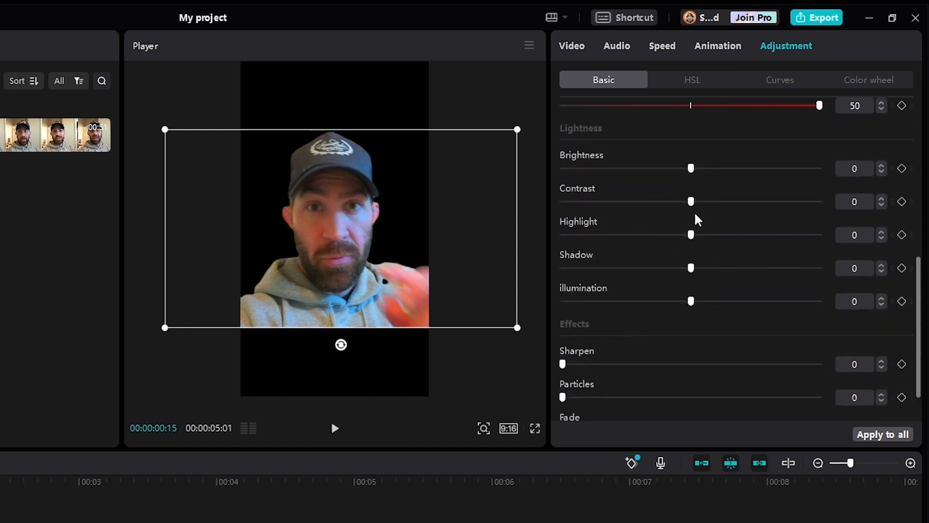
# Try a highlight of -11 and a contrast of 10 on the clip, and return both to 0.
pyautogui.moveTo(690, 234); pyautogui.dragTo(663, 235)
pyautogui.moveTo(691, 201); pyautogui.dragTo(716, 204)
pyautogui.click(714, 201)
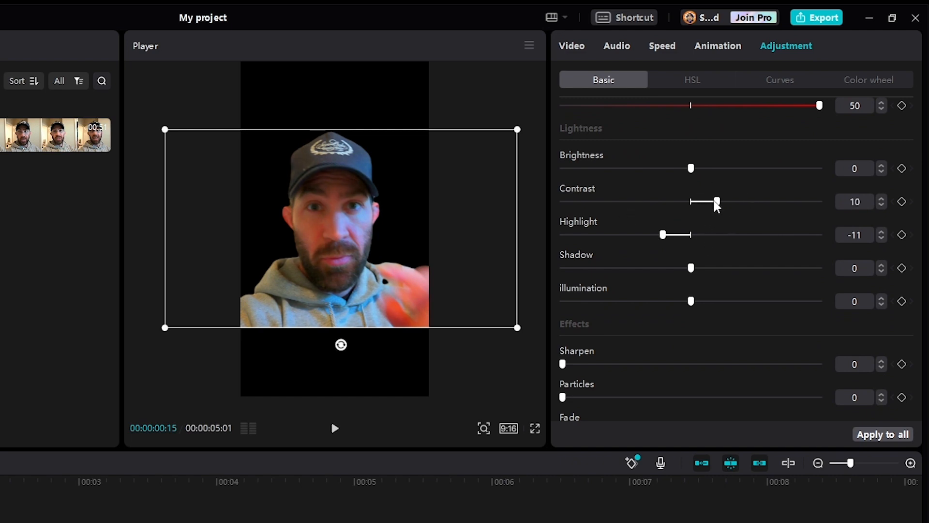
pyautogui.moveTo(663, 235); pyautogui.dragTo(691, 236)
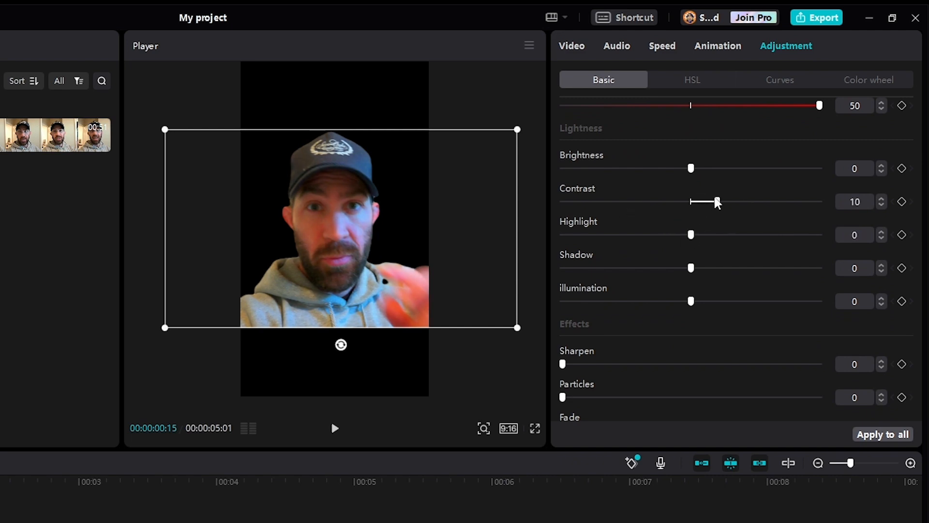
pyautogui.moveTo(717, 202); pyautogui.dragTo(695, 209)
pyautogui.scroll(-3, 632, 371)
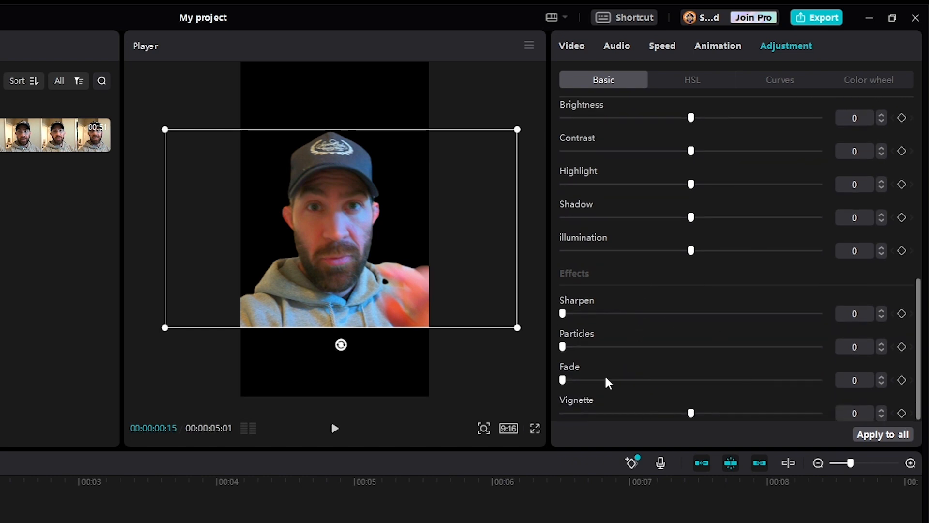
# Set the saturation and brightness of the clip's red tones to 100 in the HSL adjustments.
pyautogui.click(692, 80)
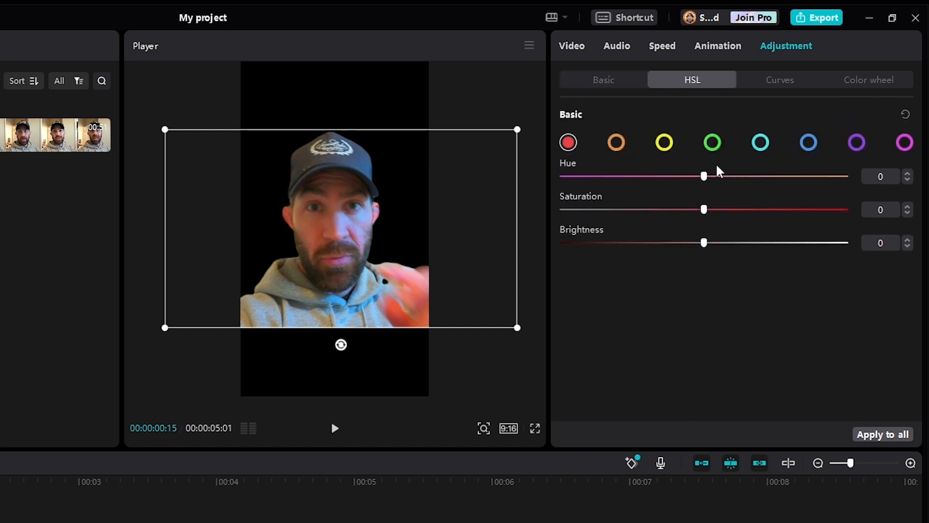
pyautogui.moveTo(704, 209); pyautogui.dragTo(848, 215)
pyautogui.moveTo(704, 243); pyautogui.dragTo(849, 243)
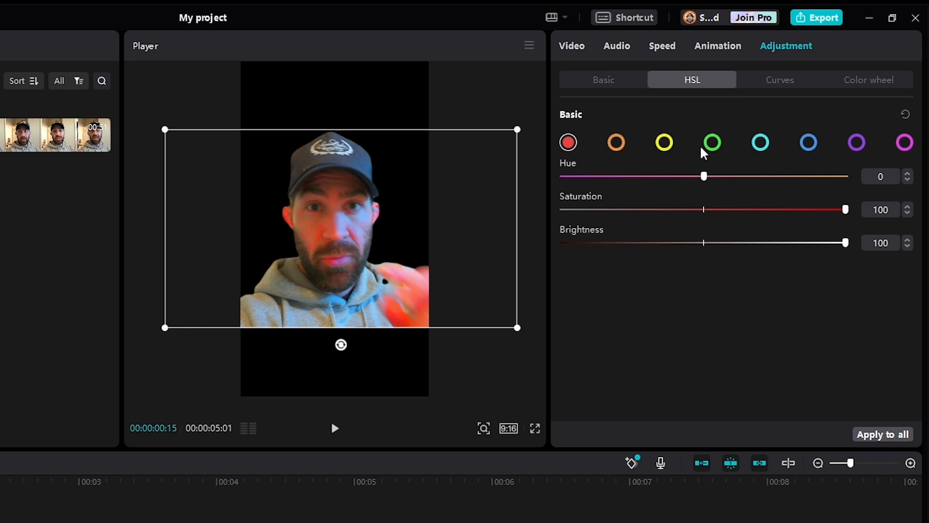
# Adjust the clip's green tones to hue -68, saturation 48 and brightness 62.
pyautogui.click(713, 144)
pyautogui.moveTo(704, 176); pyautogui.dragTo(605, 187)
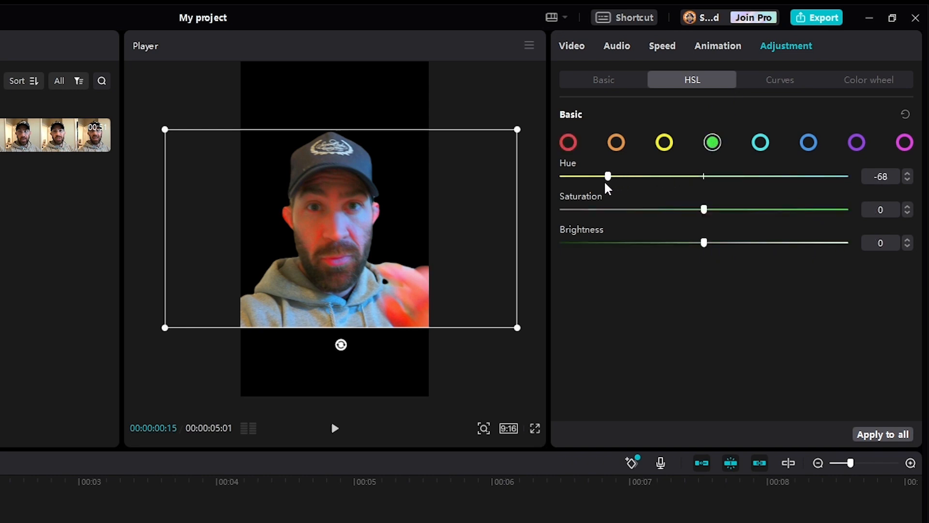
pyautogui.moveTo(702, 223); pyautogui.dragTo(792, 242)
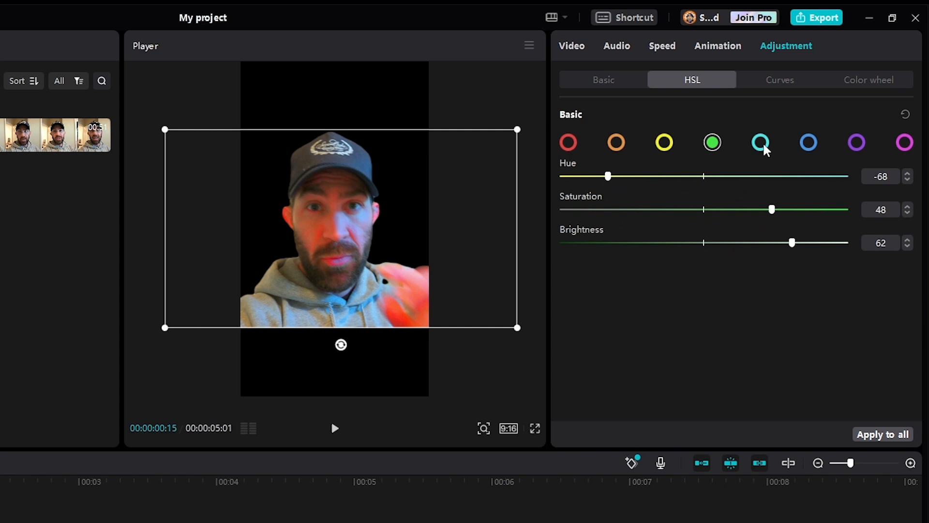
# Shape the Brightness (Luma) curve into a gentle S with a lowered shadow point and a raised highlight point.
pyautogui.click(780, 79)
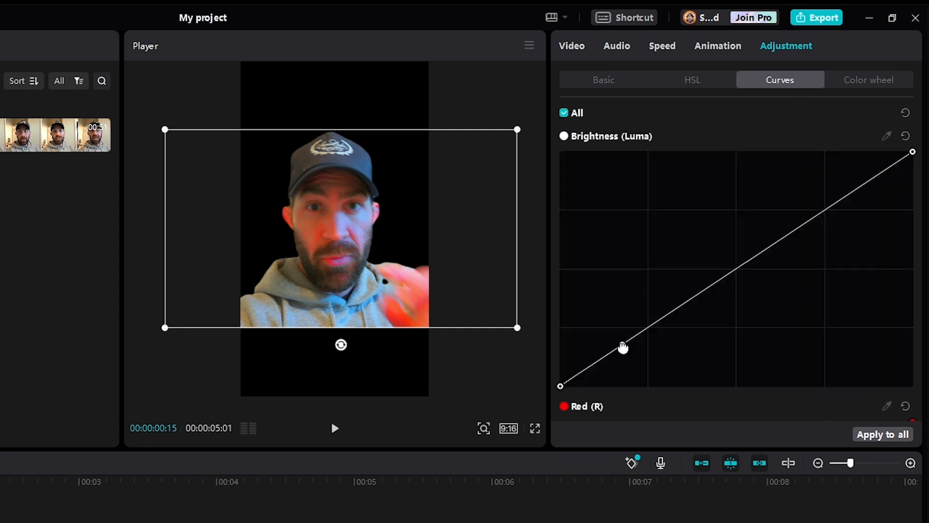
pyautogui.click(623, 345)
pyautogui.click(832, 204)
pyautogui.moveTo(624, 345); pyautogui.dragTo(632, 353)
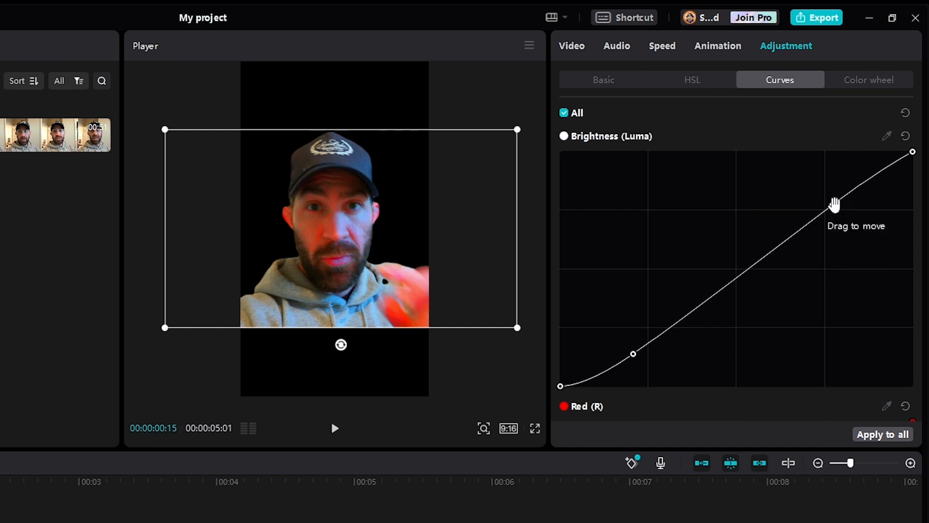
pyautogui.moveTo(835, 205); pyautogui.dragTo(829, 193)
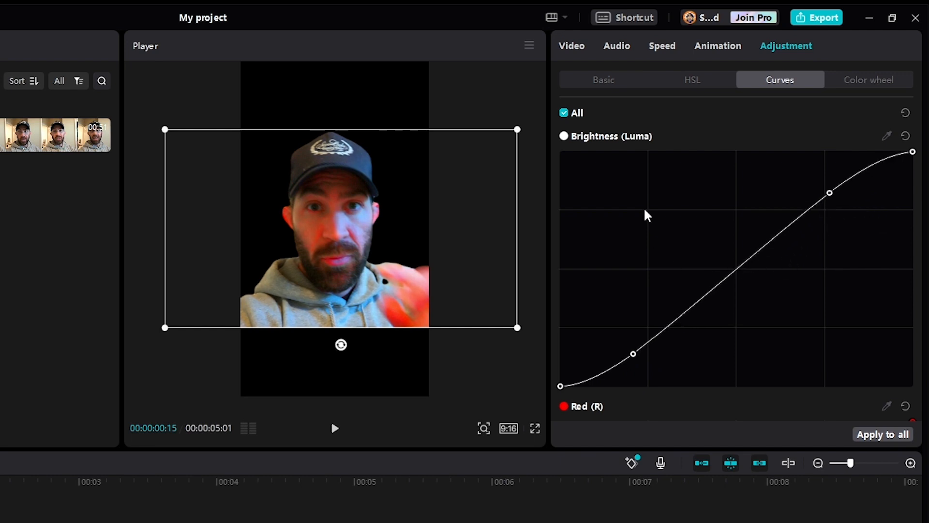
# Review the primary color wheels for shadows, middle grey, tint and offset.
pyautogui.click(870, 86)
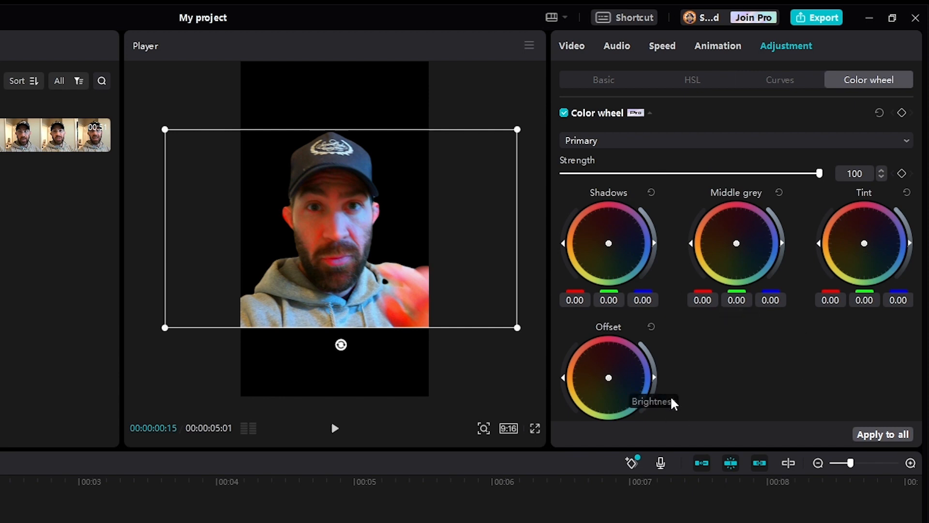
pyautogui.scroll(-1, 736, 356)
pyautogui.scroll(1, 709, 384)
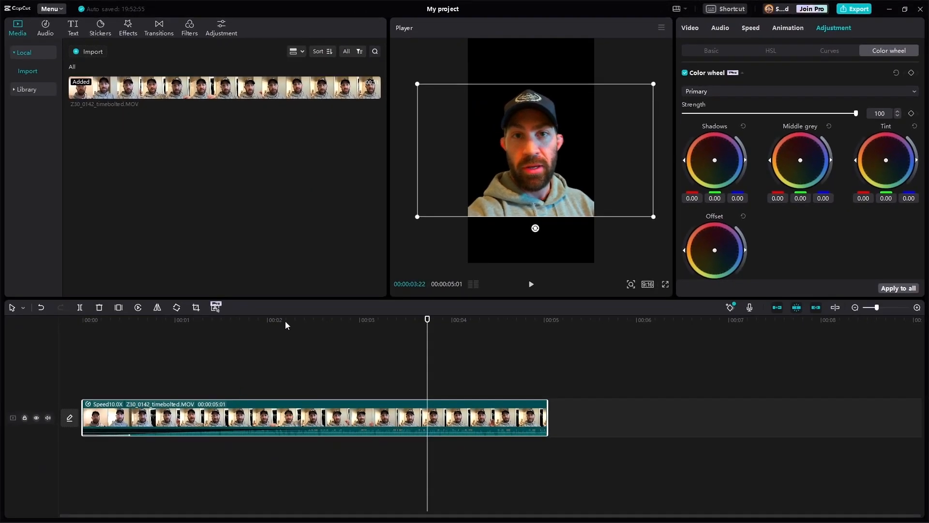
# Review the timeline's select and split modes, and undo and redo the last change.
pyautogui.moveTo(286, 325); pyautogui.dragTo(132, 324)
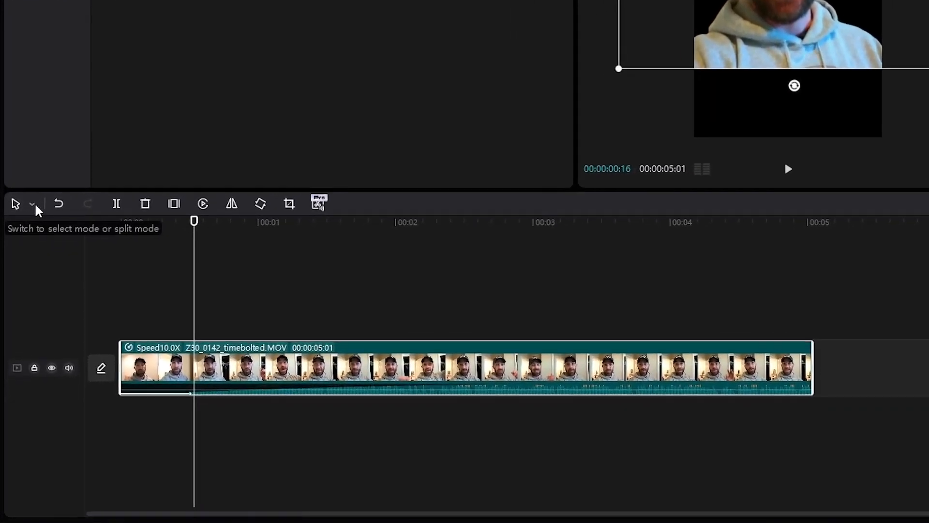
pyautogui.click(33, 204)
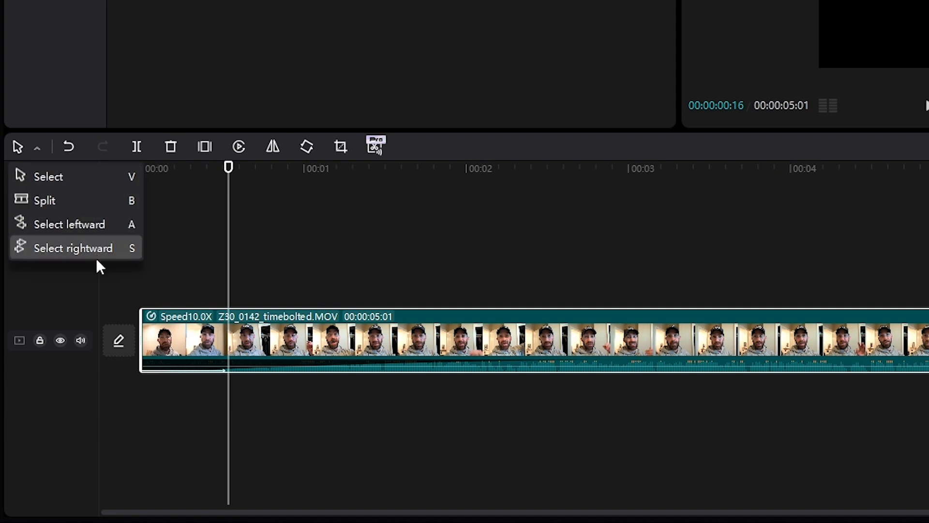
pyautogui.click(95, 285)
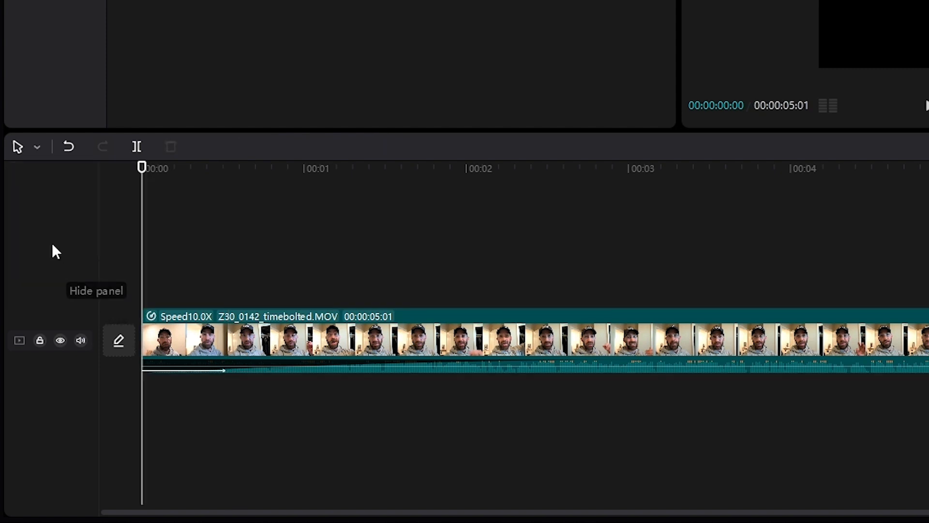
pyautogui.click(70, 148)
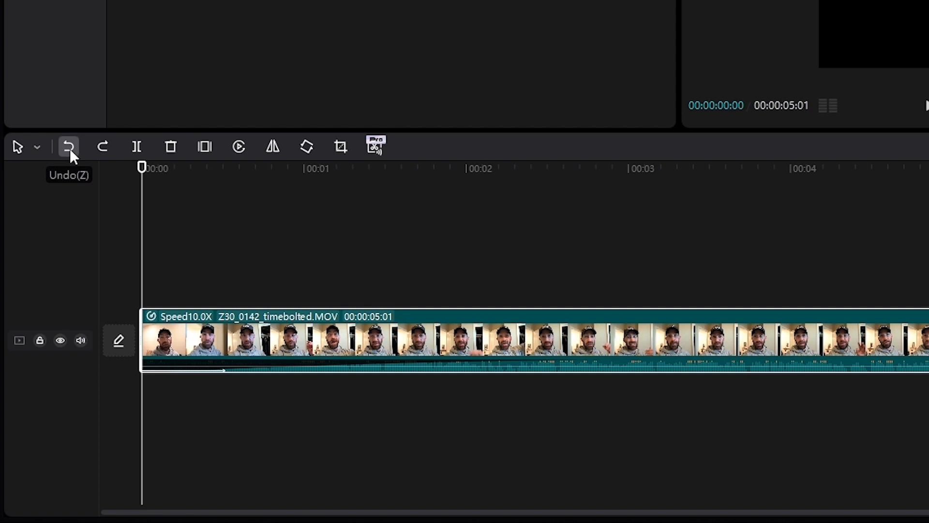
pyautogui.click(103, 147)
# Try a split at the clip's start, and split the clip at four points from about one second up to 00:00:02:03.
pyautogui.click(136, 148)
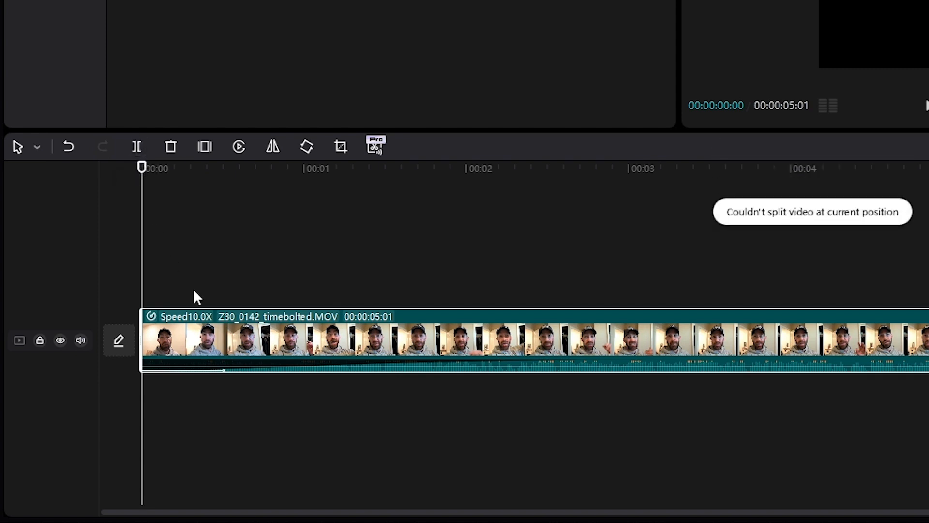
pyautogui.moveTo(257, 169); pyautogui.dragTo(484, 175)
pyautogui.click(140, 146)
pyautogui.hotkey('ctrl', 'b')
pyautogui.hotkey('ctrl', 'b')
pyautogui.hotkey('ctrl', 'b')
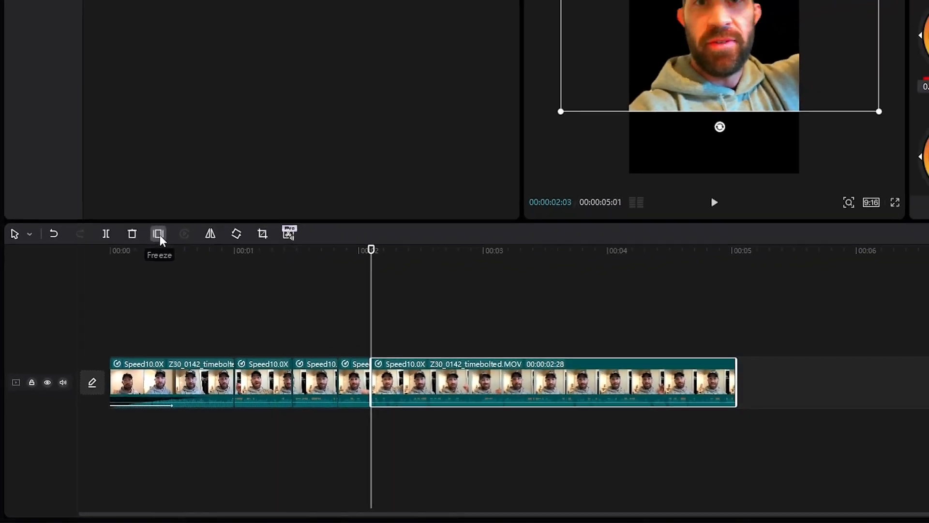
# Insert a freeze frame at 00:00:02:03, and start reversing the final clip but cancel the processing.
pyautogui.click(205, 146)
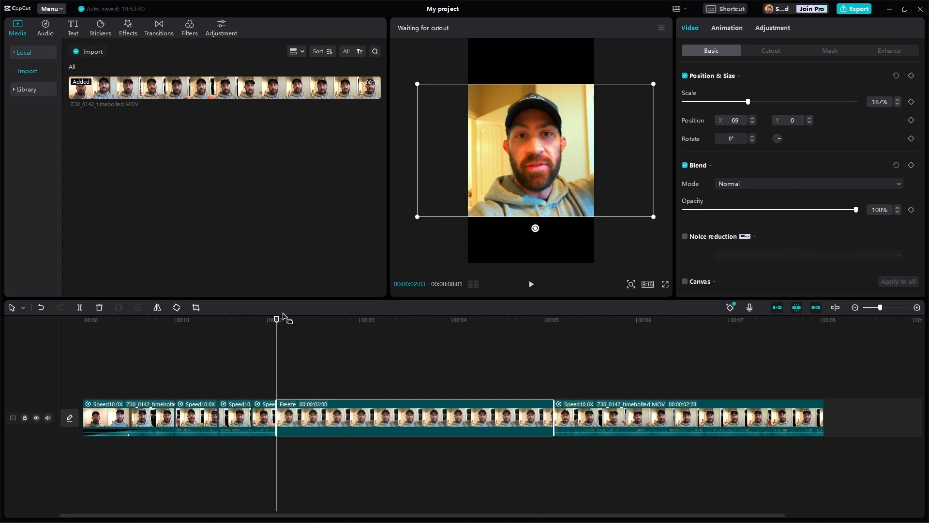
pyautogui.moveTo(275, 321); pyautogui.dragTo(343, 329)
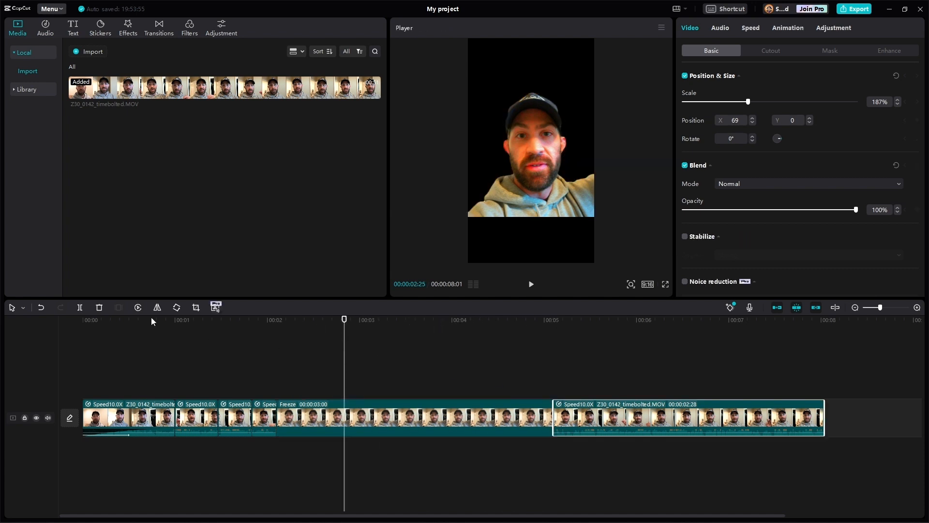
pyautogui.click(138, 308)
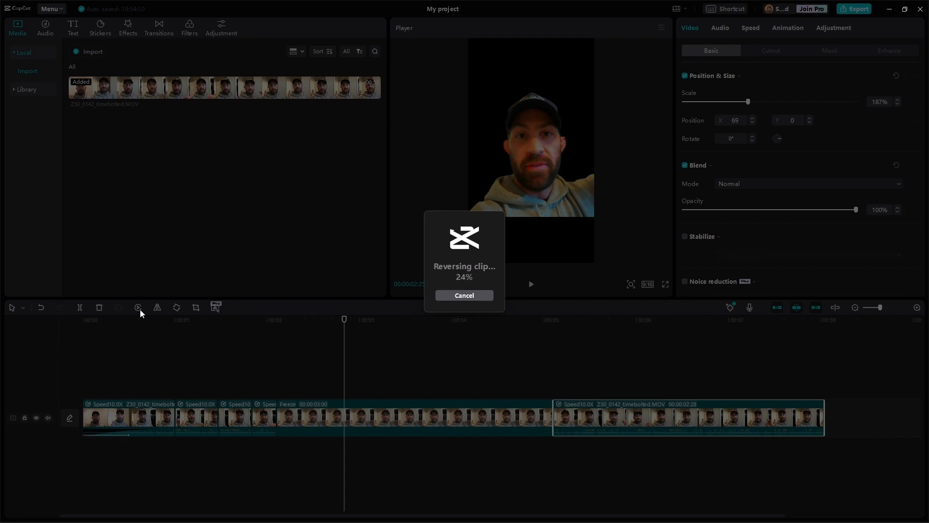
pyautogui.click(465, 296)
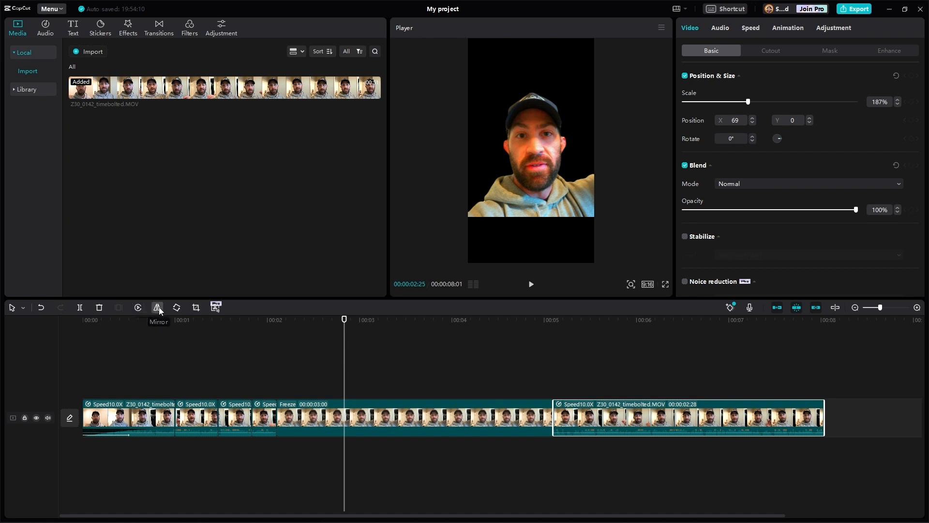
# Split the final clip at 00:00:05:16, mirror the part after the split, and play across the cut to compare.
pyautogui.moveTo(580, 318); pyautogui.dragTo(593, 325)
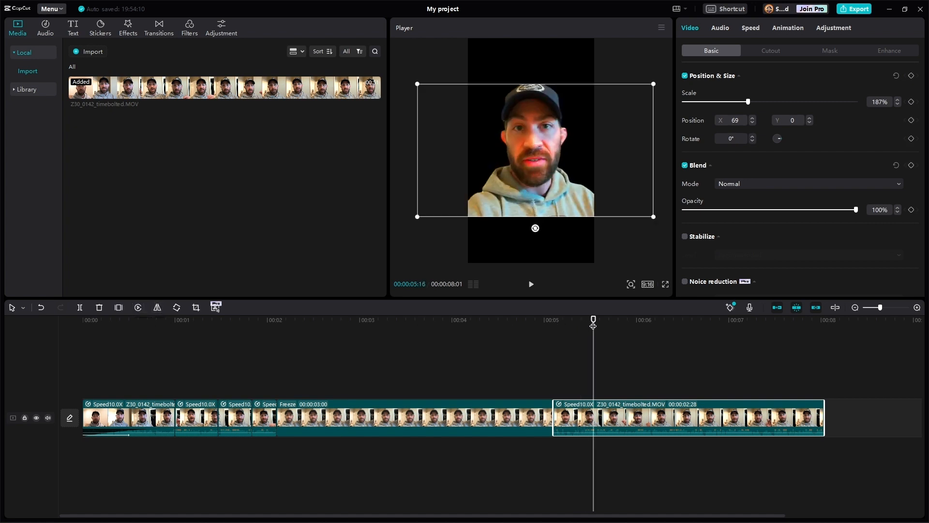
pyautogui.click(156, 312)
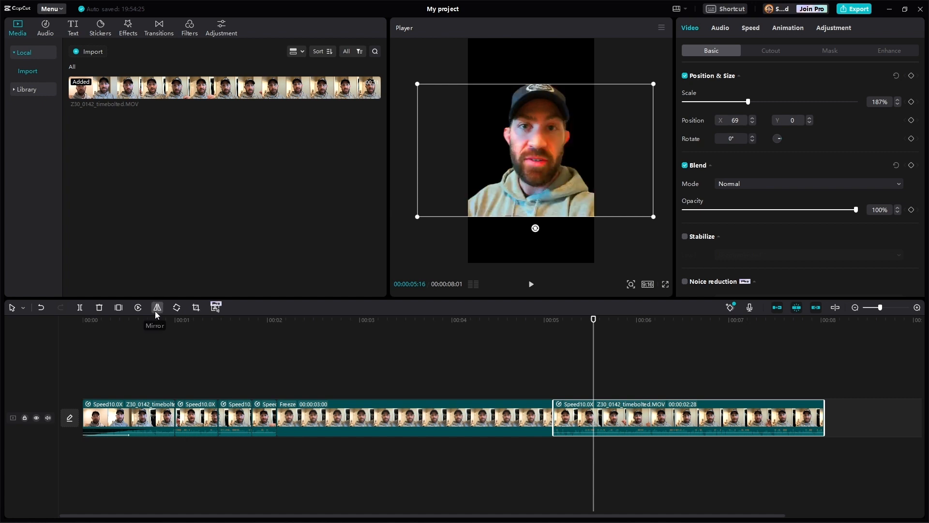
pyautogui.hotkey('ctrl', 'b')
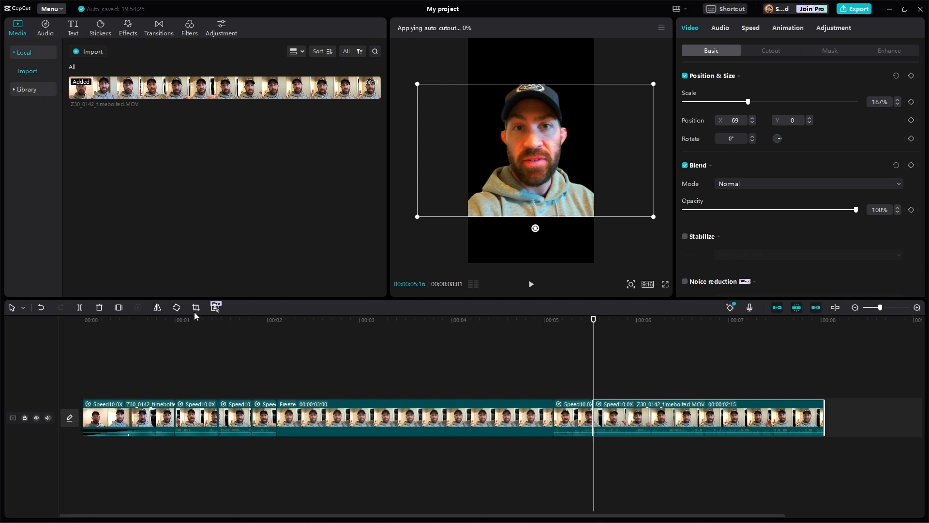
pyautogui.click(157, 310)
pyautogui.click(538, 324)
pyautogui.press('space')
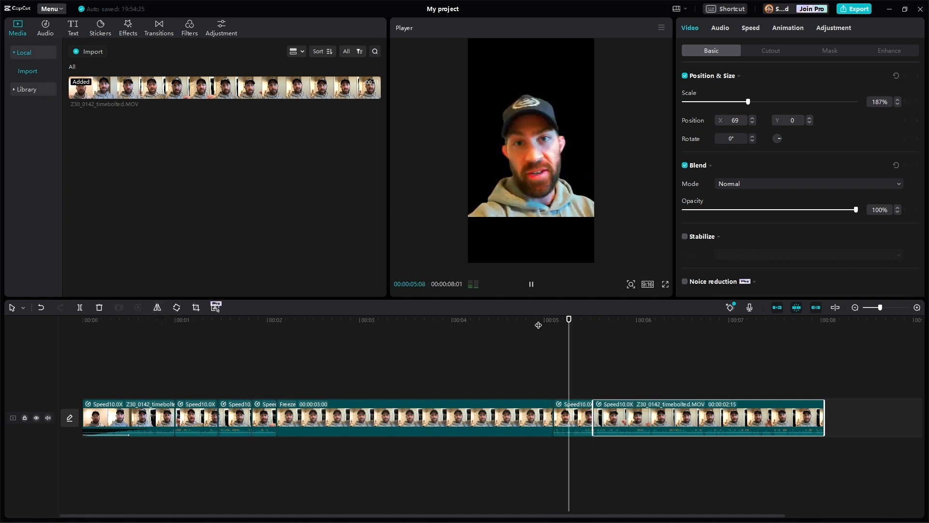
pyautogui.press('space')
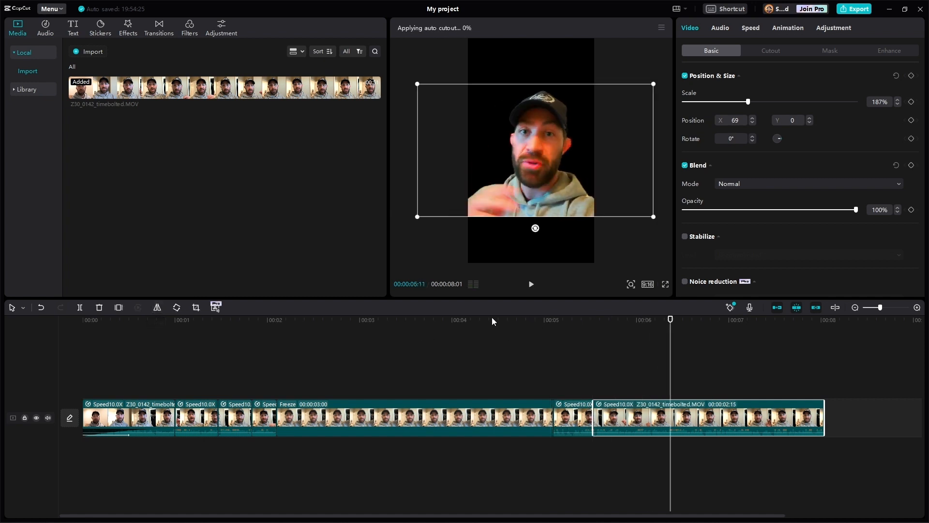
pyautogui.click(513, 320)
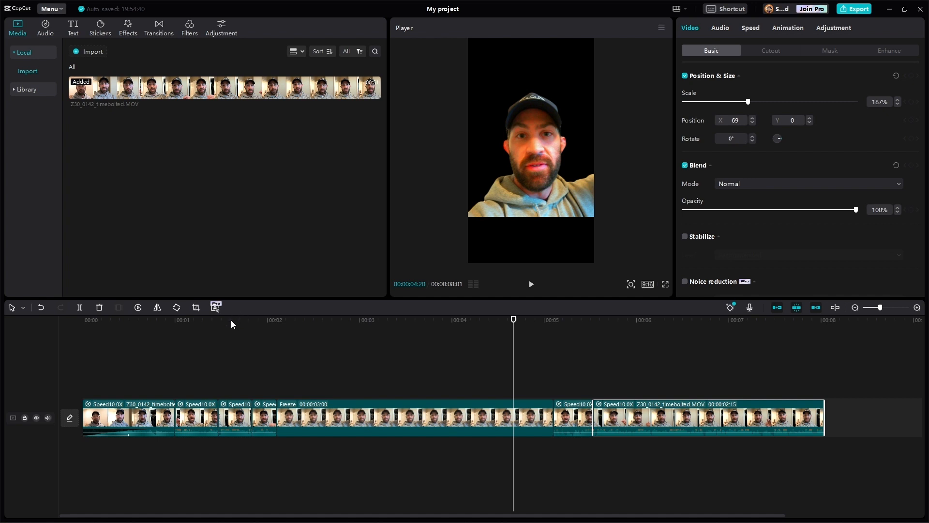
# Try rotating the last clip to 90° and cropping it to a narrow horizontal strip across the eyes.
pyautogui.click(550, 322)
pyautogui.click(176, 308)
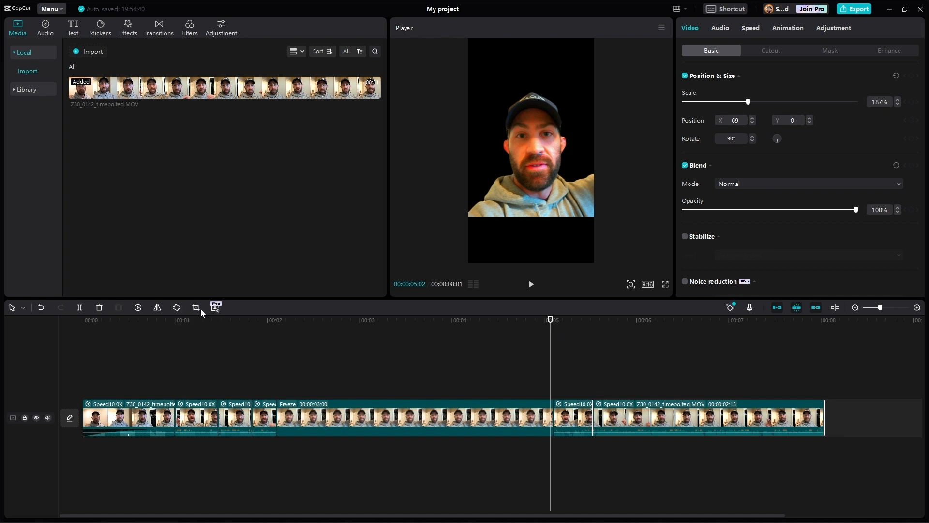
pyautogui.click(196, 308)
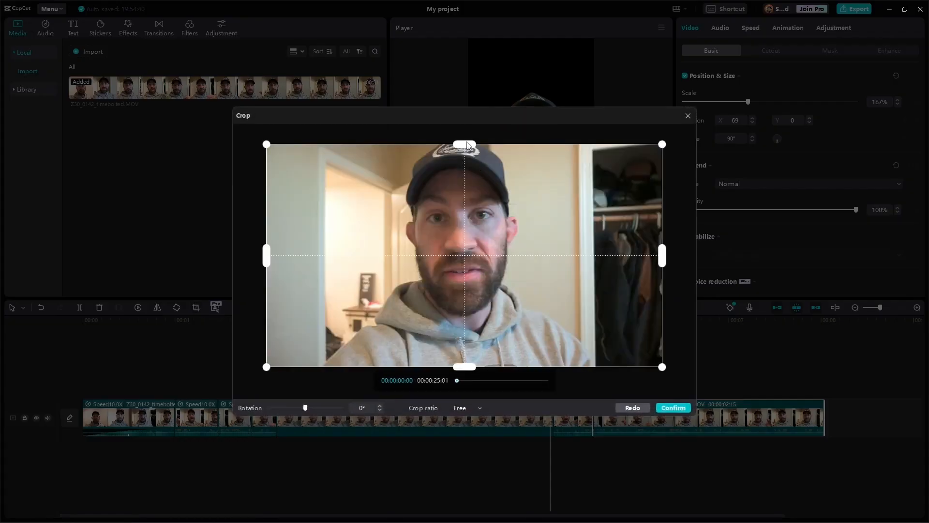
pyautogui.moveTo(468, 149); pyautogui.dragTo(468, 204)
pyautogui.moveTo(468, 369); pyautogui.dragTo(473, 242)
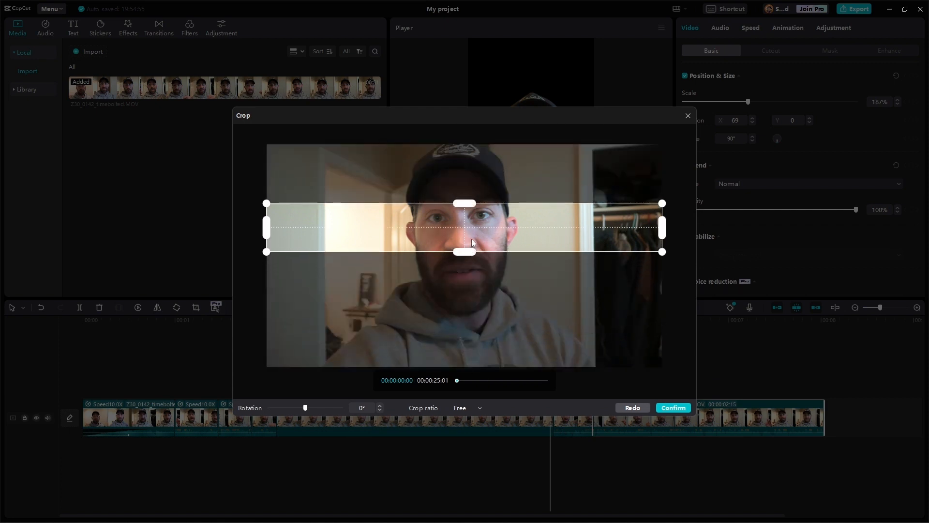
pyautogui.click(674, 408)
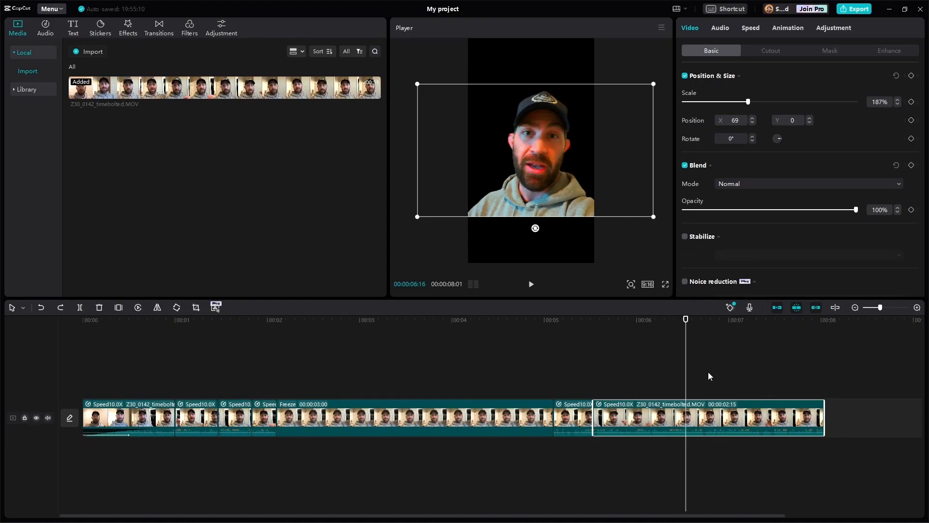
# Turn off the main track magnet and move the last clip about one second later, leaving a gap before it.
pyautogui.moveTo(296, 323); pyautogui.dragTo(374, 321)
pyautogui.click(313, 412)
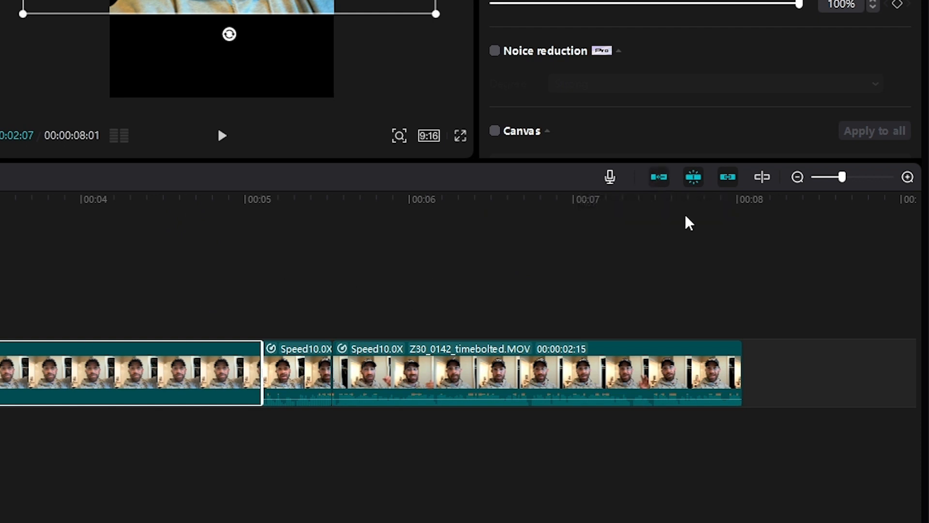
pyautogui.click(664, 181)
pyautogui.moveTo(373, 370); pyautogui.dragTo(561, 370)
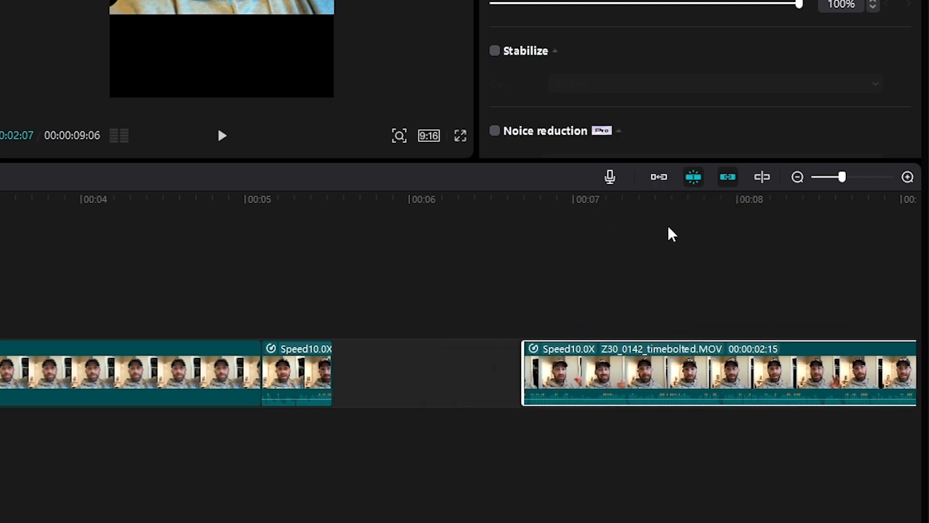
# Turn the main track magnet back on and try moving the last clip away from its neighbour again.
pyautogui.click(658, 179)
pyautogui.moveTo(444, 378); pyautogui.dragTo(609, 372)
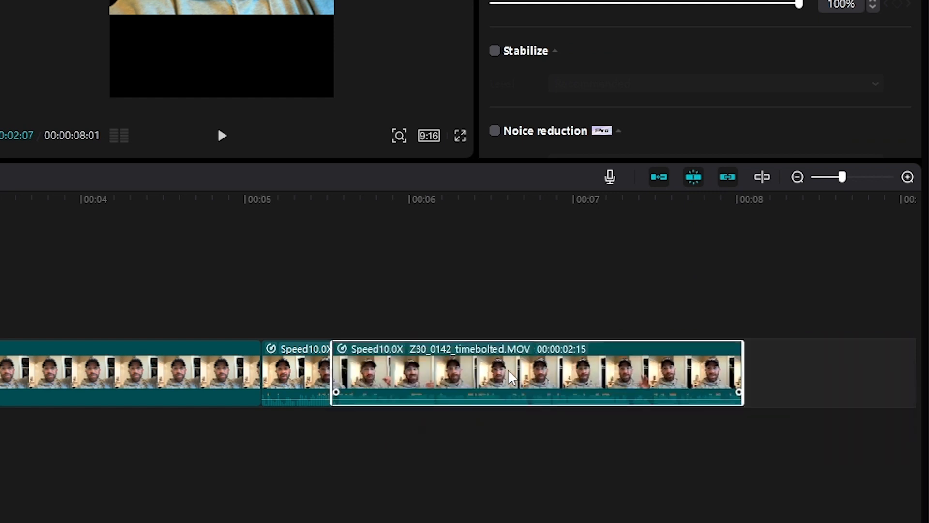
pyautogui.moveTo(508, 370); pyautogui.dragTo(674, 362)
pyautogui.moveTo(508, 379); pyautogui.dragTo(630, 374)
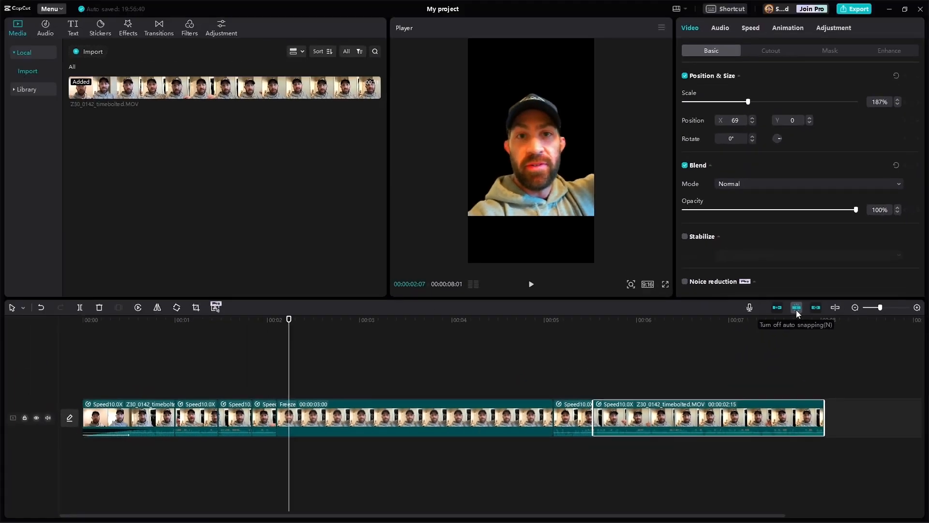
# Turn off auto snapping, lift the last video clip onto an upper track, and place the freeze frame at the end of the main track.
pyautogui.click(796, 308)
pyautogui.moveTo(504, 419); pyautogui.dragTo(455, 381)
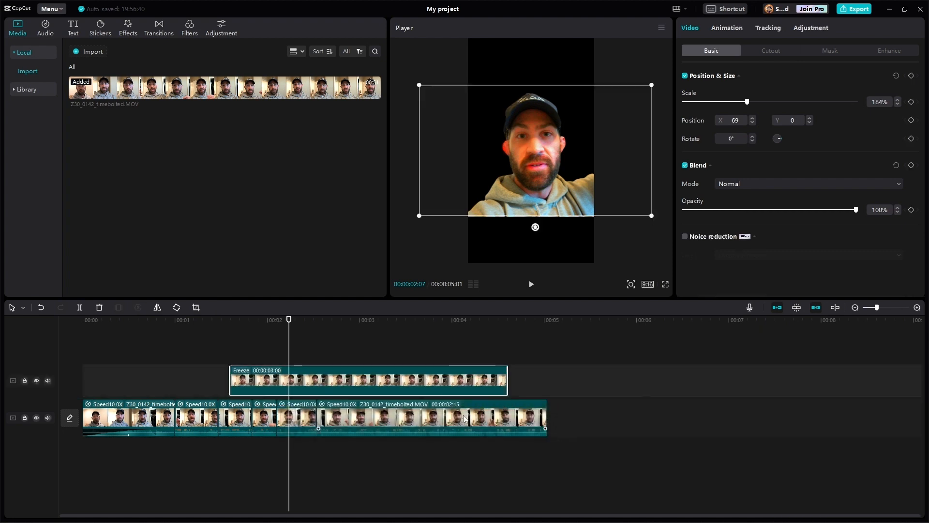
pyautogui.moveTo(463, 416); pyautogui.dragTo(685, 405)
pyautogui.moveTo(393, 381); pyautogui.dragTo(702, 417)
pyautogui.moveTo(518, 417)
pyautogui.mouseDown()
pyautogui.moveTo(513, 387)
pyautogui.moveTo(455, 382)
pyautogui.moveTo(475, 411)
pyautogui.moveTo(532, 409)
pyautogui.mouseUp()
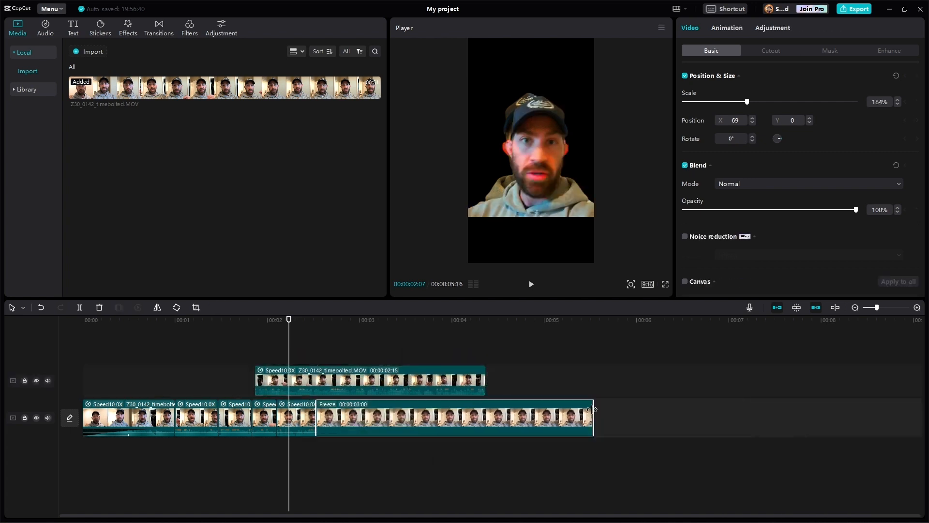
# Try splitting the freeze frame at 00:00:04:26 and moving the second part to its own track, and undo both edits.
pyautogui.click(532, 321)
pyautogui.hotkey('ctrl', 'b')
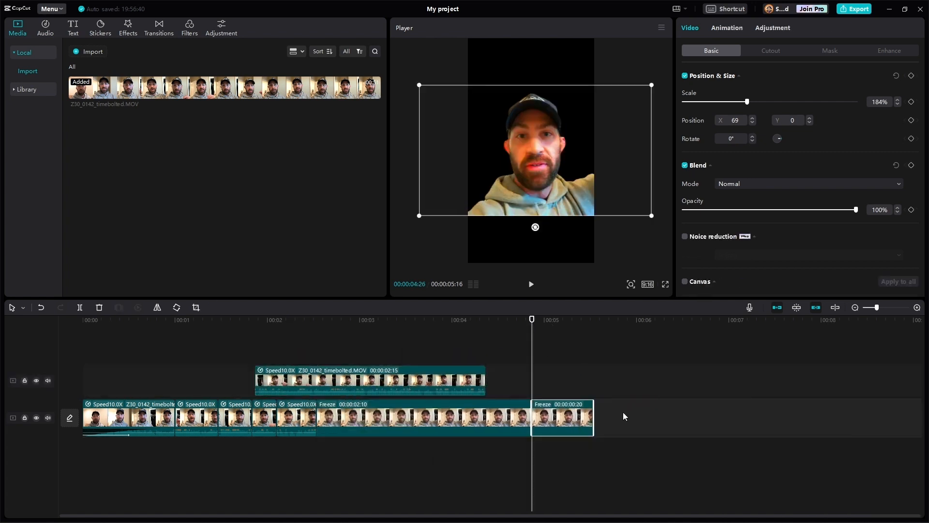
pyautogui.moveTo(549, 411); pyautogui.dragTo(549, 445)
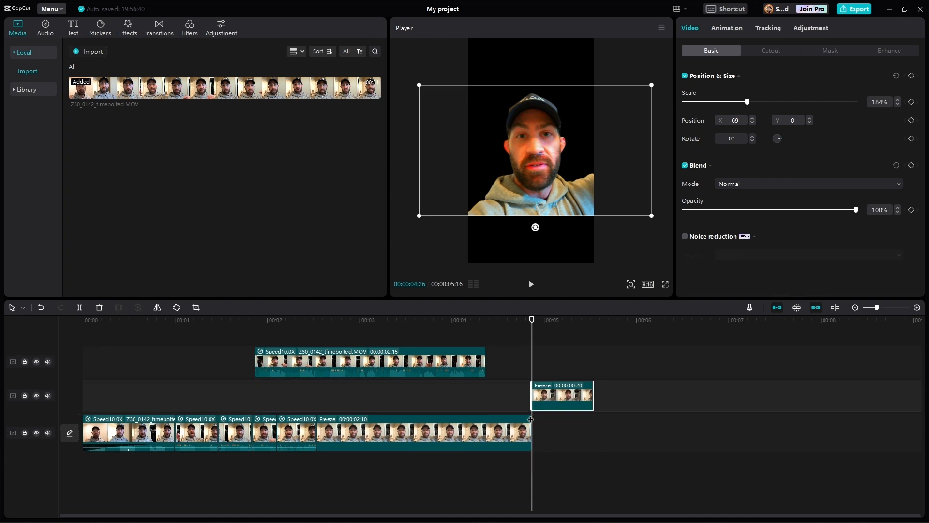
pyautogui.hotkey('ctrl', 'z')
pyautogui.hotkey('ctrl', 'z')
pyautogui.hotkey('ctrl', 'z')
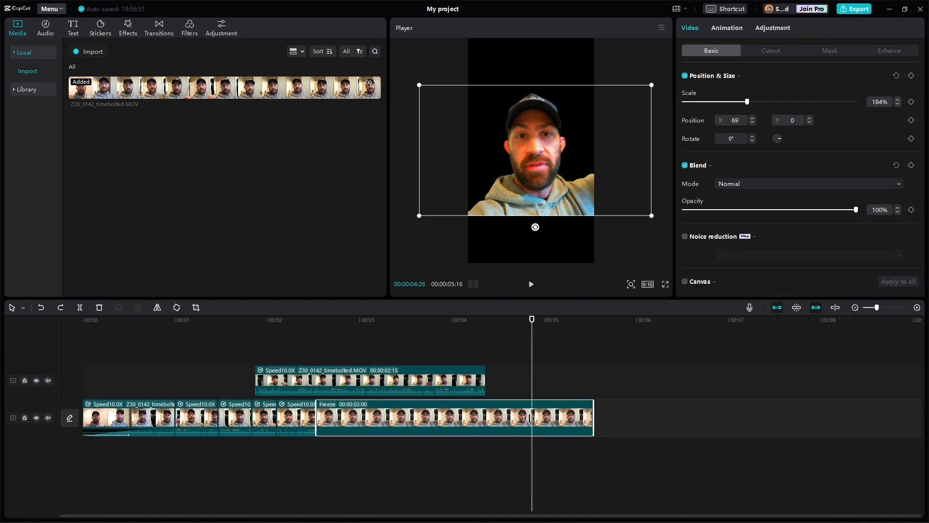
# Turn auto snapping back on, return the upper clip to the main track before the freeze frame, and try shifting the freeze frame later.
pyautogui.click(794, 310)
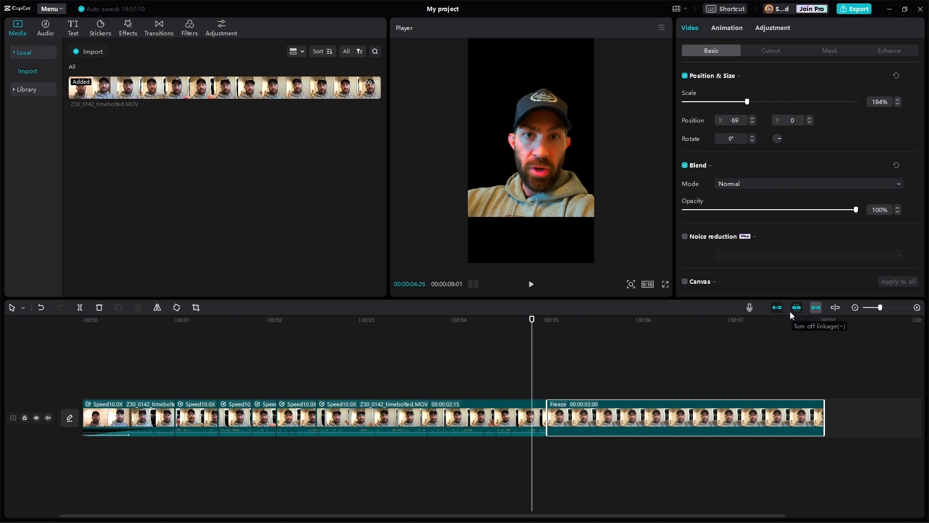
pyautogui.moveTo(589, 417); pyautogui.dragTo(665, 420)
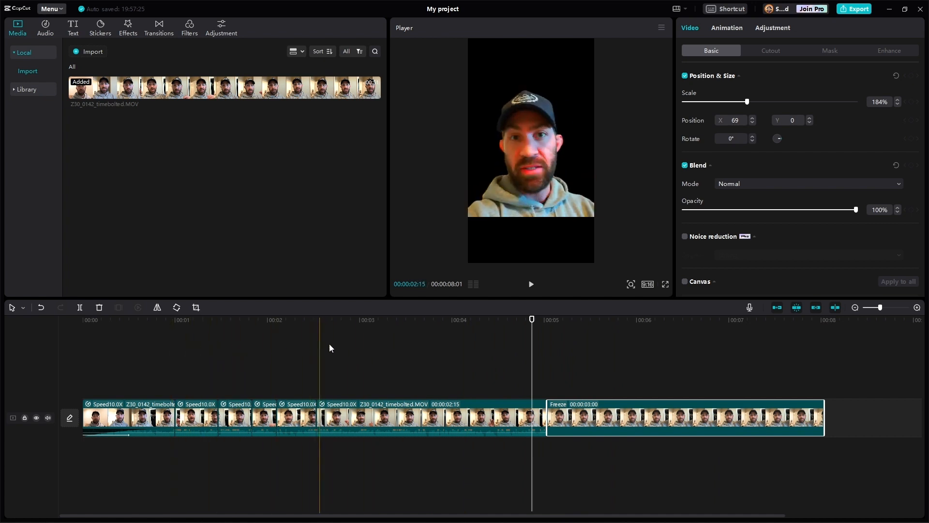
# Switch the preview axis off and on again to compare skimming over the timeline.
pyautogui.click(835, 308)
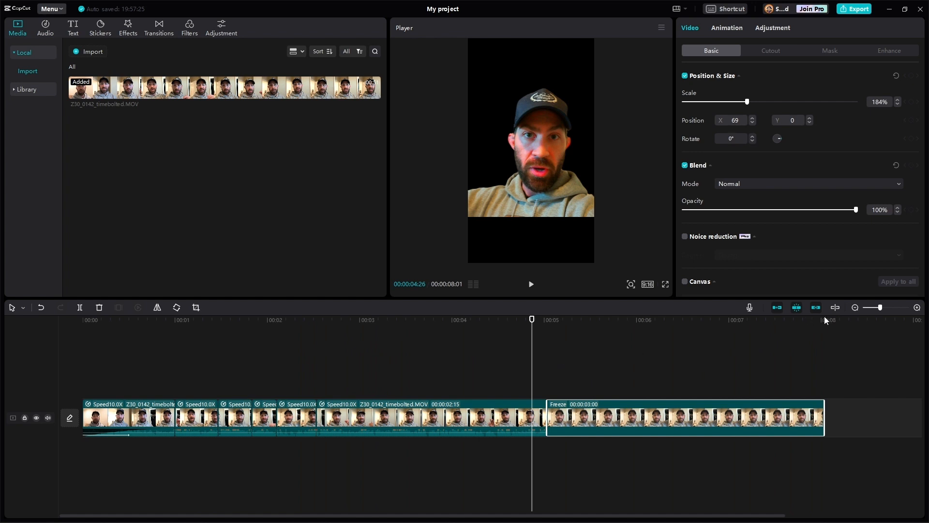
pyautogui.click(835, 307)
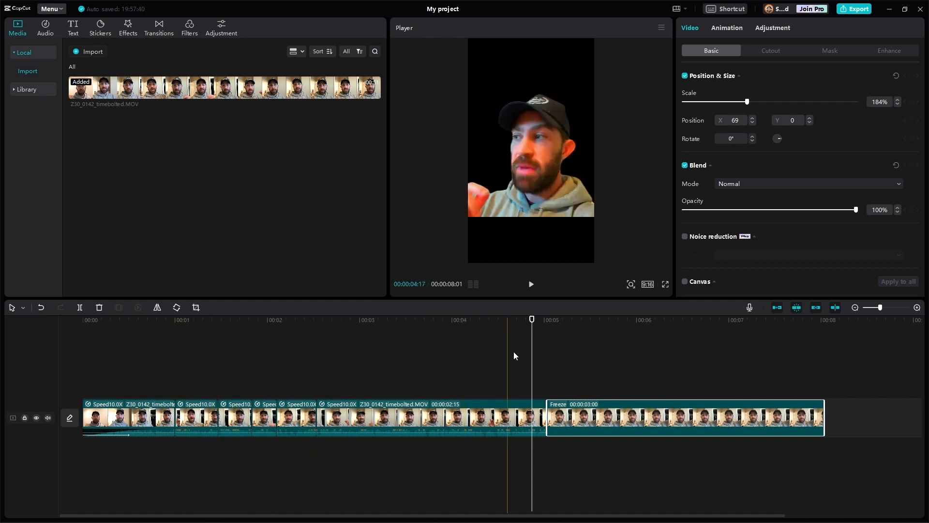
# Zoom the timeline in and out through several levels to compare how closely the clips can be viewed.
pyautogui.click(916, 308)
pyautogui.click(915, 309)
pyautogui.click(855, 308)
pyautogui.click(855, 308)
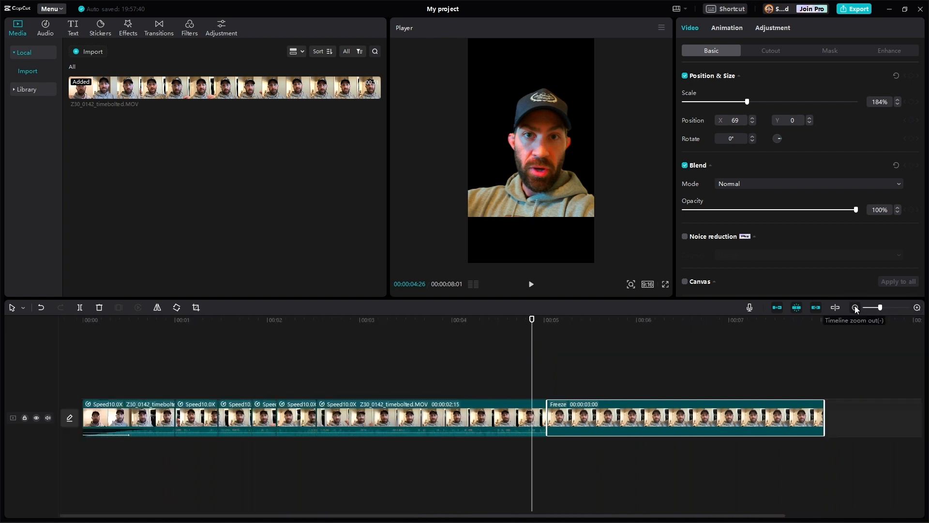
pyautogui.click(856, 308)
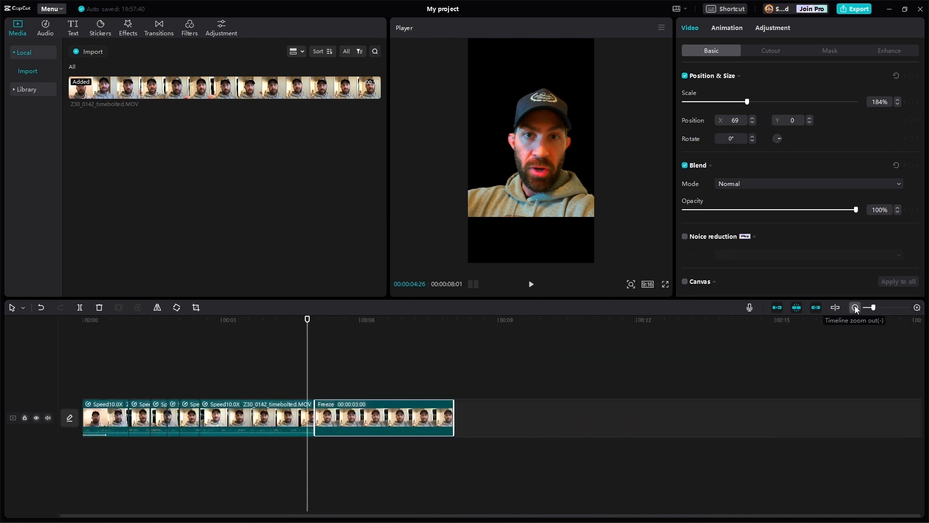
pyautogui.click(893, 305)
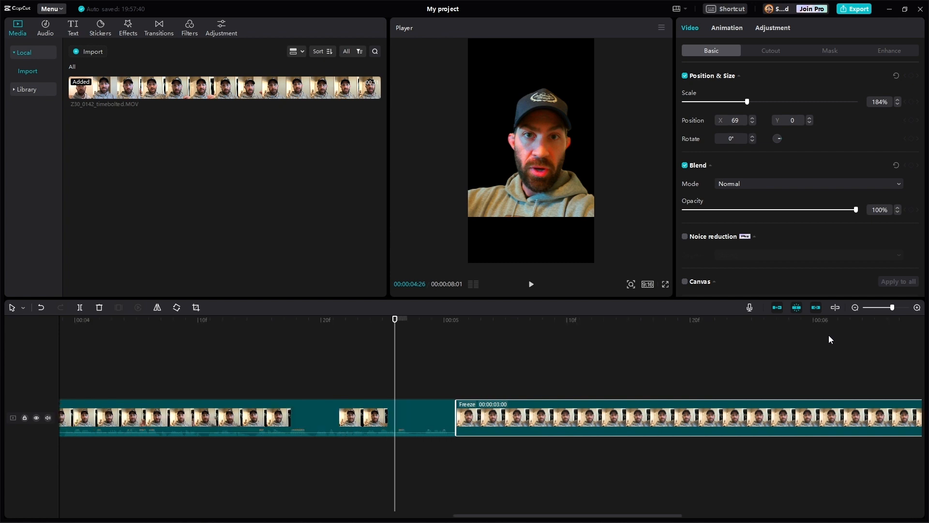
pyautogui.click(858, 309)
pyautogui.click(857, 309)
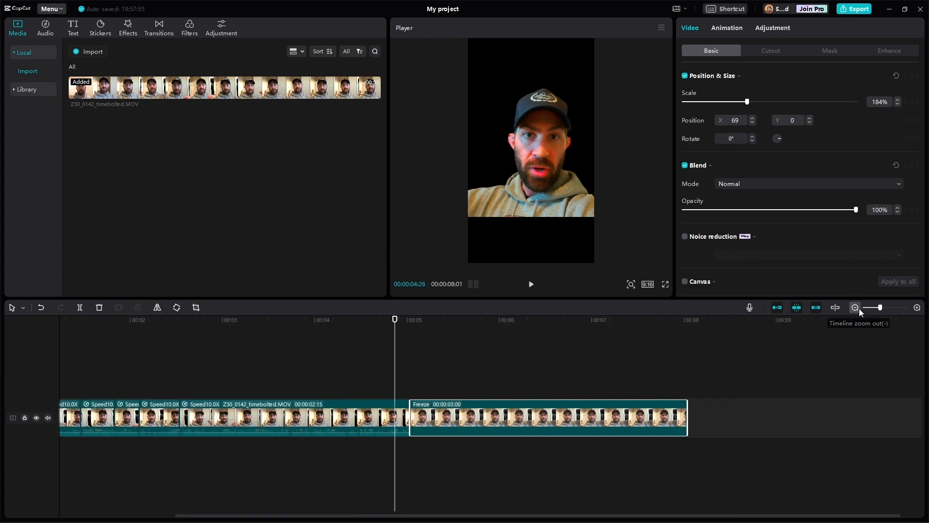
pyautogui.press('-')
pyautogui.press('+')
pyautogui.press('+')
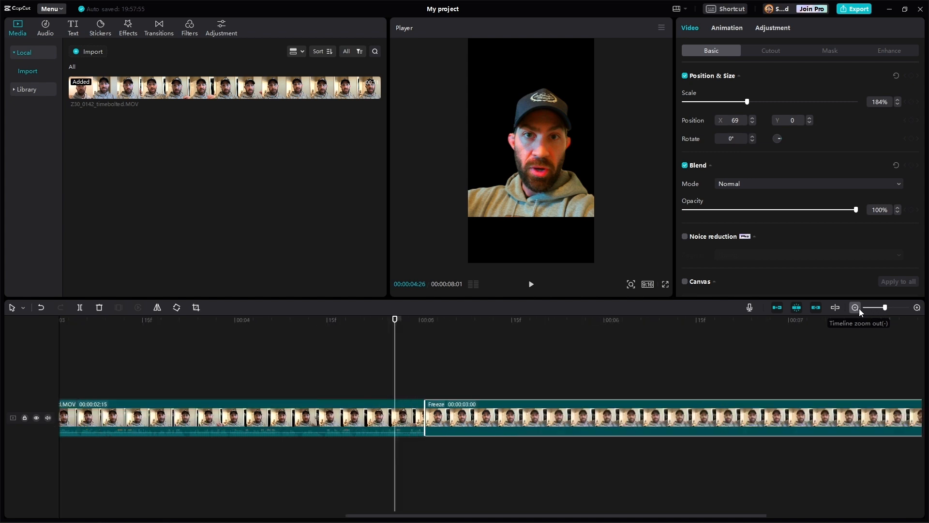
# Zoom the timeline out to three-second ruler intervals and move the playhead to 00:00:03:00.
pyautogui.click(858, 309)
pyautogui.click(859, 308)
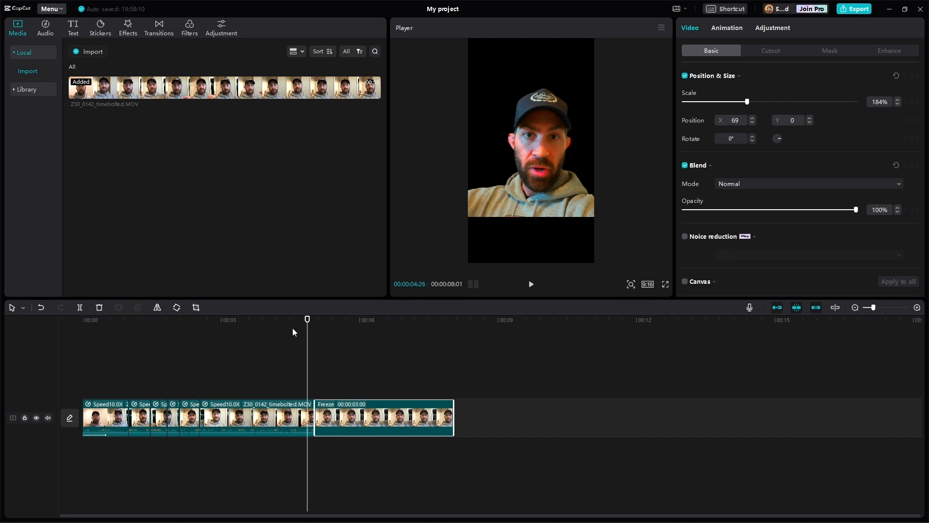
pyautogui.moveTo(227, 321); pyautogui.dragTo(221, 321)
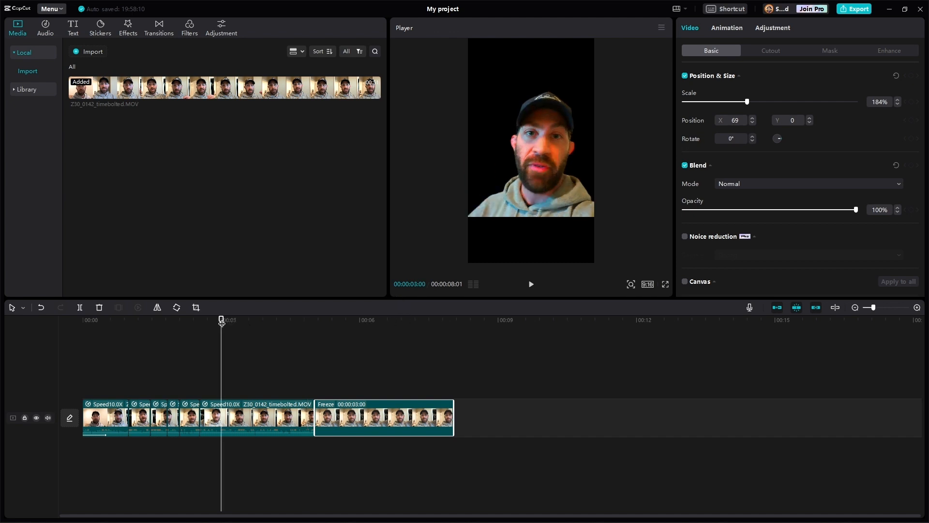